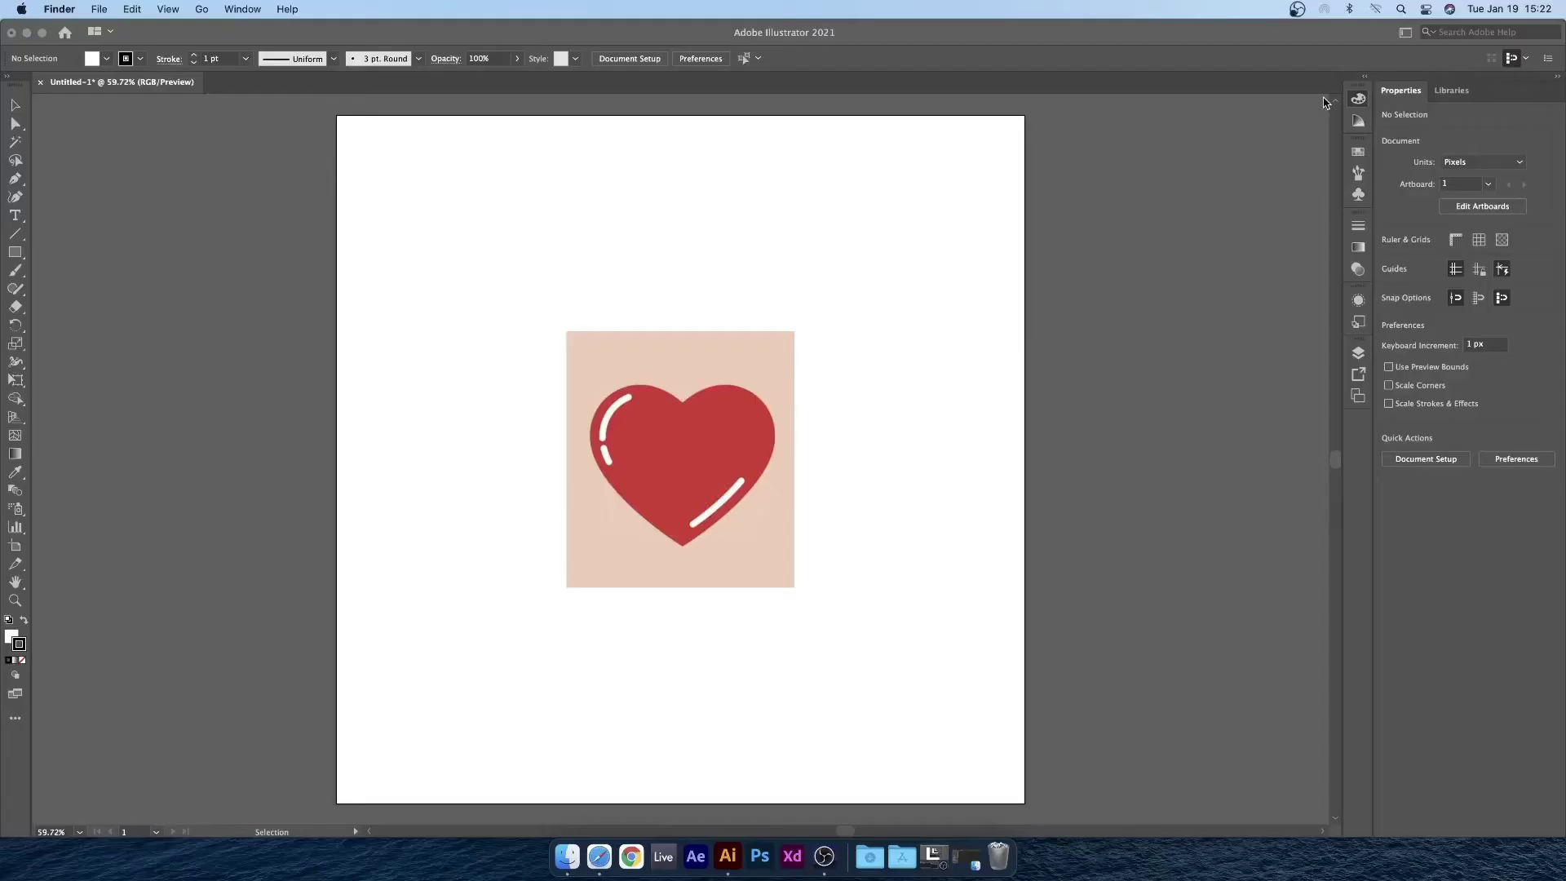
- Choose the Essentials Classic workspace
{"action": "left_click", "coordinate": [740, 204]}
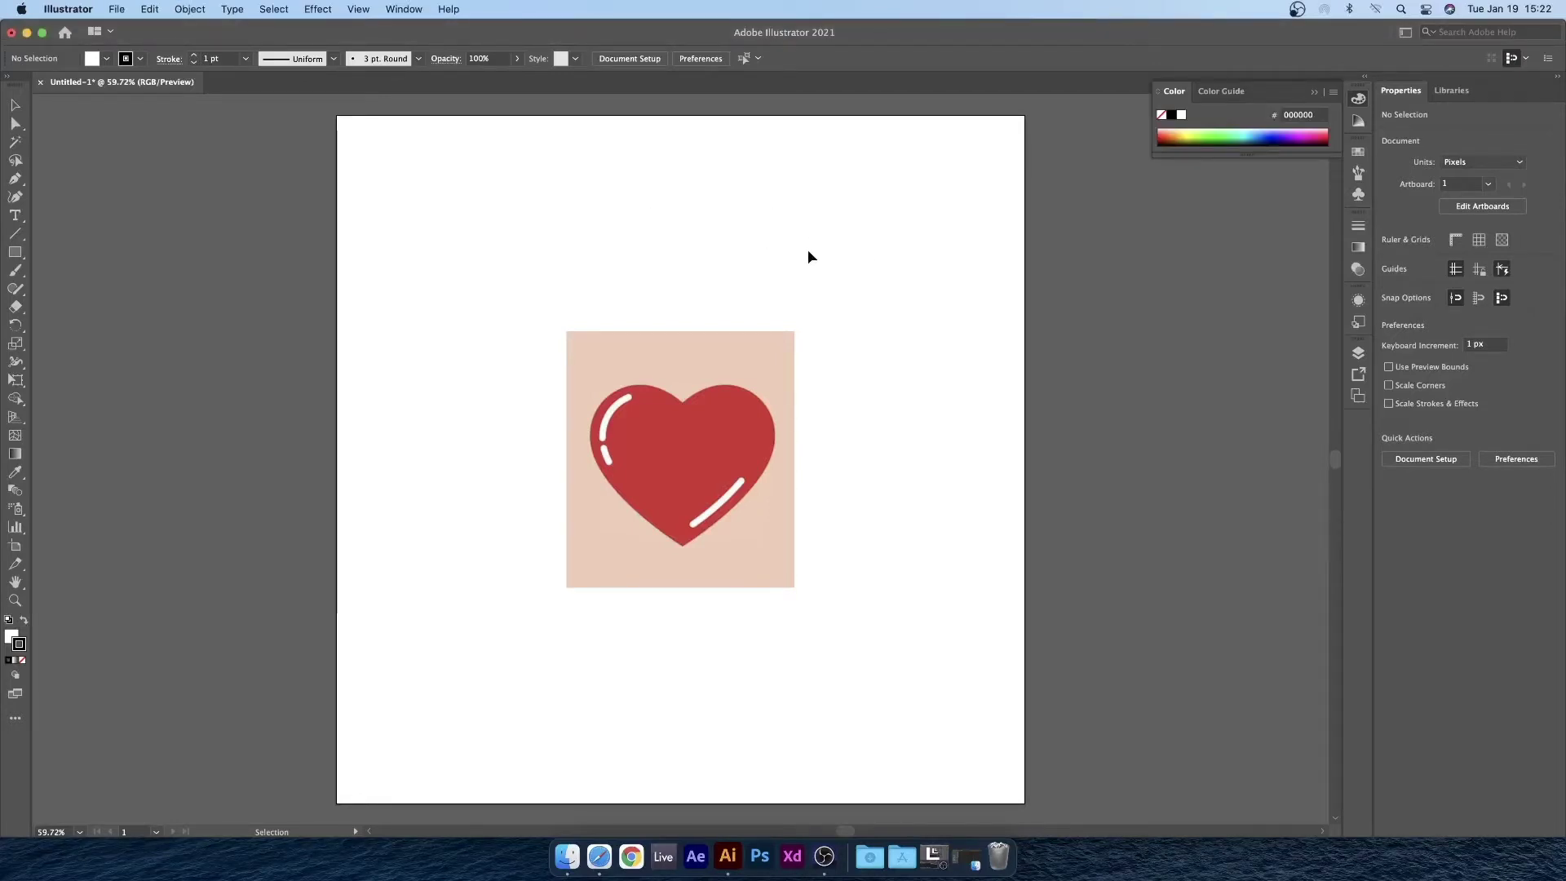
{"action": "left_click", "coordinate": [737, 438]}
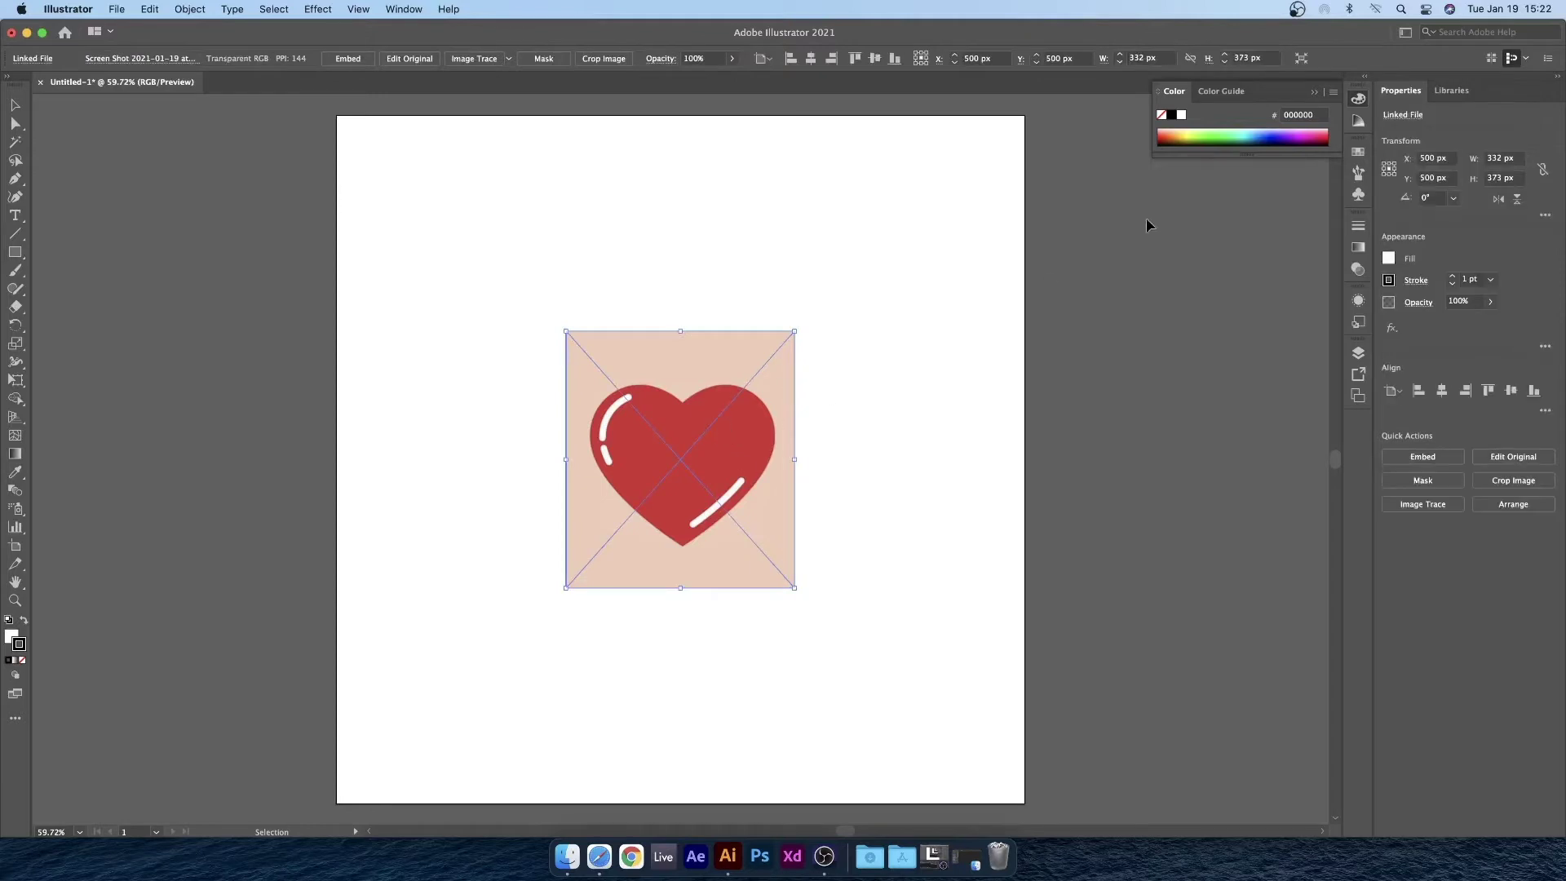
{"action": "key", "text": "a"}
{"action": "key", "text": "v"}
{"action": "left_click_drag", "start_coordinate": [919, 199], "coordinate": [940, 438]}
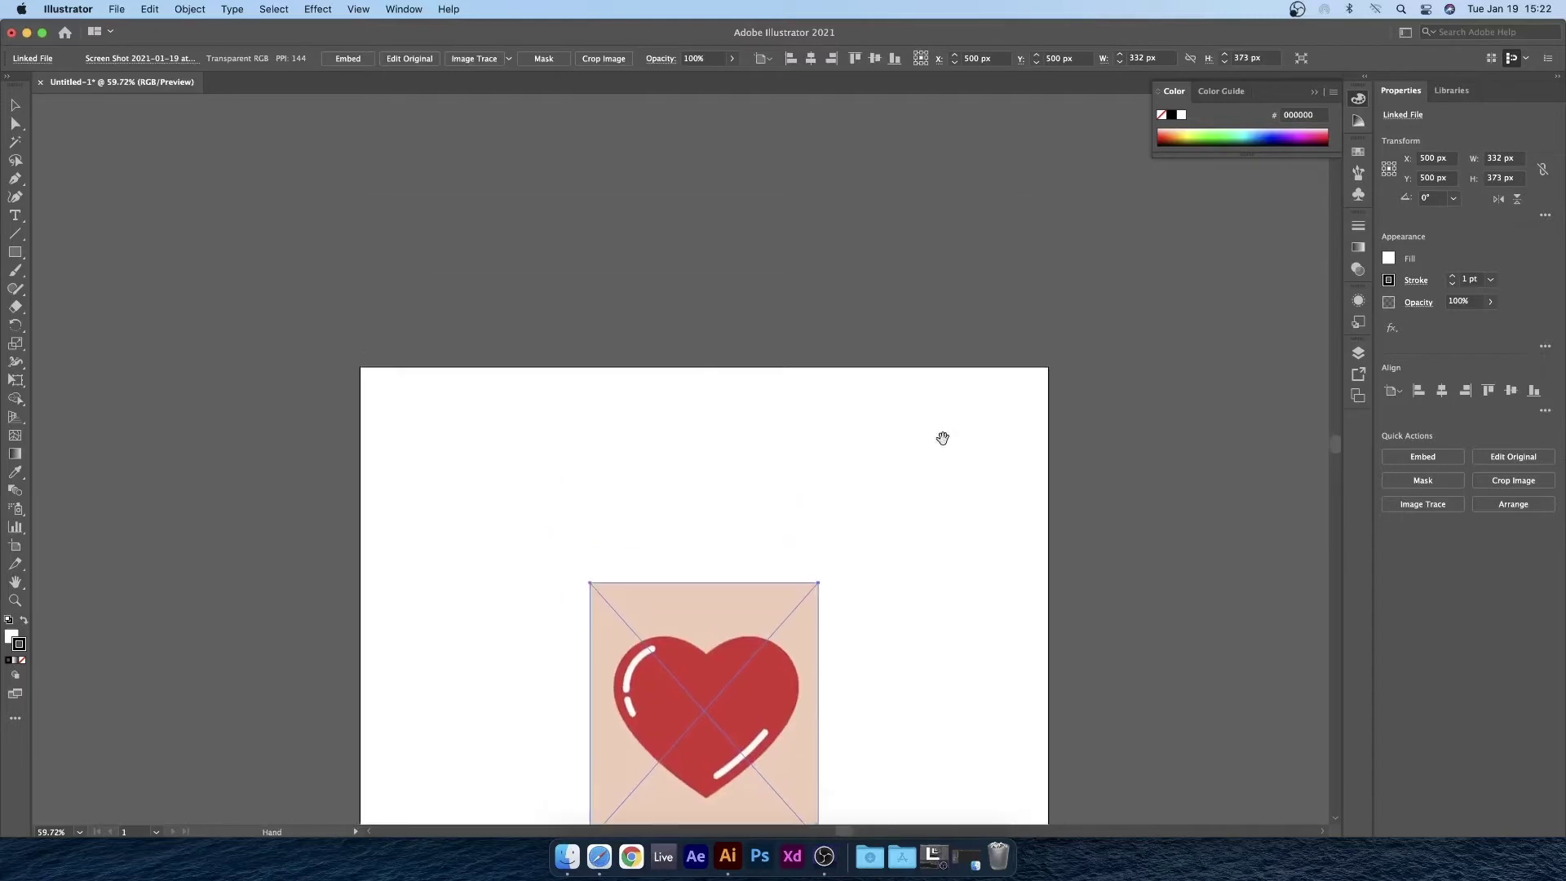
{"action": "left_click", "coordinate": [1406, 32]}
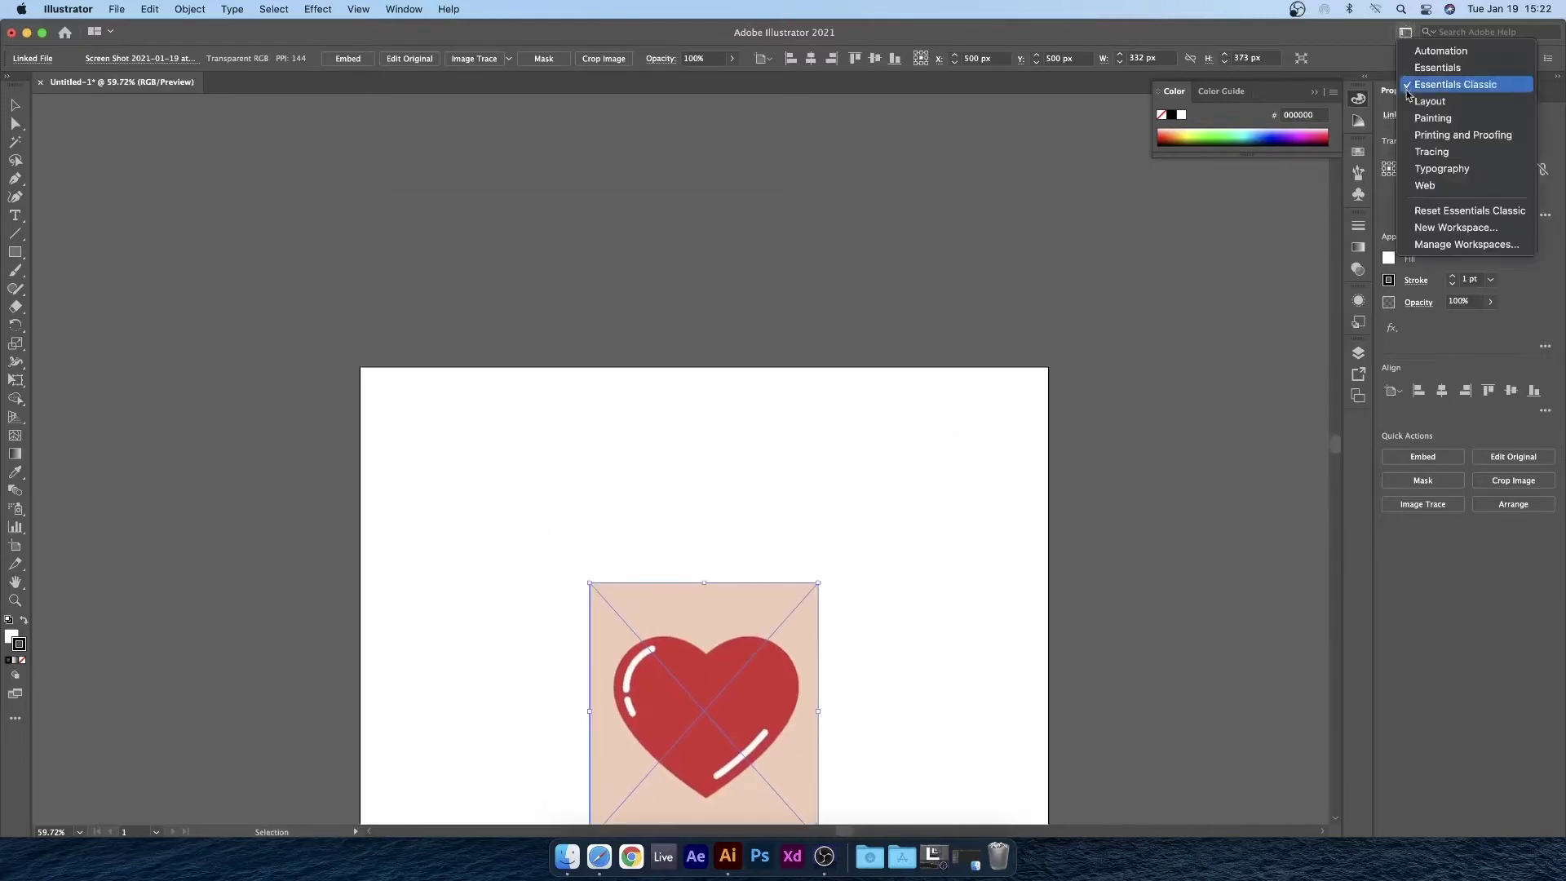
{"action": "left_click", "coordinate": [1465, 87]}
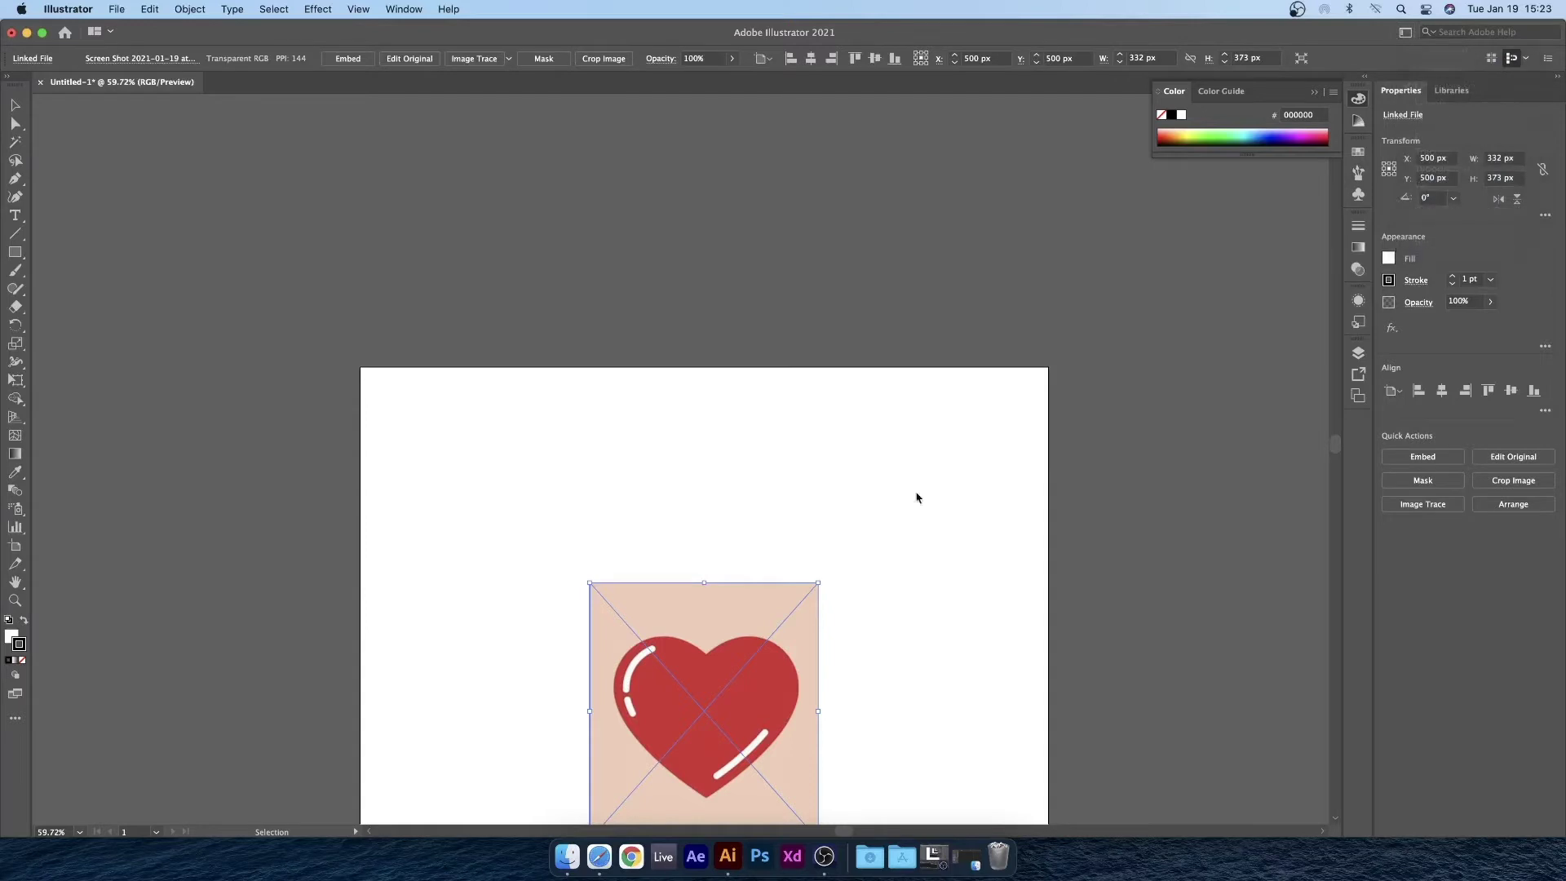
- Move the heart image off the artboard onto the empty canvas above the artboard's upper-left part
{"action": "left_click_drag", "start_coordinate": [751, 682], "coordinate": [542, 194]}
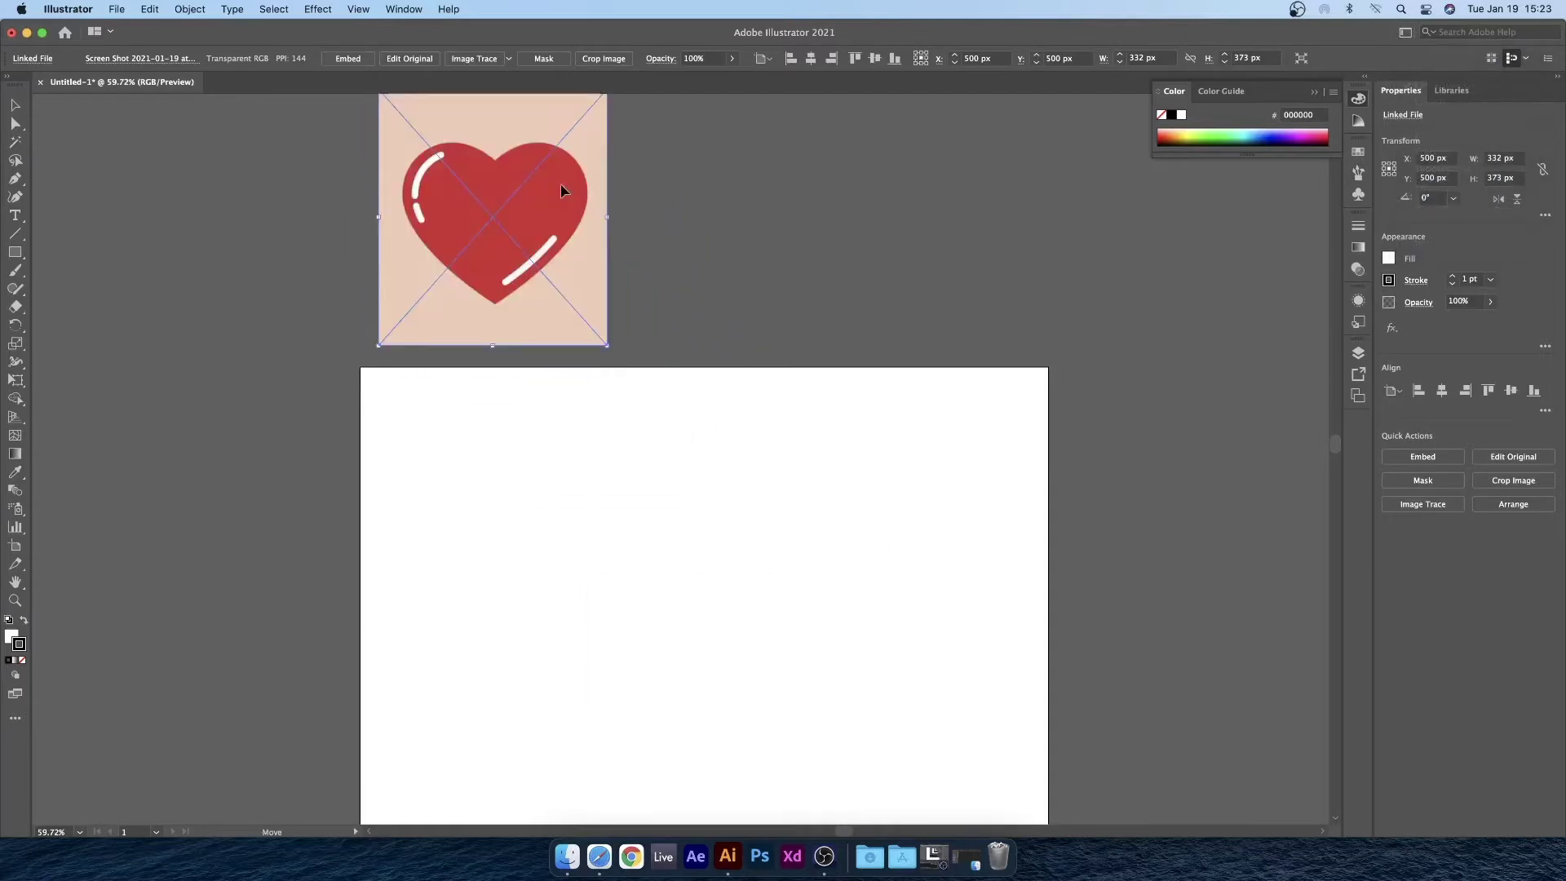
{"action": "left_click_drag", "start_coordinate": [748, 196], "coordinate": [824, 388]}
{"action": "left_click_drag", "start_coordinate": [653, 419], "coordinate": [649, 375]}
{"action": "left_click", "coordinate": [726, 325]}
{"action": "left_click", "coordinate": [605, 356]}
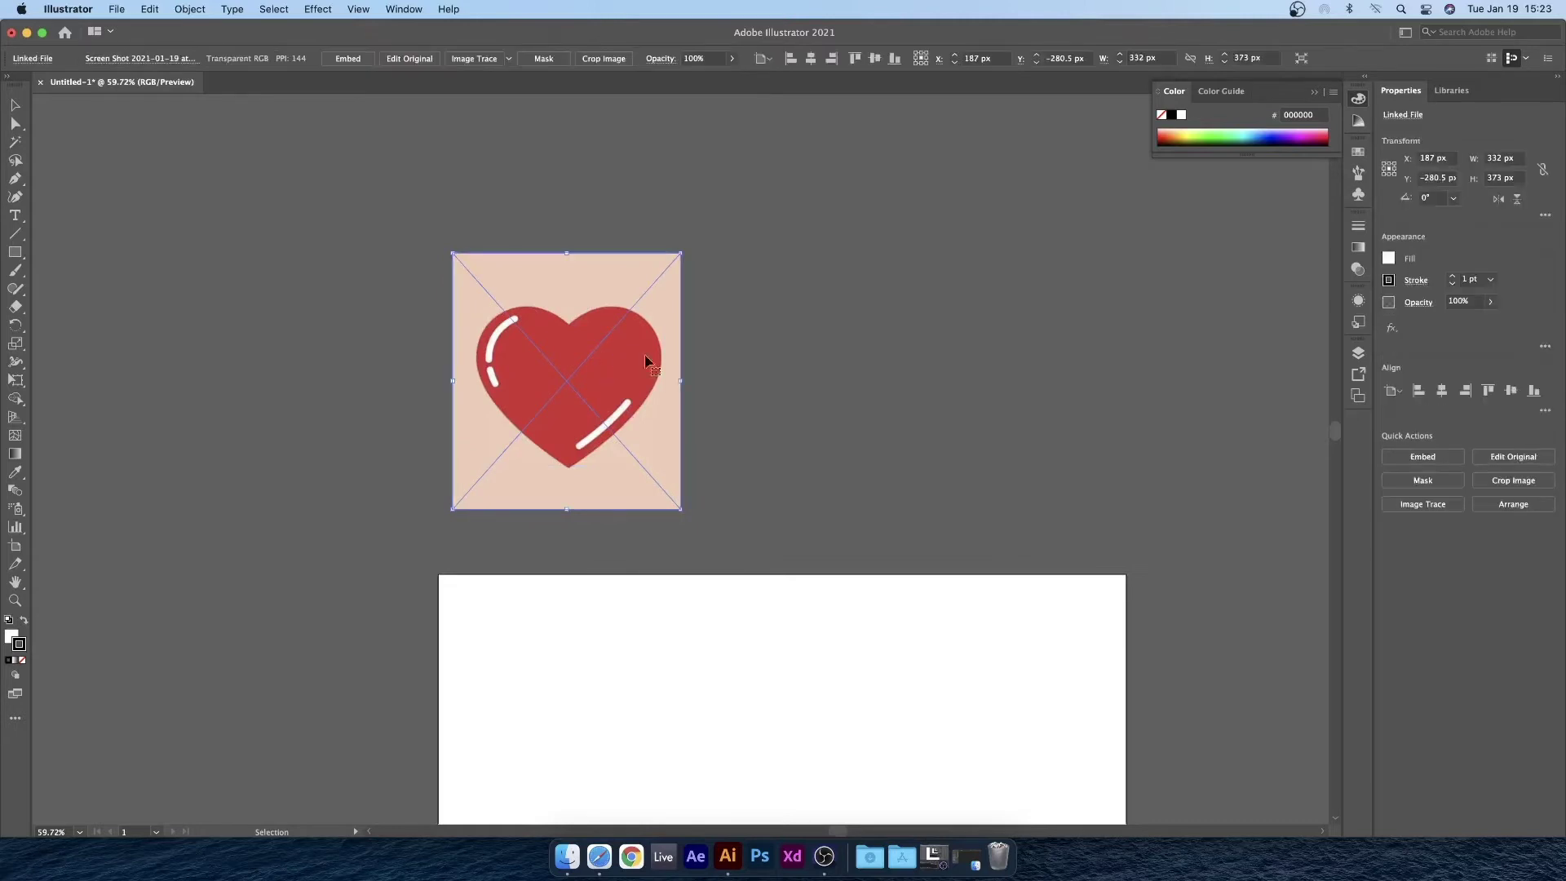
- Duplicate the heart image in place and shift the copy horizontally until it stands right of the original with a small gap
{"action": "key", "text": "super"}
{"action": "key", "text": "super"}
{"action": "key", "text": "super+c"}
{"action": "key", "text": "super+f"}
{"action": "key", "text": "shift+Right"}
{"action": "key", "text": "shift+Right"}
{"action": "key", "text": "shift+Right"}
{"action": "key", "text": "shift+Right"}
{"action": "key", "text": "shift+Right"}
{"action": "key", "text": "shift+Right"}
{"action": "key", "text": "shift+Right"}
{"action": "key", "text": "shift+Right"}
{"action": "key", "text": "shift+Right"}
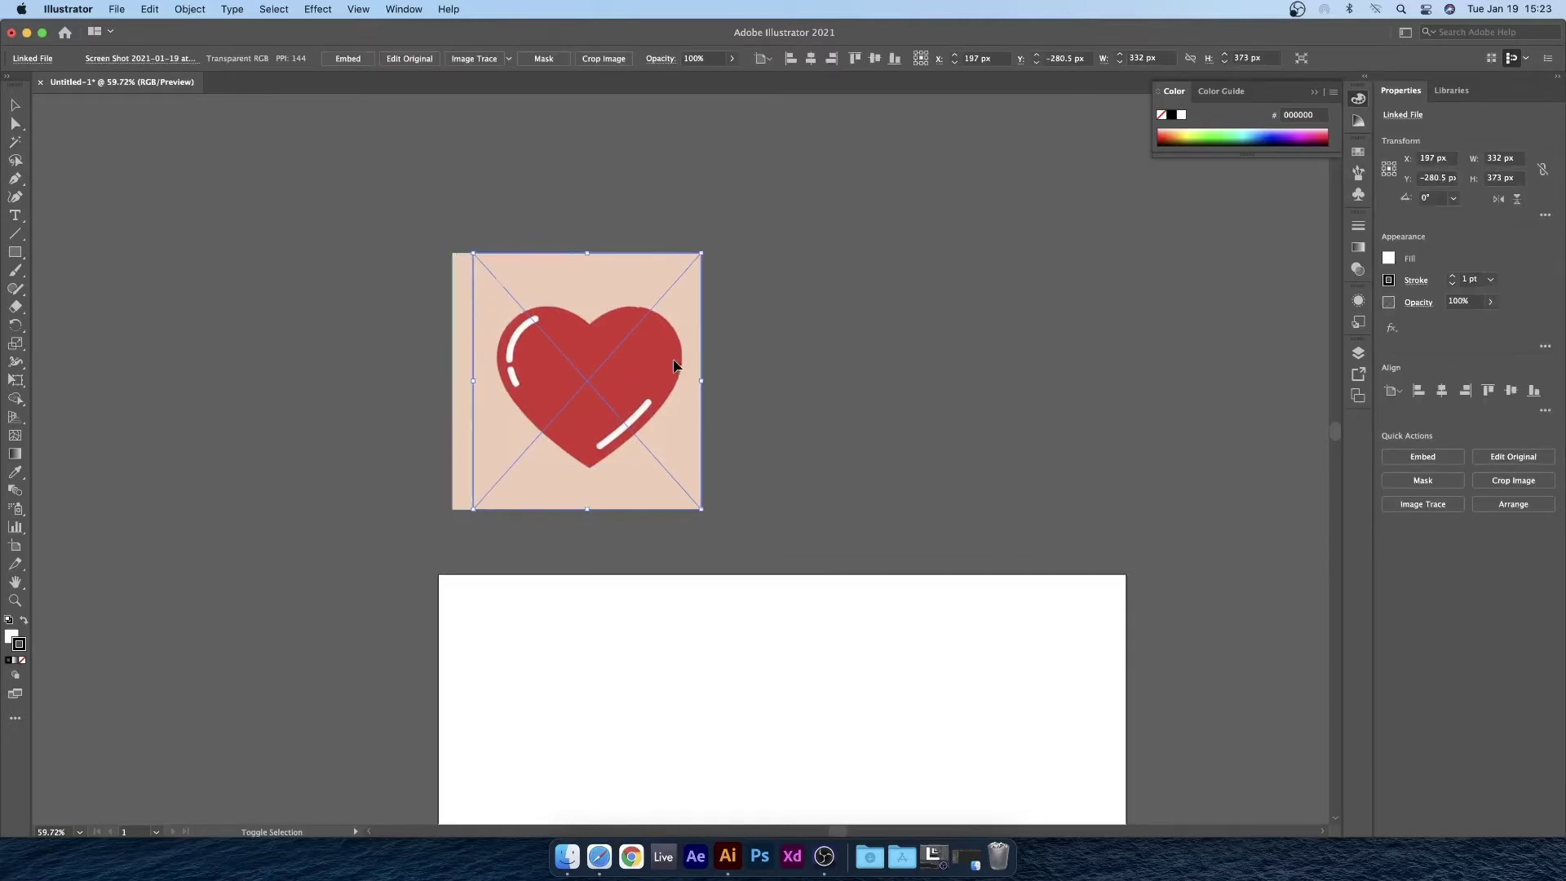
{"action": "key", "text": "shift+Right"}
{"action": "key", "text": "shift+Right"}
{"action": "key", "text": "shift+Right"}
{"action": "key", "text": "shift+Right"}
{"action": "key", "text": "shift+Right"}
{"action": "key", "text": "shift+Right"}
{"action": "key", "text": "shift+Right"}
{"action": "key", "text": "shift+Right"}
{"action": "key", "text": "shift+Right"}
{"action": "key", "text": "shift+Right"}
{"action": "key", "text": "shift+Right"}
{"action": "key", "text": "shift+Right"}
{"action": "key", "text": "shift+Right"}
{"action": "key", "text": "shift+Right"}
{"action": "key", "text": "shift+Right"}
{"action": "key", "text": "shift+Right"}
{"action": "key", "text": "shift+Right"}
{"action": "key", "text": "shift+Right"}
{"action": "key", "text": "shift+Right"}
{"action": "key", "text": "shift+Right"}
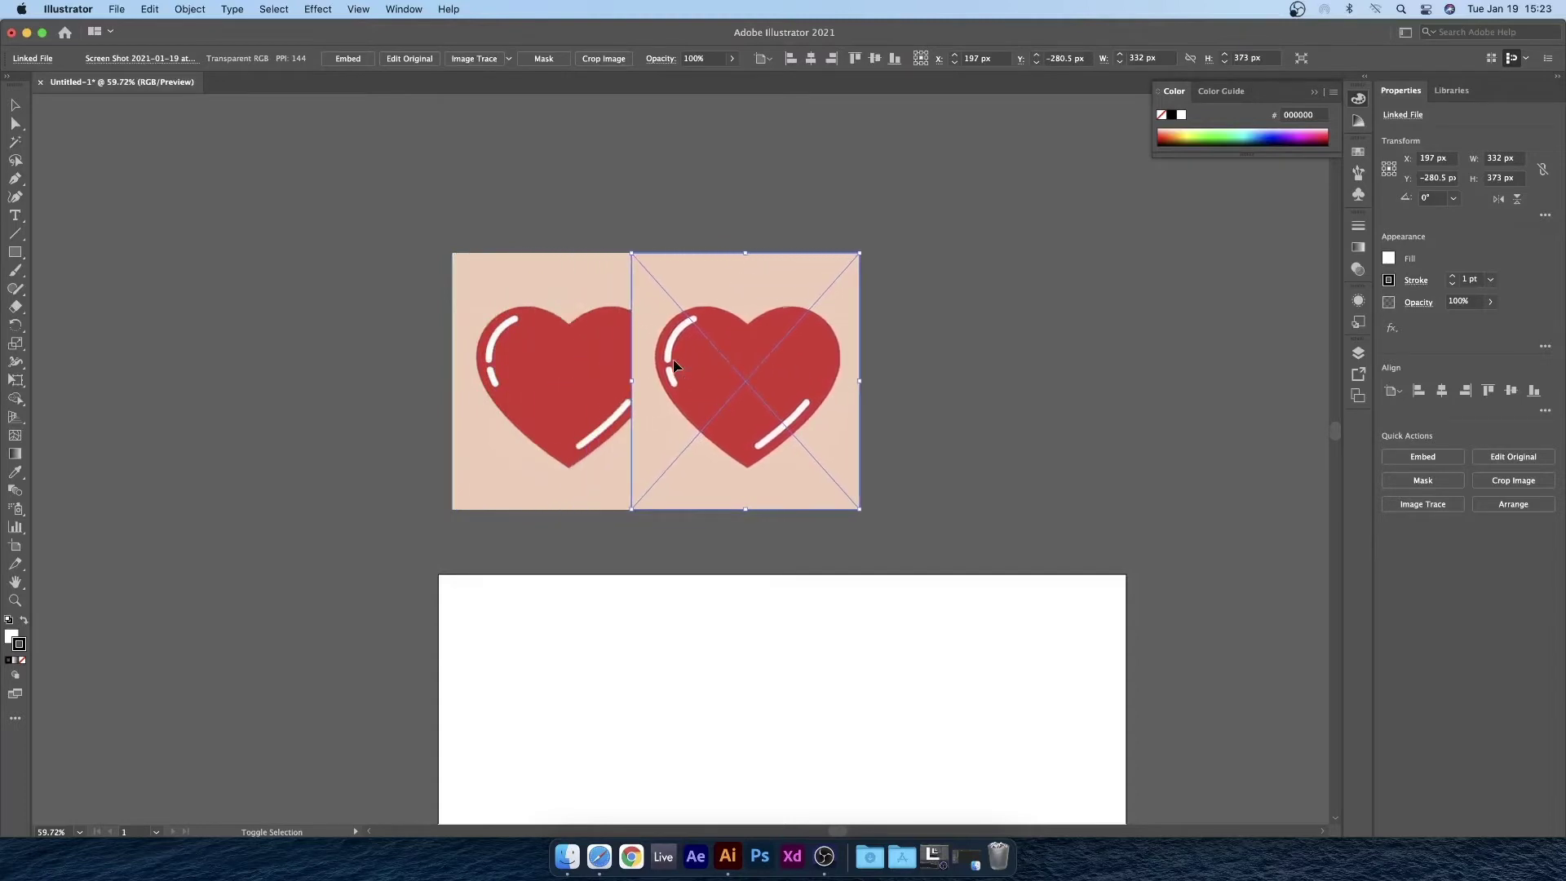
{"action": "key", "text": "shift+Right"}
{"action": "key", "text": "shift+Right"}
{"action": "key", "text": "shift+Right"}
{"action": "key", "text": "shift+Right"}
{"action": "key", "text": "shift+Right"}
{"action": "key", "text": "shift+Right"}
{"action": "key", "text": "shift+Right"}
{"action": "key", "text": "shift+Right"}
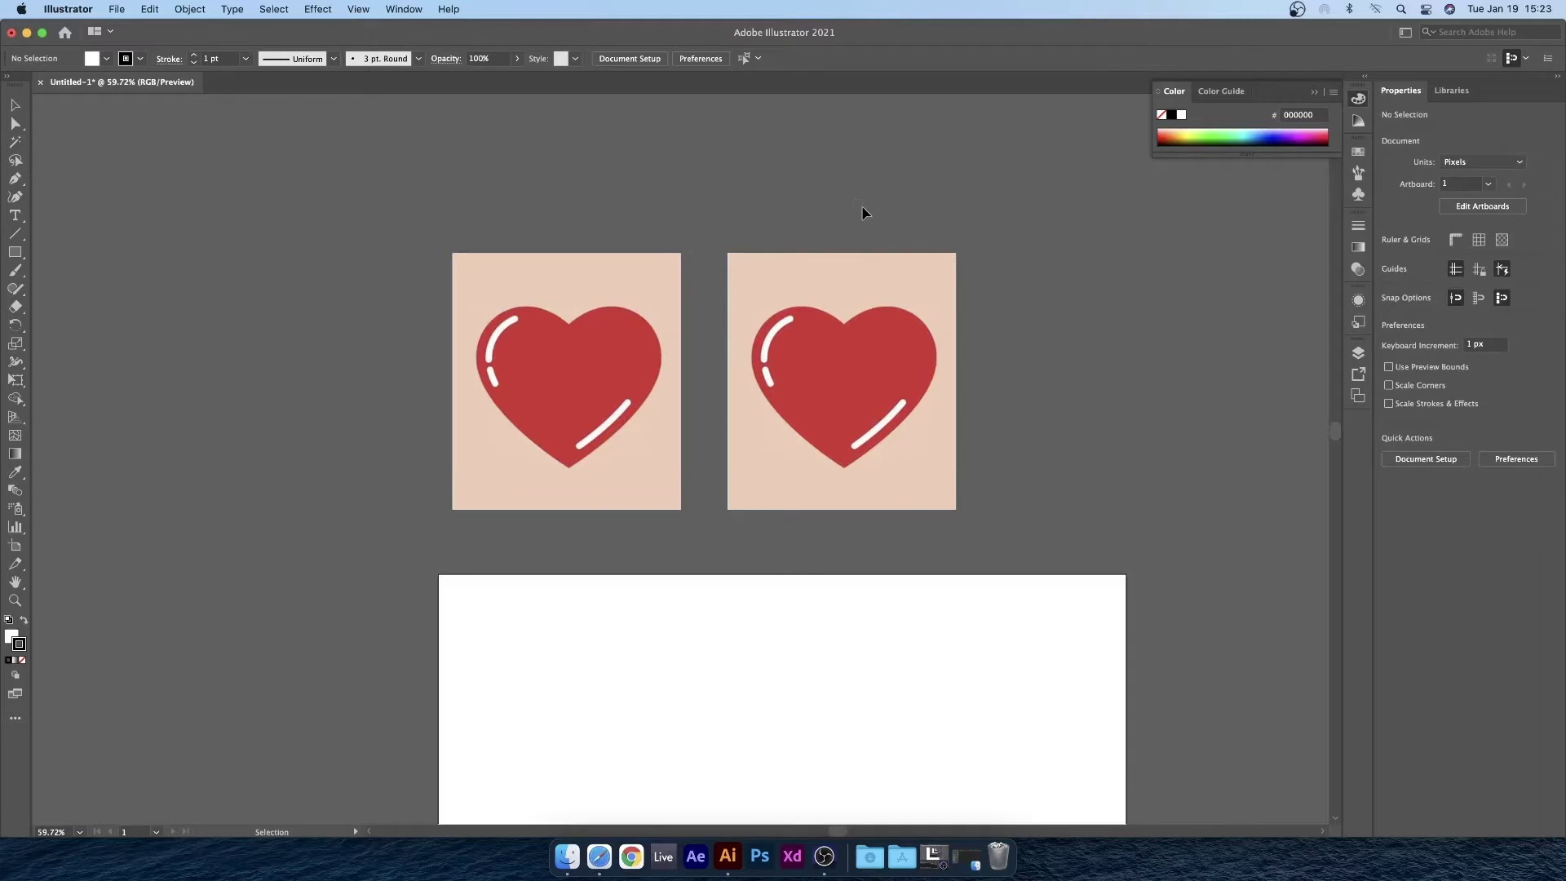
- Try scaling the left heart image down proportionally to about 115 px wide, and undo it
{"action": "left_click_drag", "start_coordinate": [785, 186], "coordinate": [824, 326]}
{"action": "left_click", "coordinate": [647, 447]}
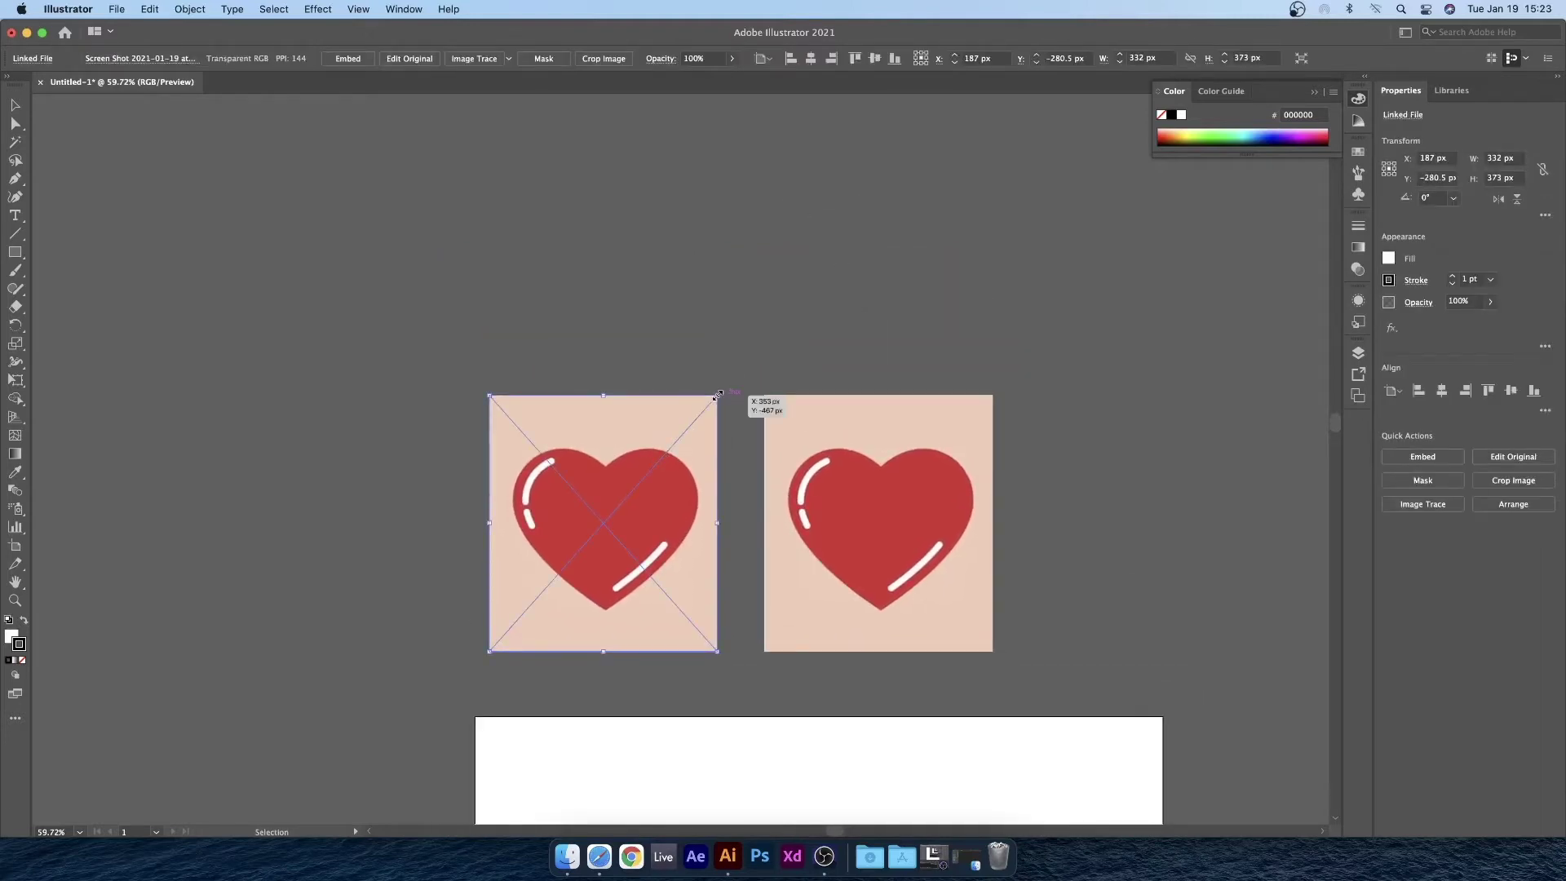
{"action": "left_click_drag", "start_coordinate": [718, 395], "coordinate": [569, 562]}
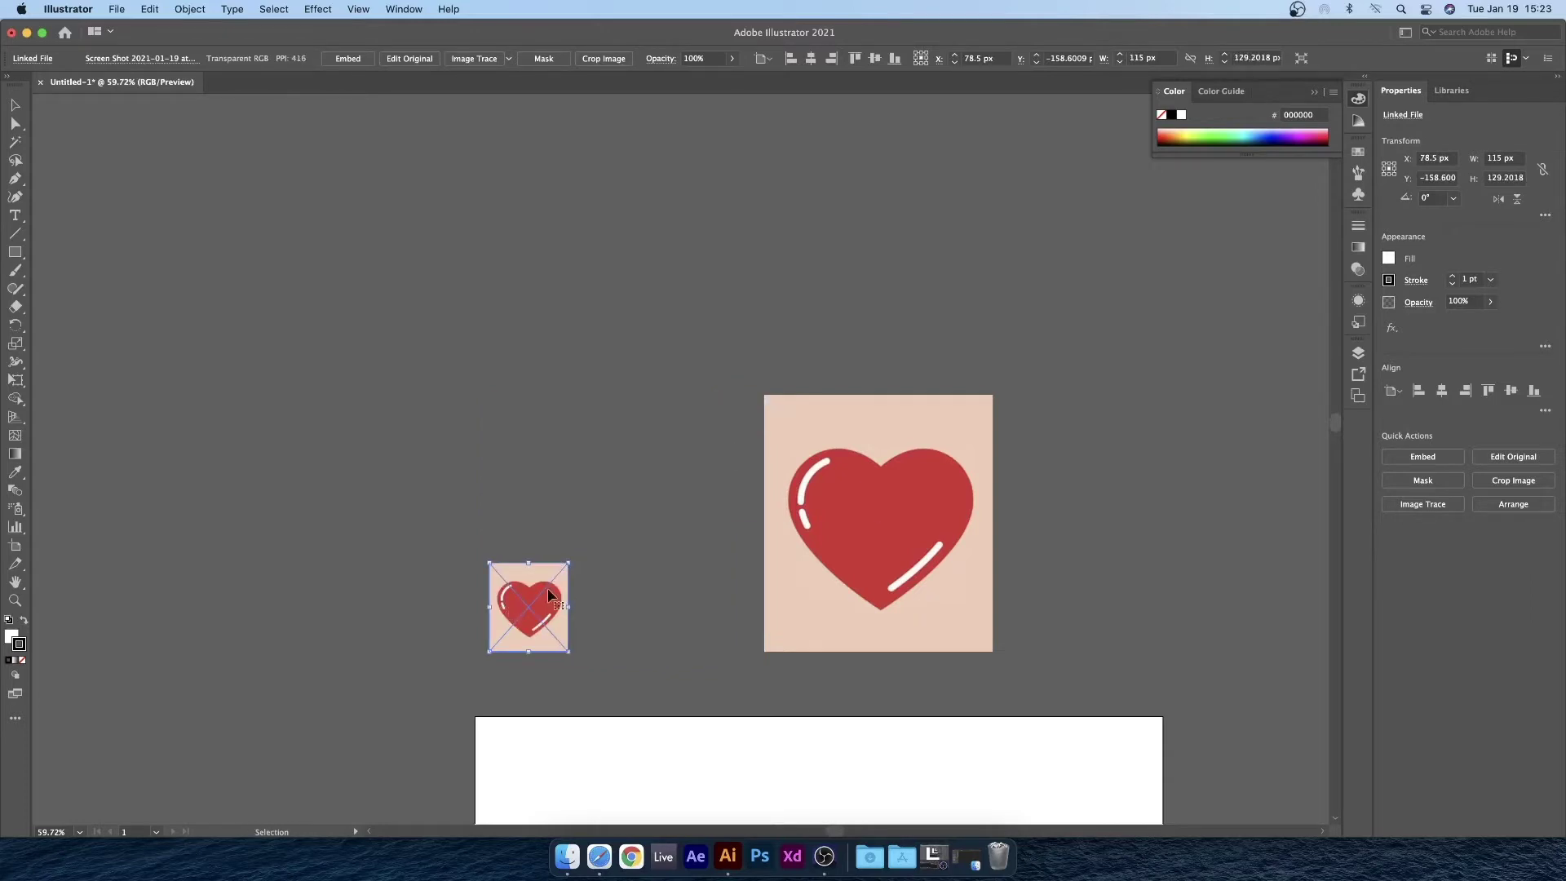
{"action": "key", "text": "super+z"}
- Try enlarging the left heart image proportionally to about 773 px wide, then undo the scaling and deselect it
{"action": "left_click_drag", "start_coordinate": [719, 396], "coordinate": [1022, 148]}
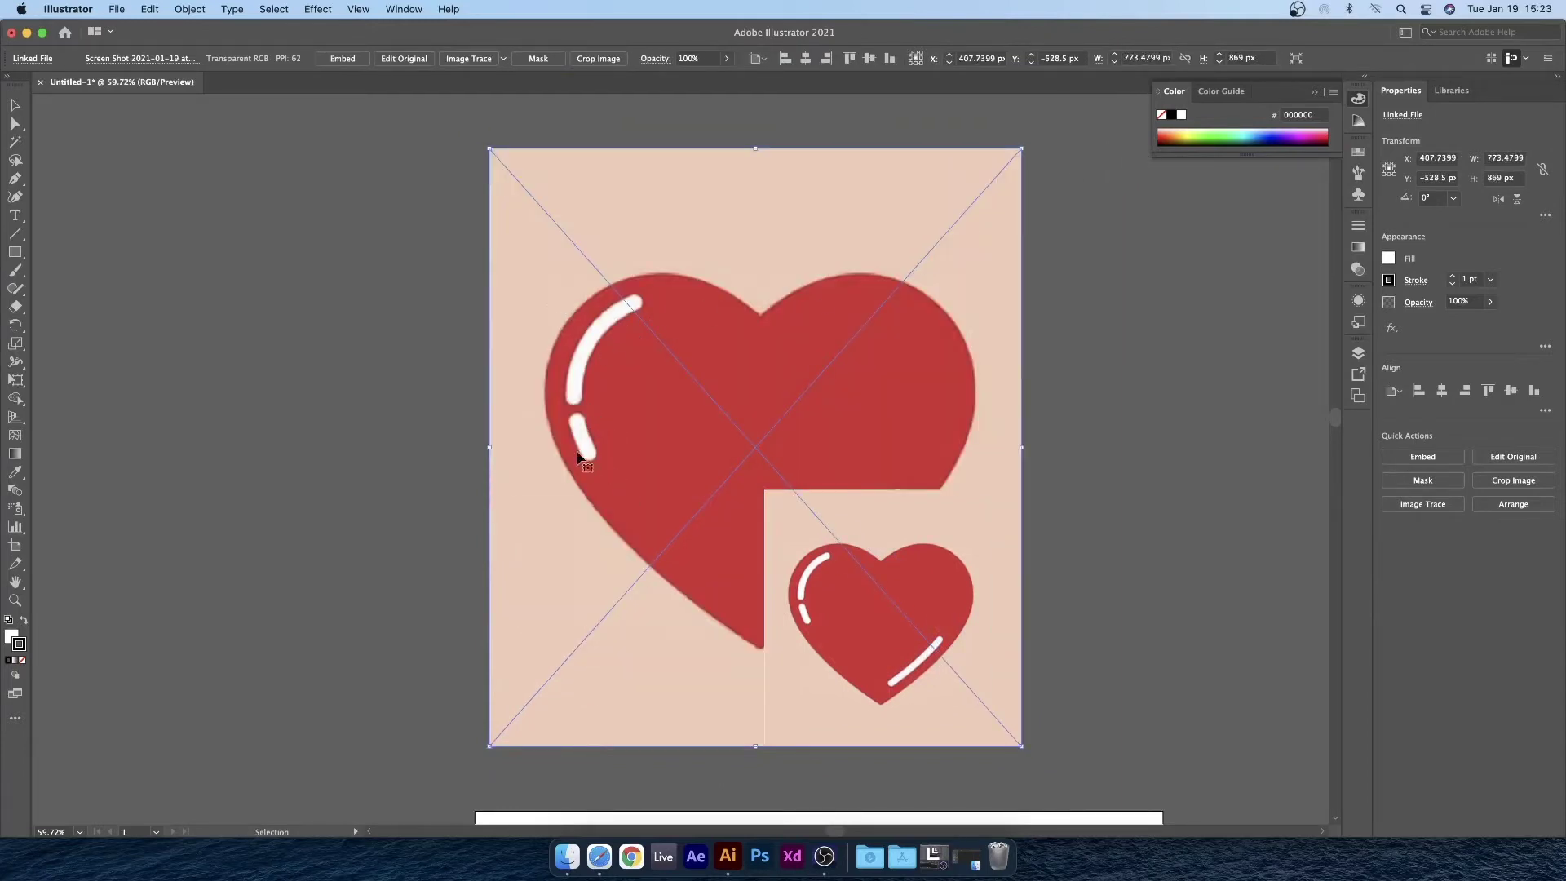
{"action": "key", "text": "super+z"}
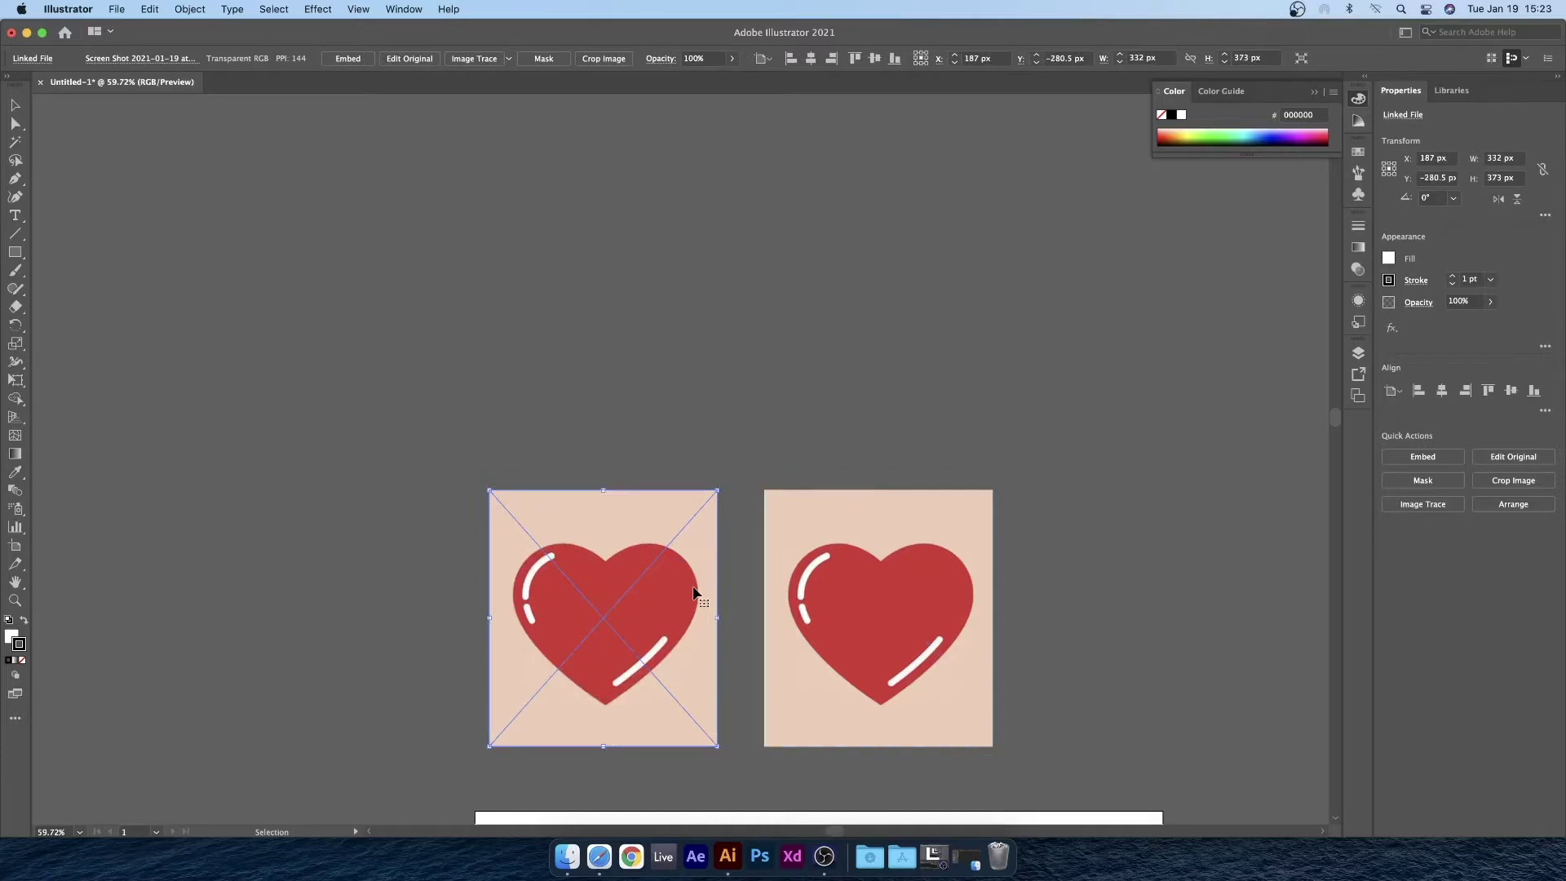
{"action": "left_click", "coordinate": [674, 441]}
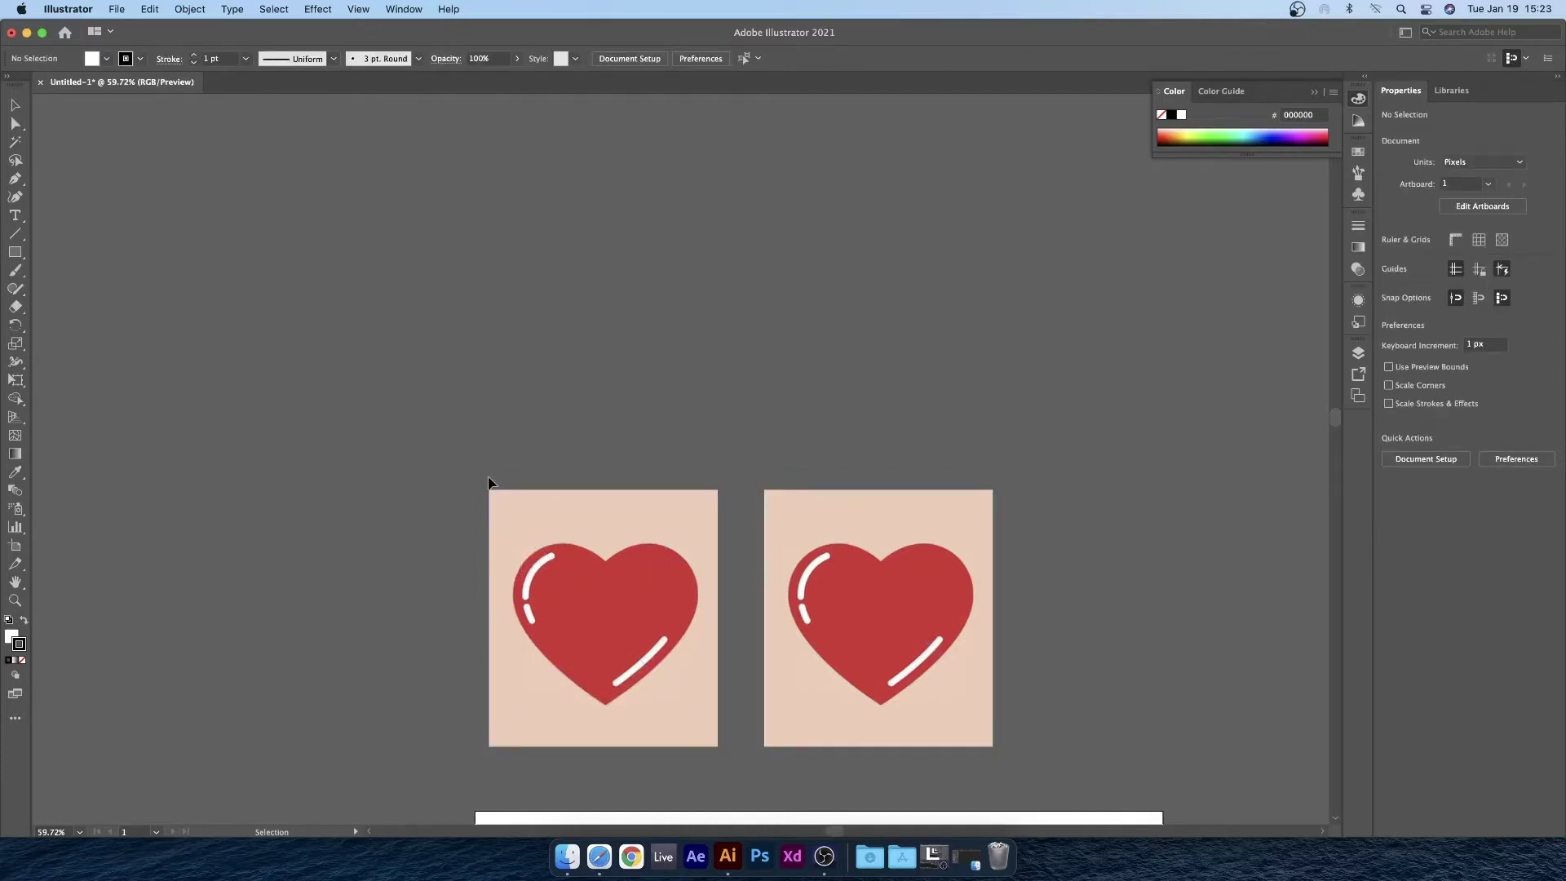
- Trace the left heart's outline as a closed path with the Pen tool and shorten the curve handle on its upper-left lobe
{"action": "key", "text": "super+1"}
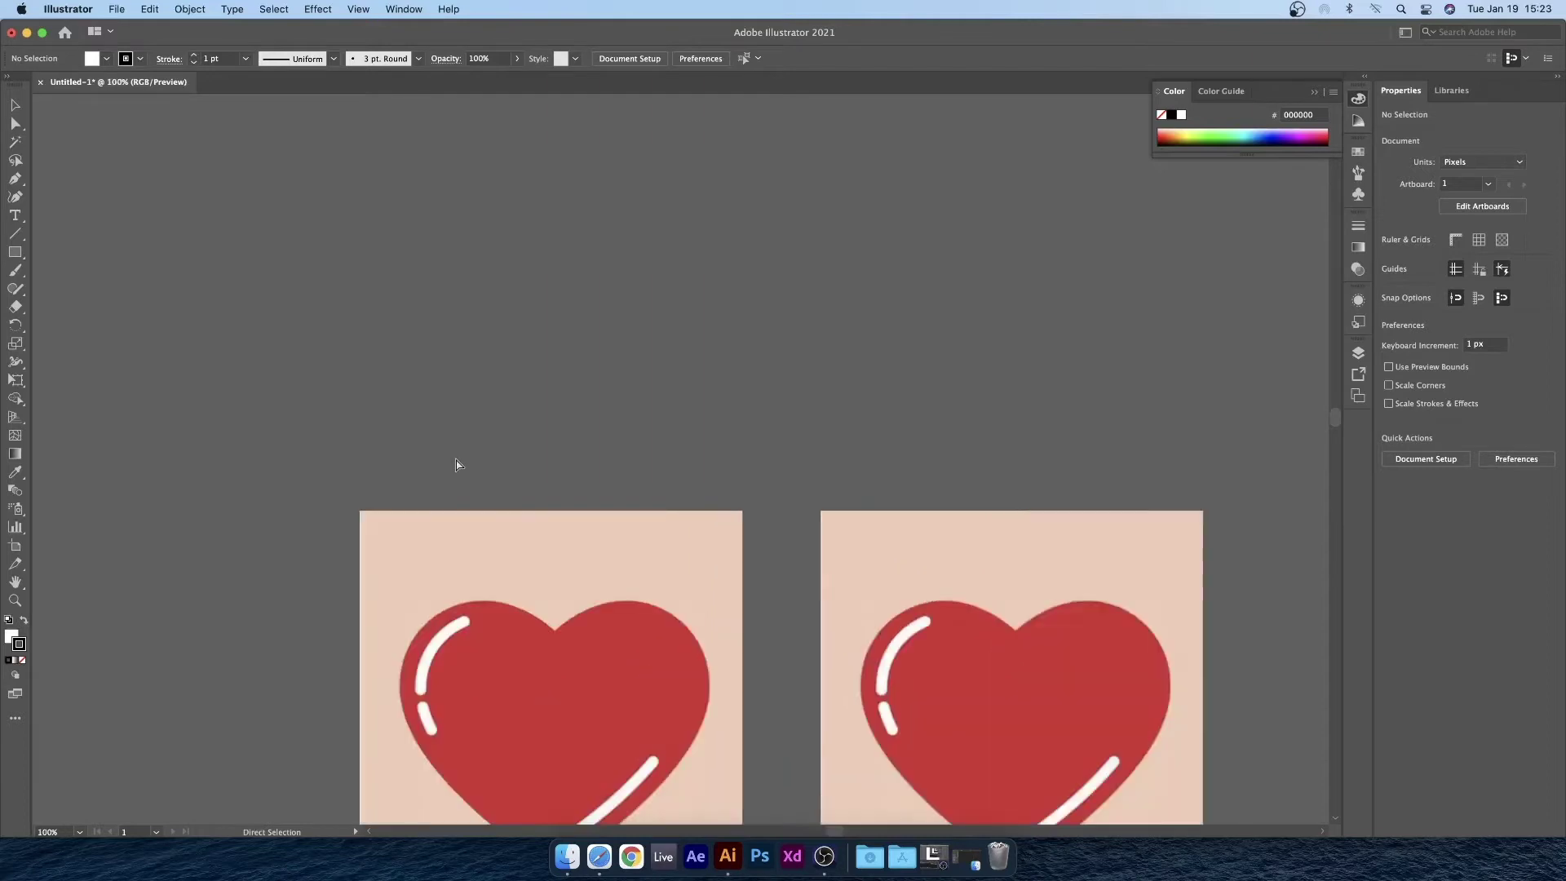
{"action": "left_click_drag", "start_coordinate": [465, 461], "coordinate": [579, 301]}
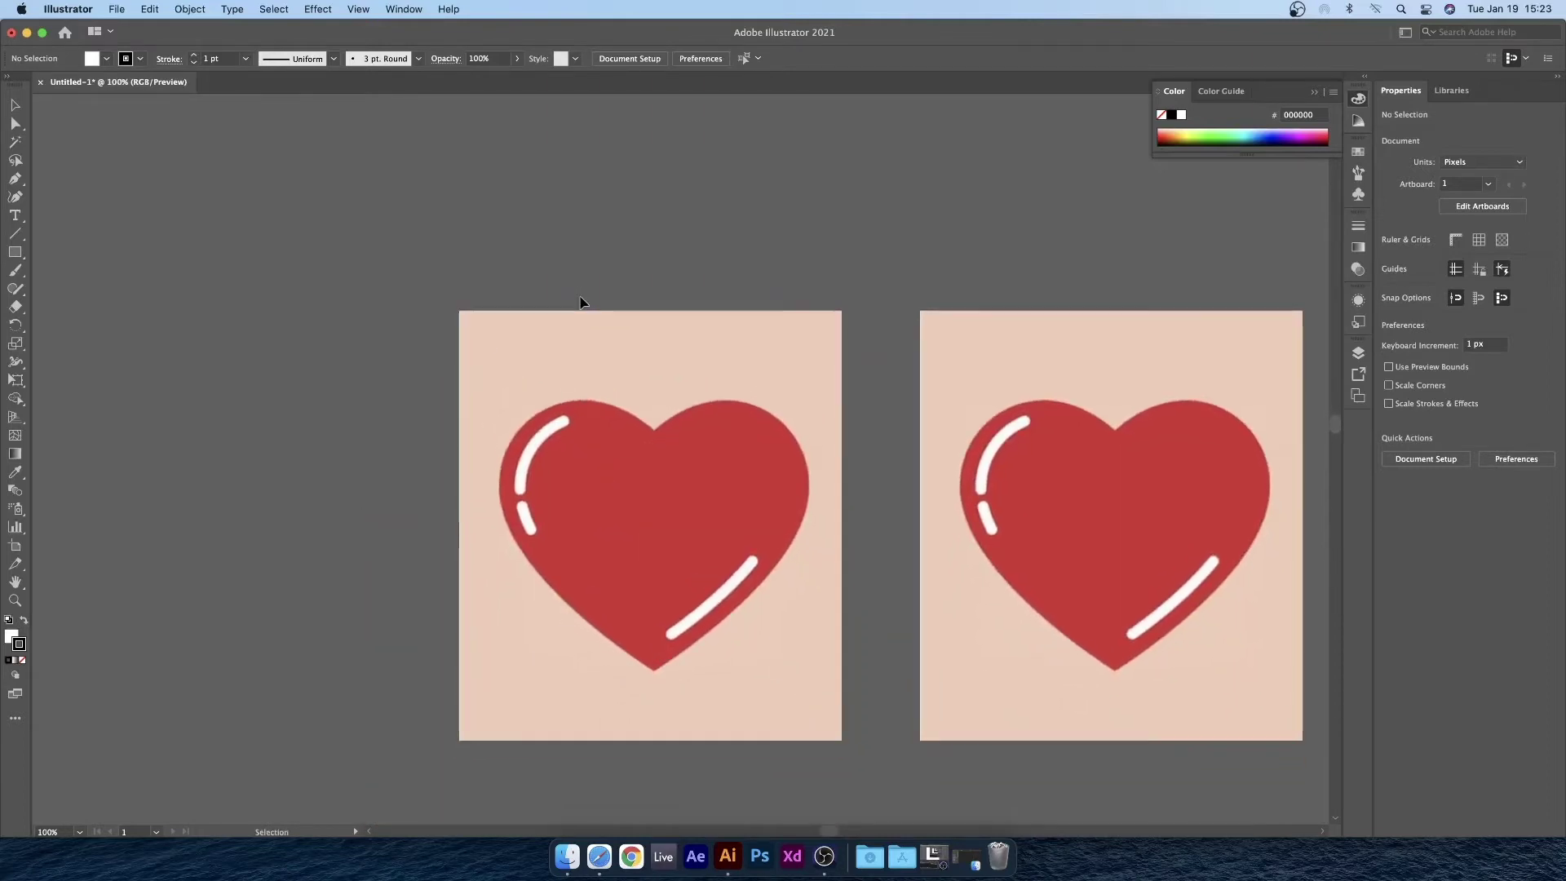
{"action": "key", "text": "p"}
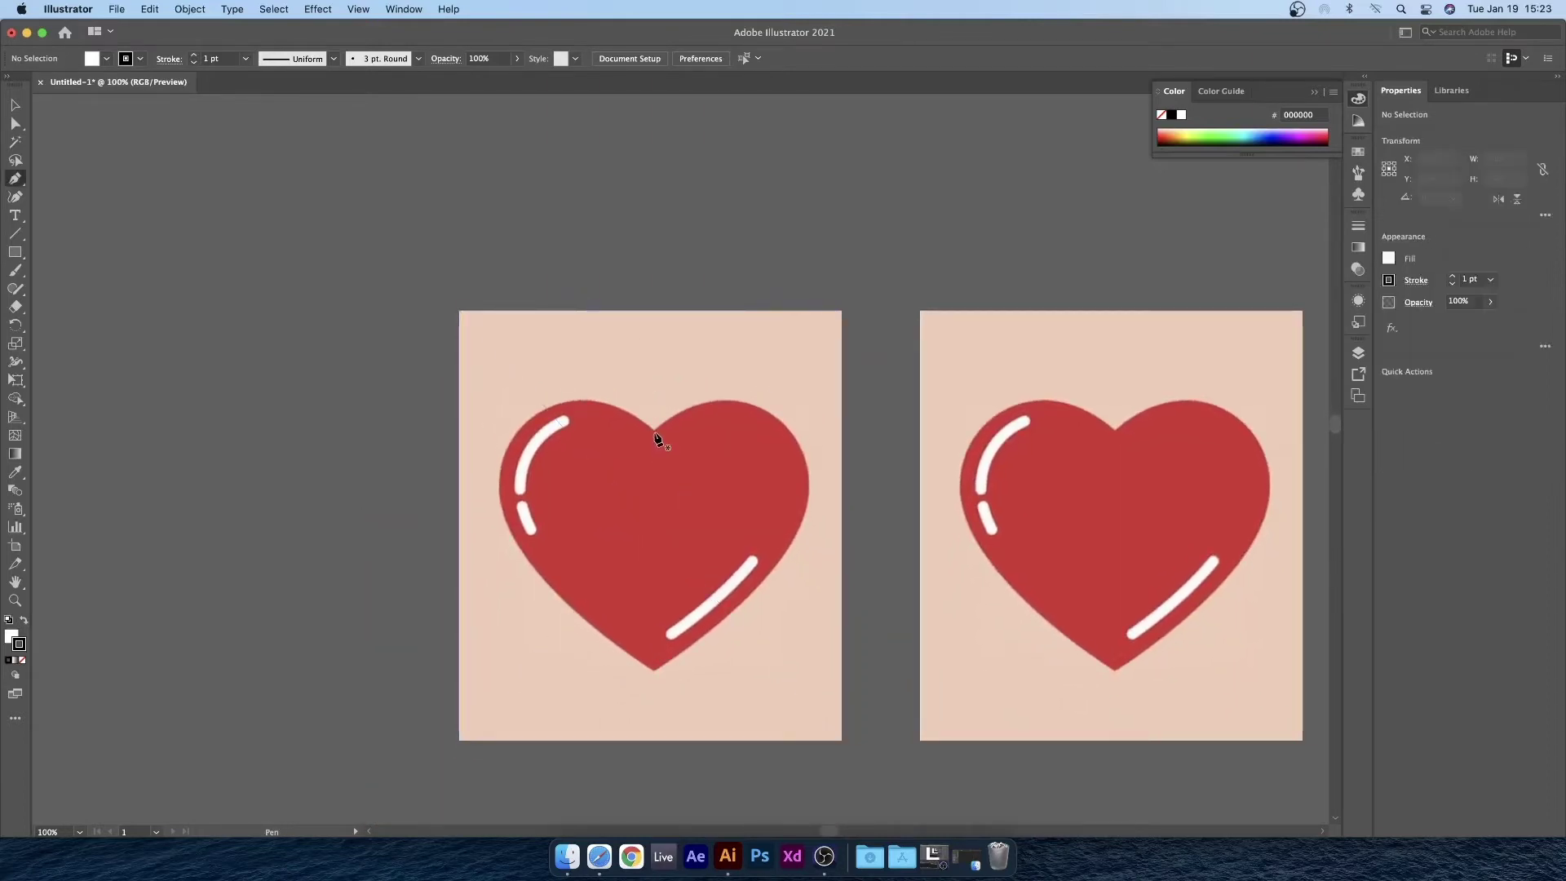
{"action": "left_click", "coordinate": [655, 431]}
{"action": "left_click_drag", "start_coordinate": [754, 406], "coordinate": [808, 427]}
{"action": "left_click_drag", "start_coordinate": [800, 526], "coordinate": [782, 561]}
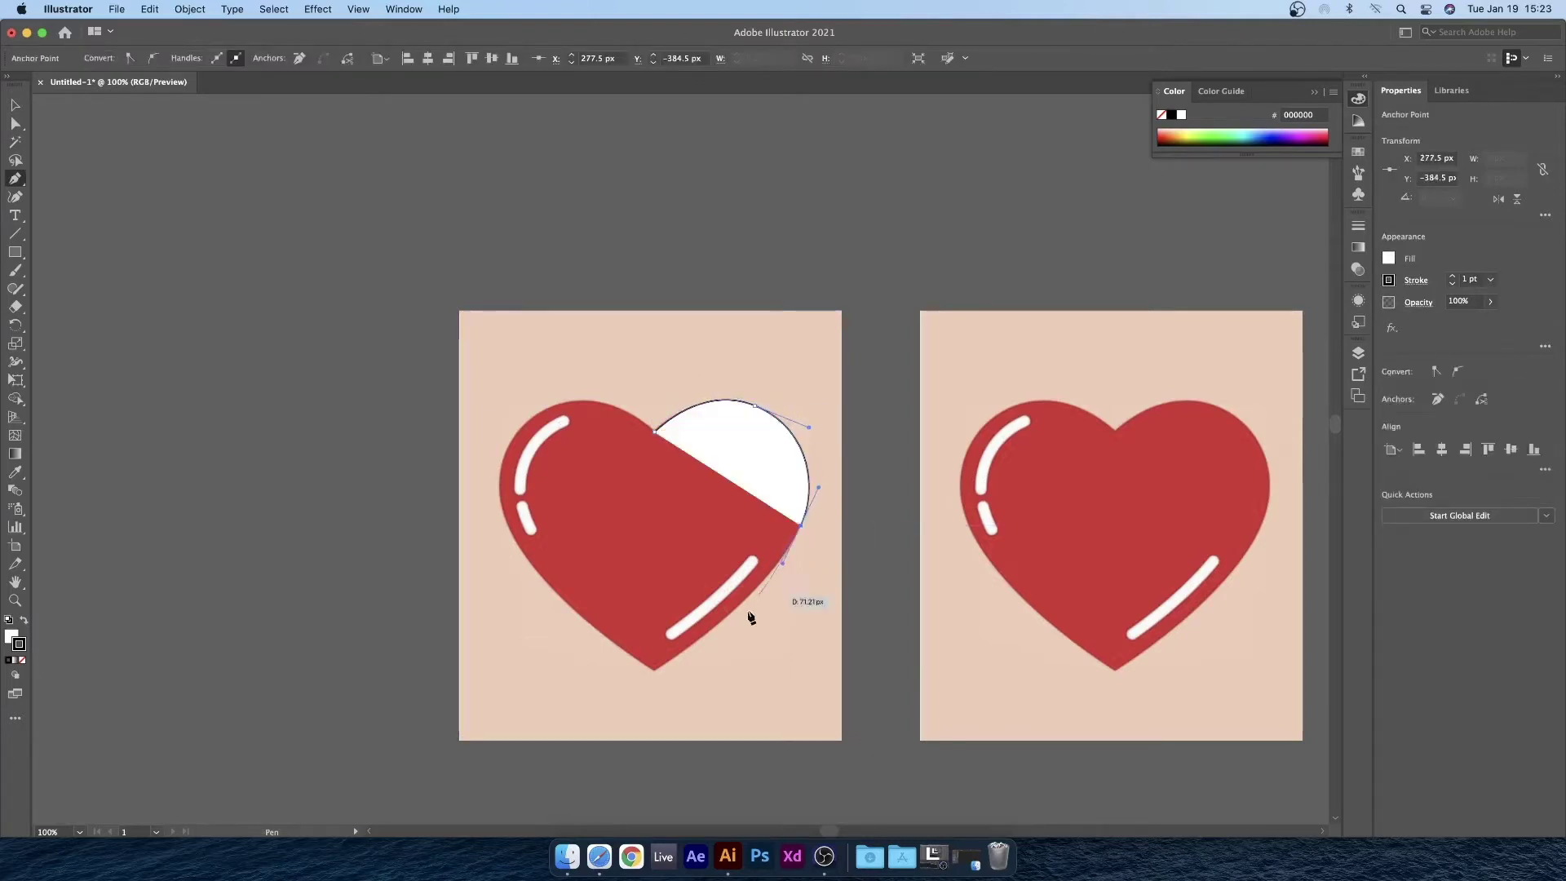
{"action": "left_click", "coordinate": [657, 670]}
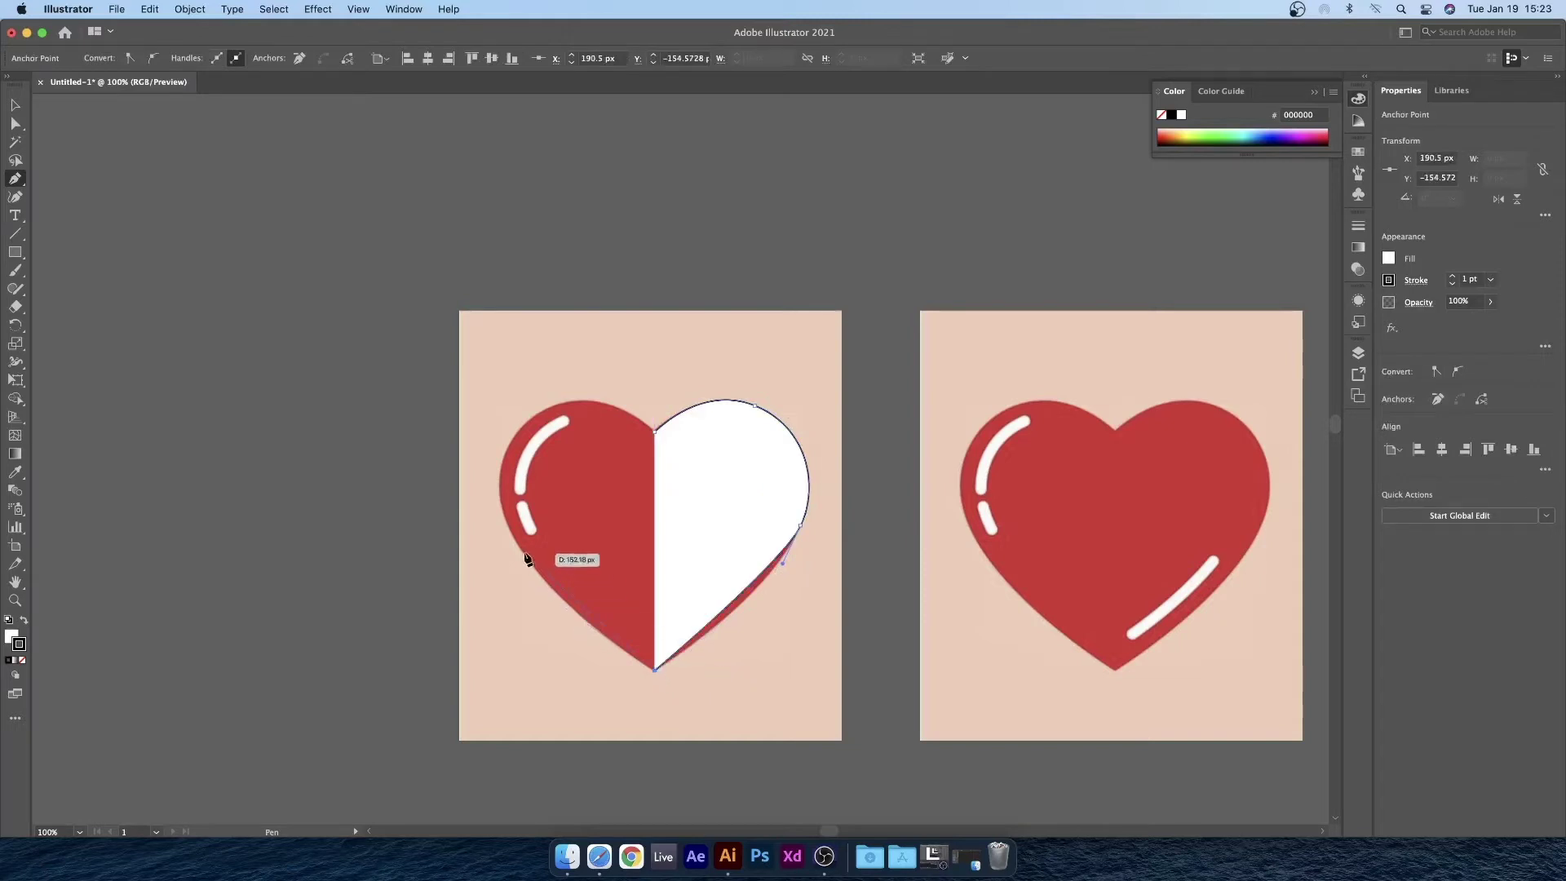
{"action": "left_click_drag", "start_coordinate": [520, 545], "coordinate": [500, 507]}
{"action": "left_click_drag", "start_coordinate": [569, 400], "coordinate": [671, 358]}
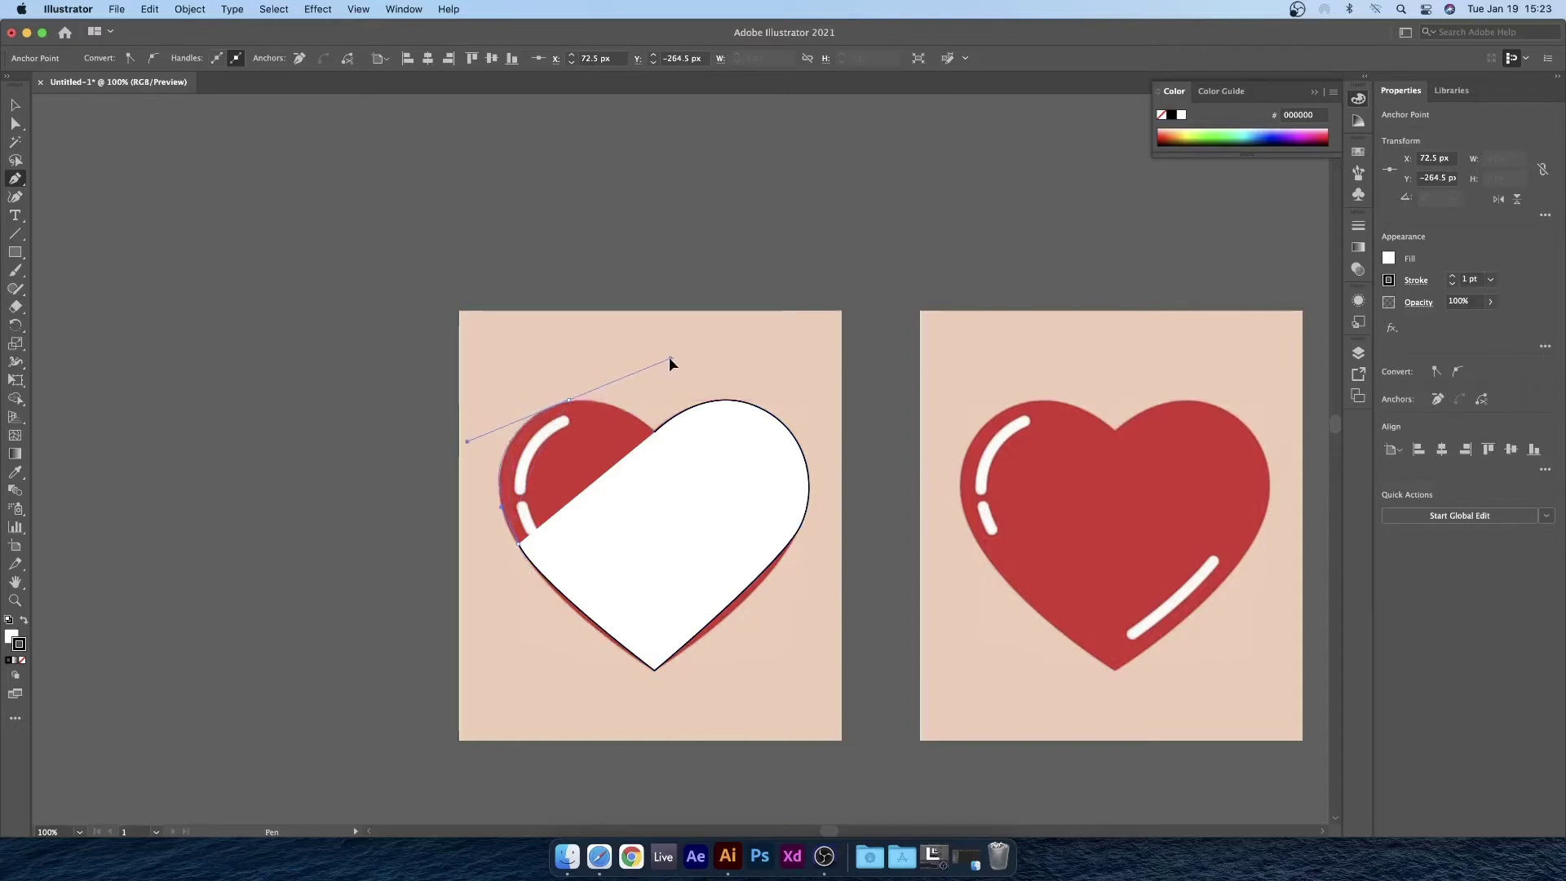
{"action": "left_click", "coordinate": [656, 431]}
{"action": "key", "text": "a"}
{"action": "left_click_drag", "start_coordinate": [671, 358], "coordinate": [619, 381]}
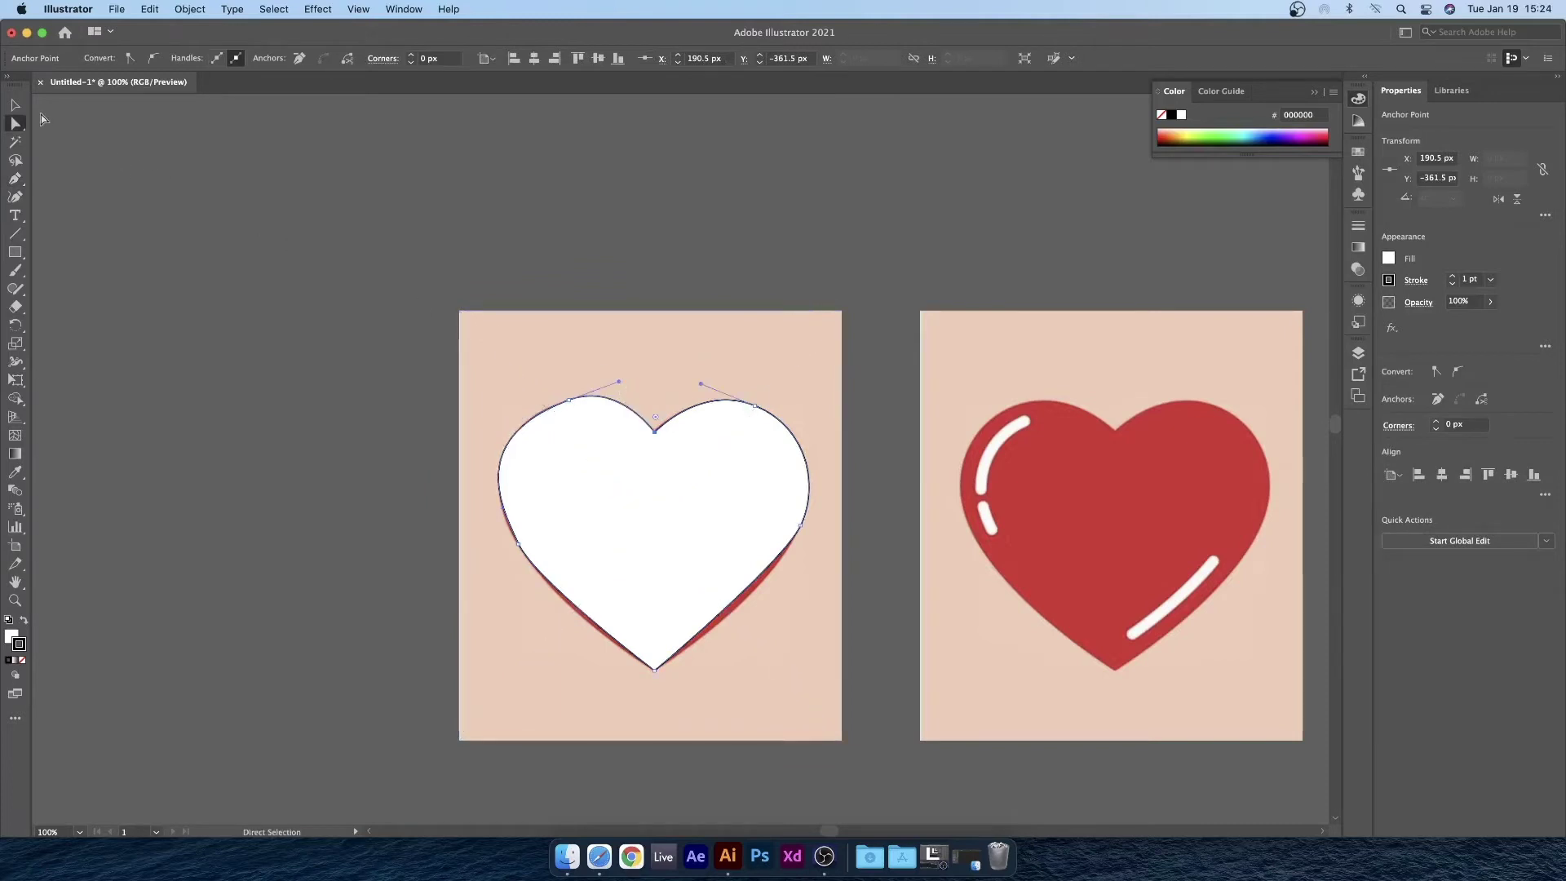
- Move the traced heart path horizontally off the image onto the empty canvas to its left
{"action": "key", "text": "v"}
{"action": "left_click", "coordinate": [499, 465]}
{"action": "left_click_drag", "start_coordinate": [557, 512], "coordinate": [154, 512]}
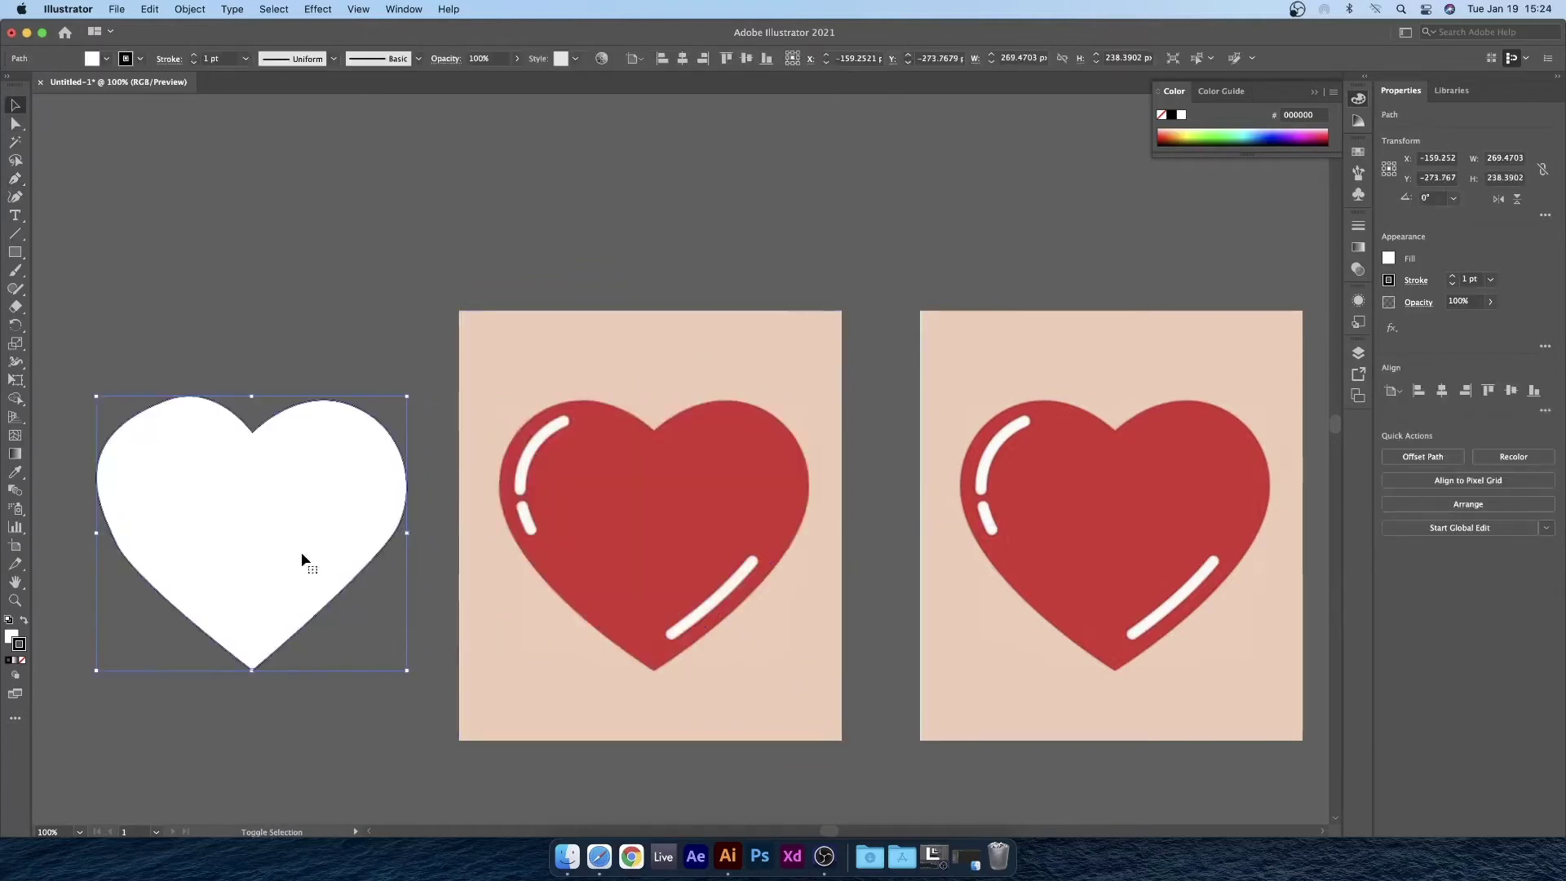
- Remove the traced heart's stroke and fill it with the red sampled from the reference heart
{"action": "left_click", "coordinate": [15, 640]}
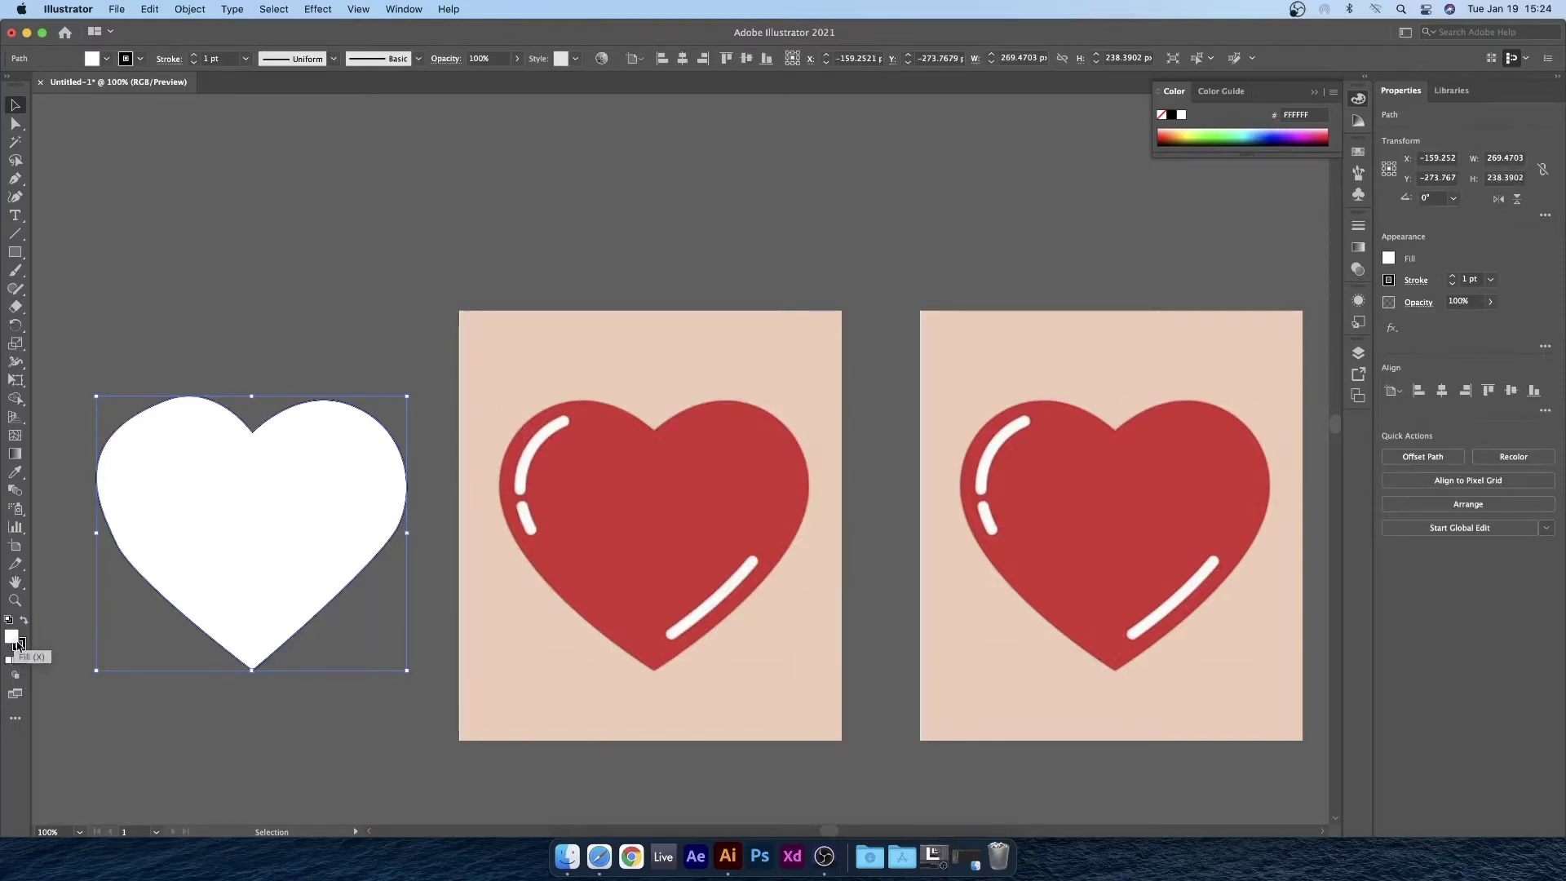
{"action": "left_click", "coordinate": [19, 646]}
{"action": "left_click", "coordinate": [22, 659]}
{"action": "key", "text": "i"}
{"action": "left_click", "coordinate": [624, 465]}
{"action": "left_click", "coordinate": [15, 104]}
{"action": "left_click", "coordinate": [150, 170]}
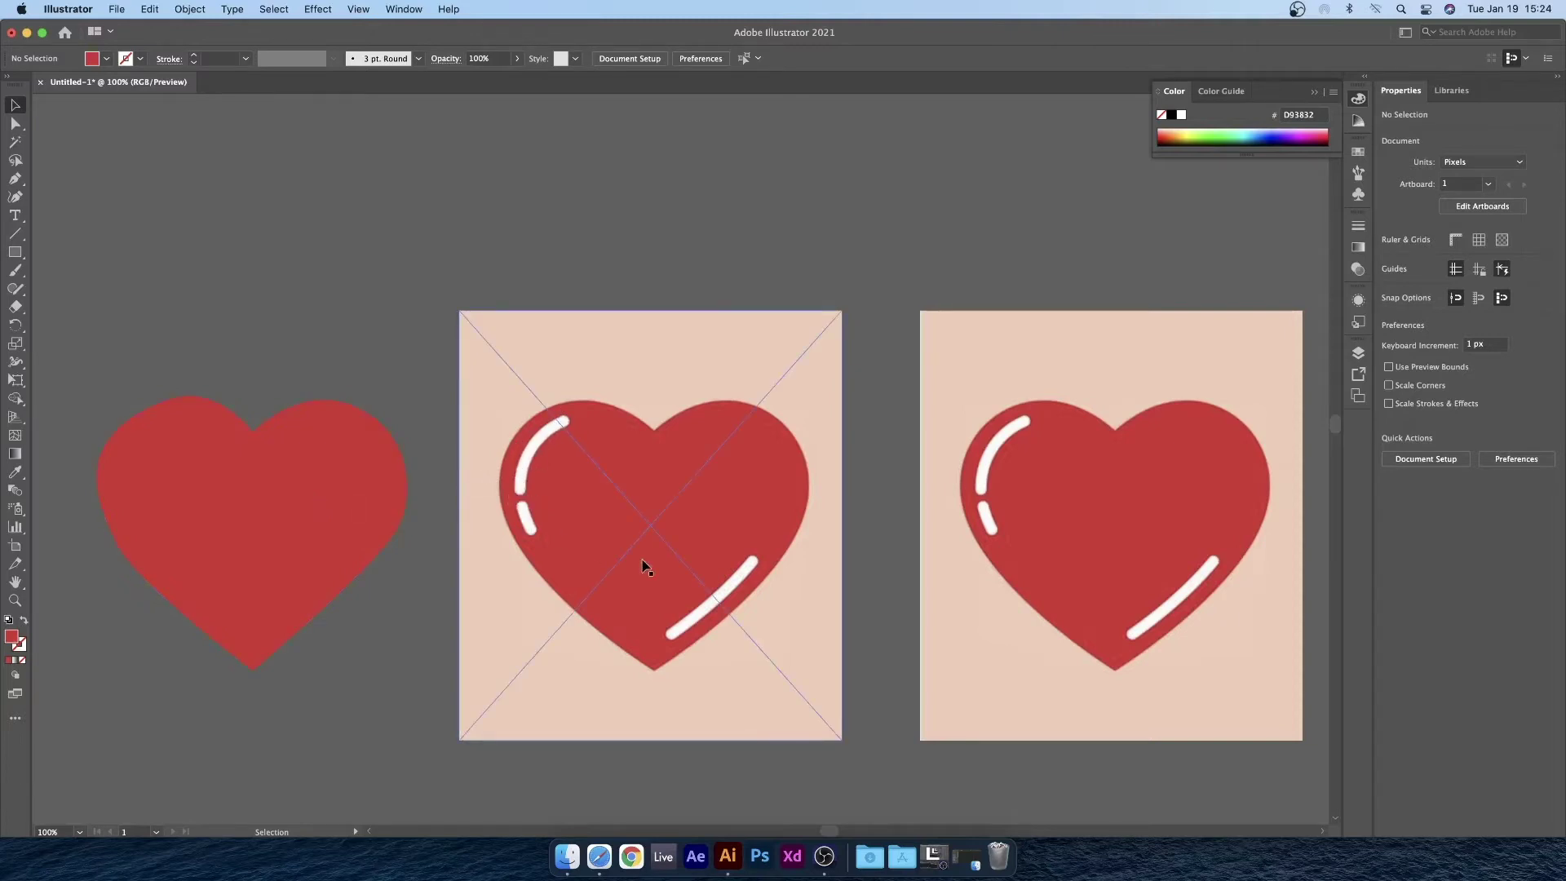
- Delete the traced red heart beside the two images
{"action": "left_click", "coordinate": [319, 480]}
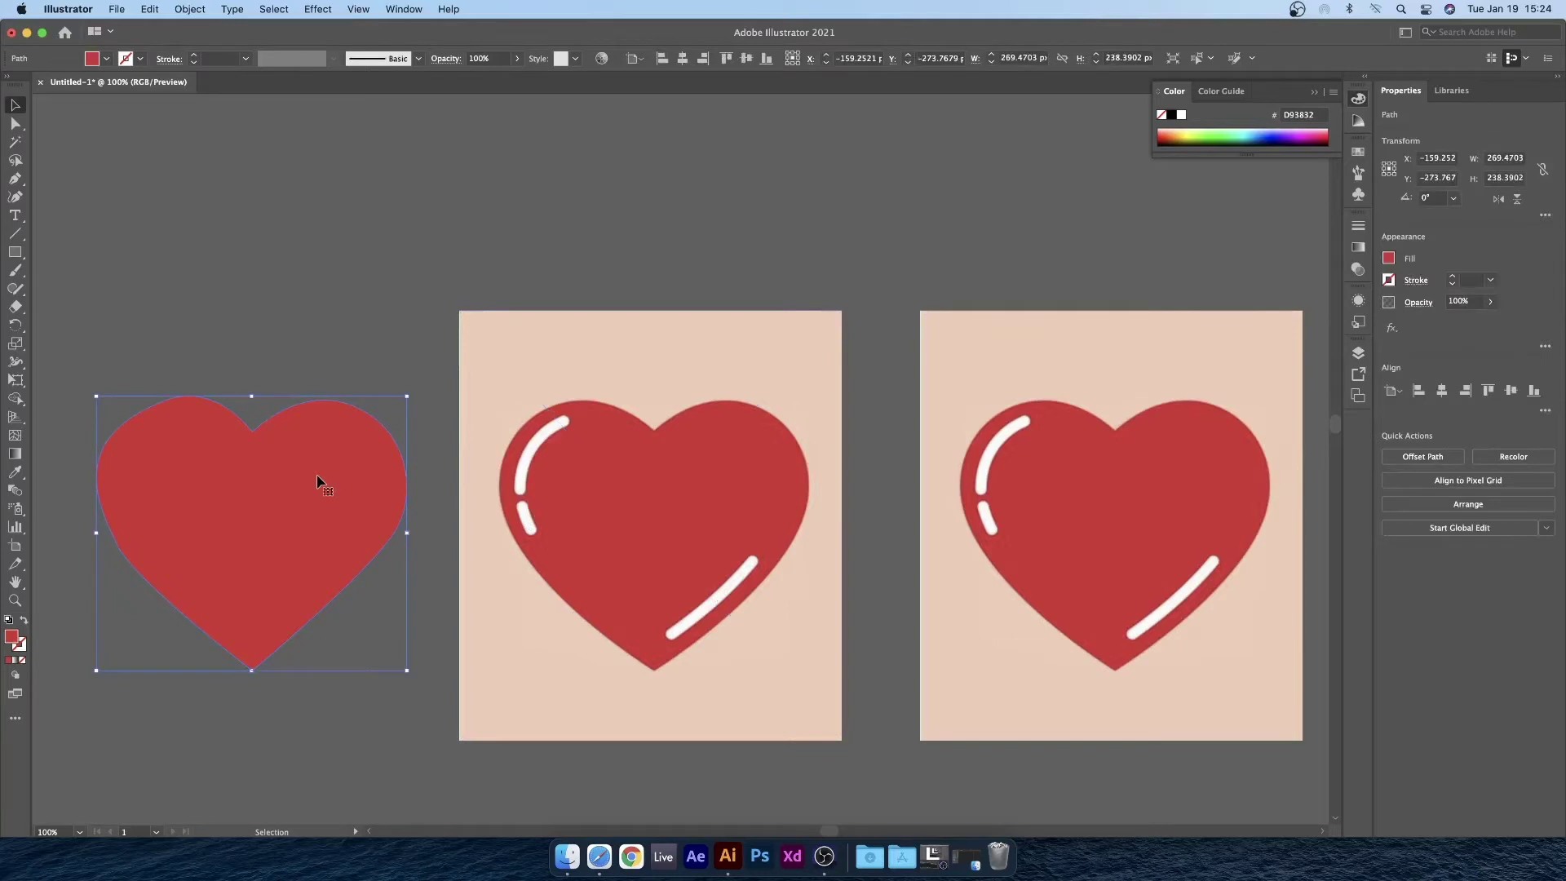
{"action": "key", "text": "Delete"}
{"action": "left_click_drag", "start_coordinate": [849, 422], "coordinate": [712, 384]}
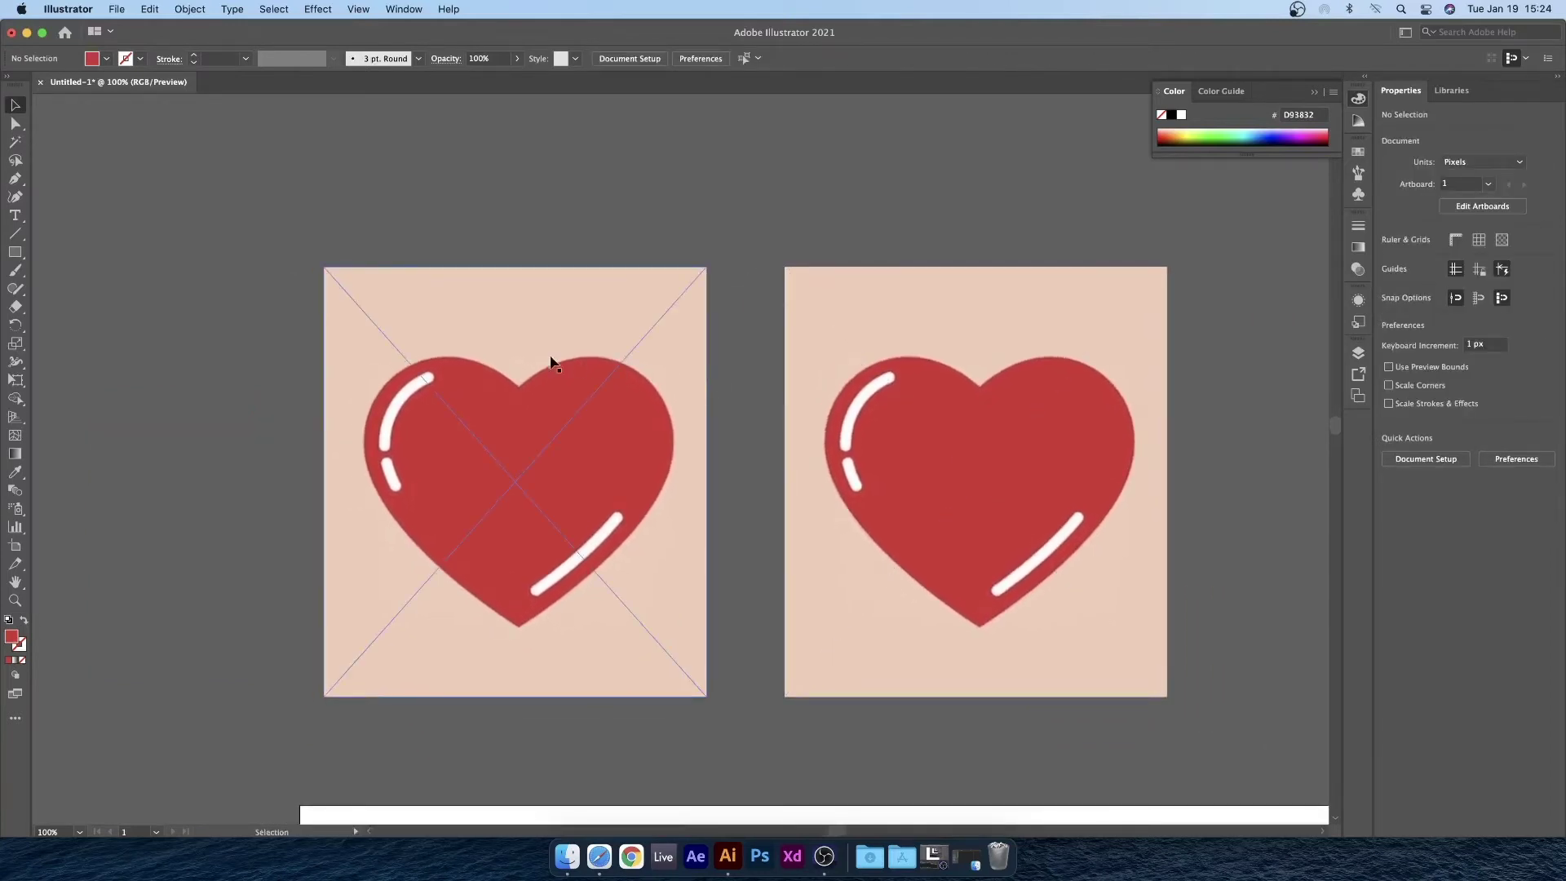
{"action": "left_click", "coordinate": [505, 336]}
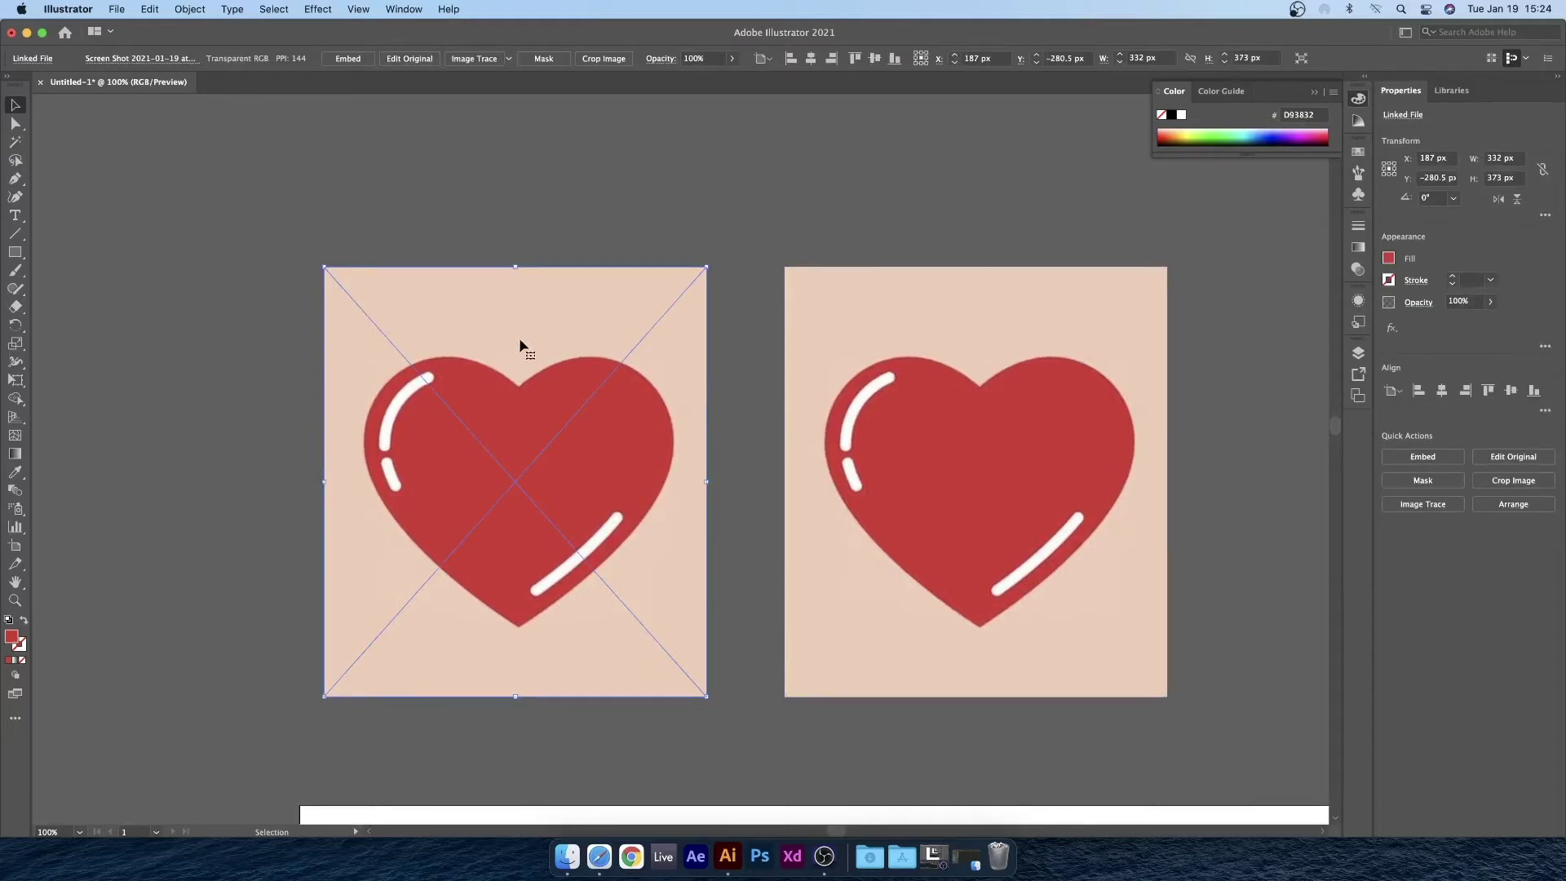
{"action": "left_click", "coordinate": [190, 8]}
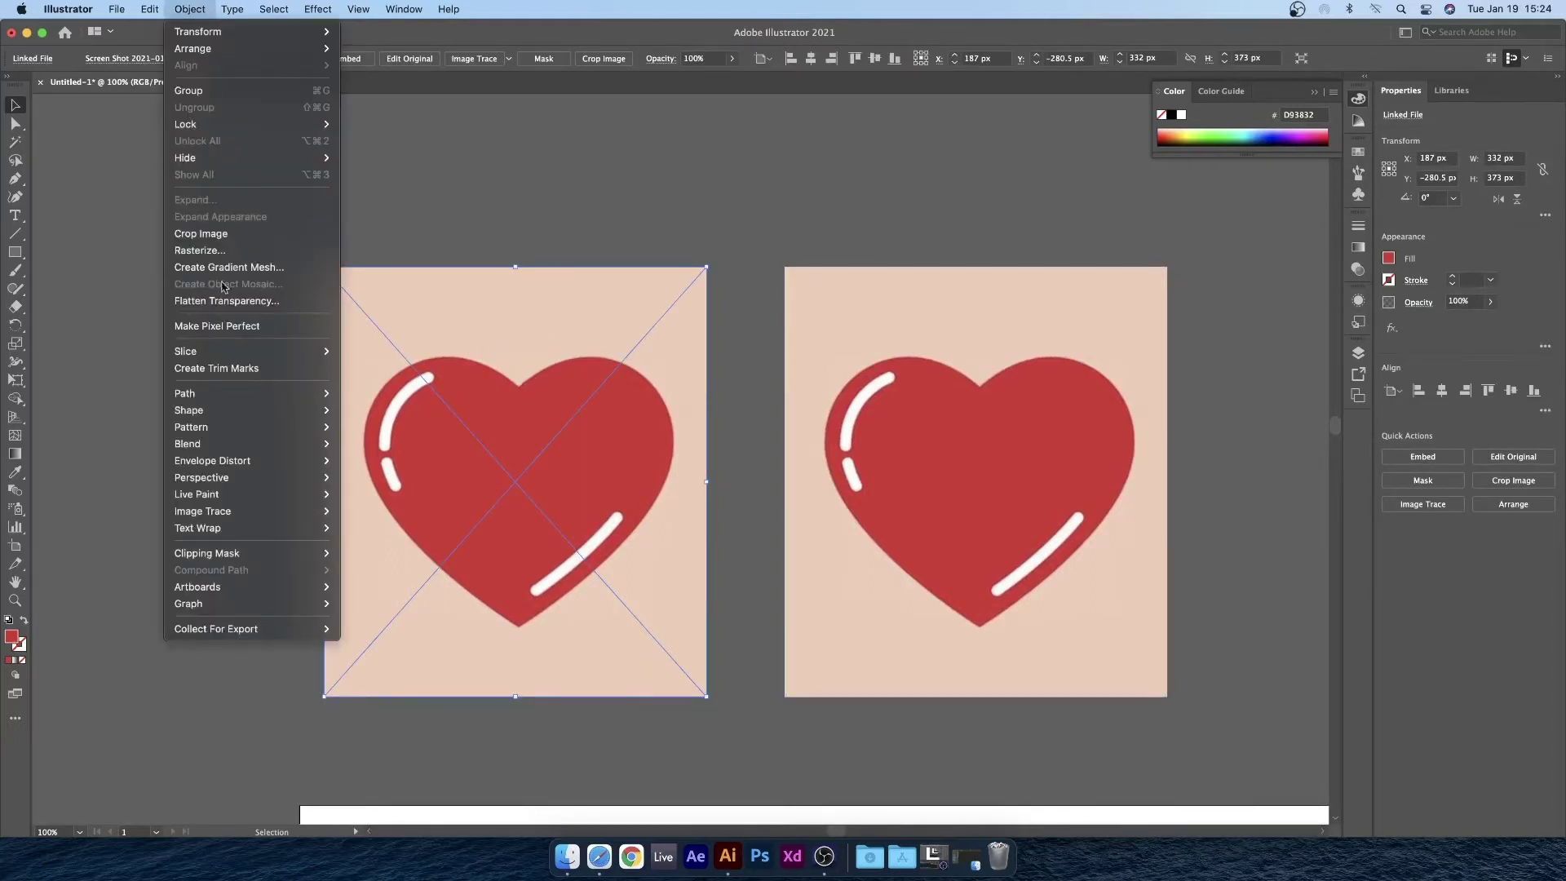
{"action": "mouse_move", "coordinate": [310, 510]}
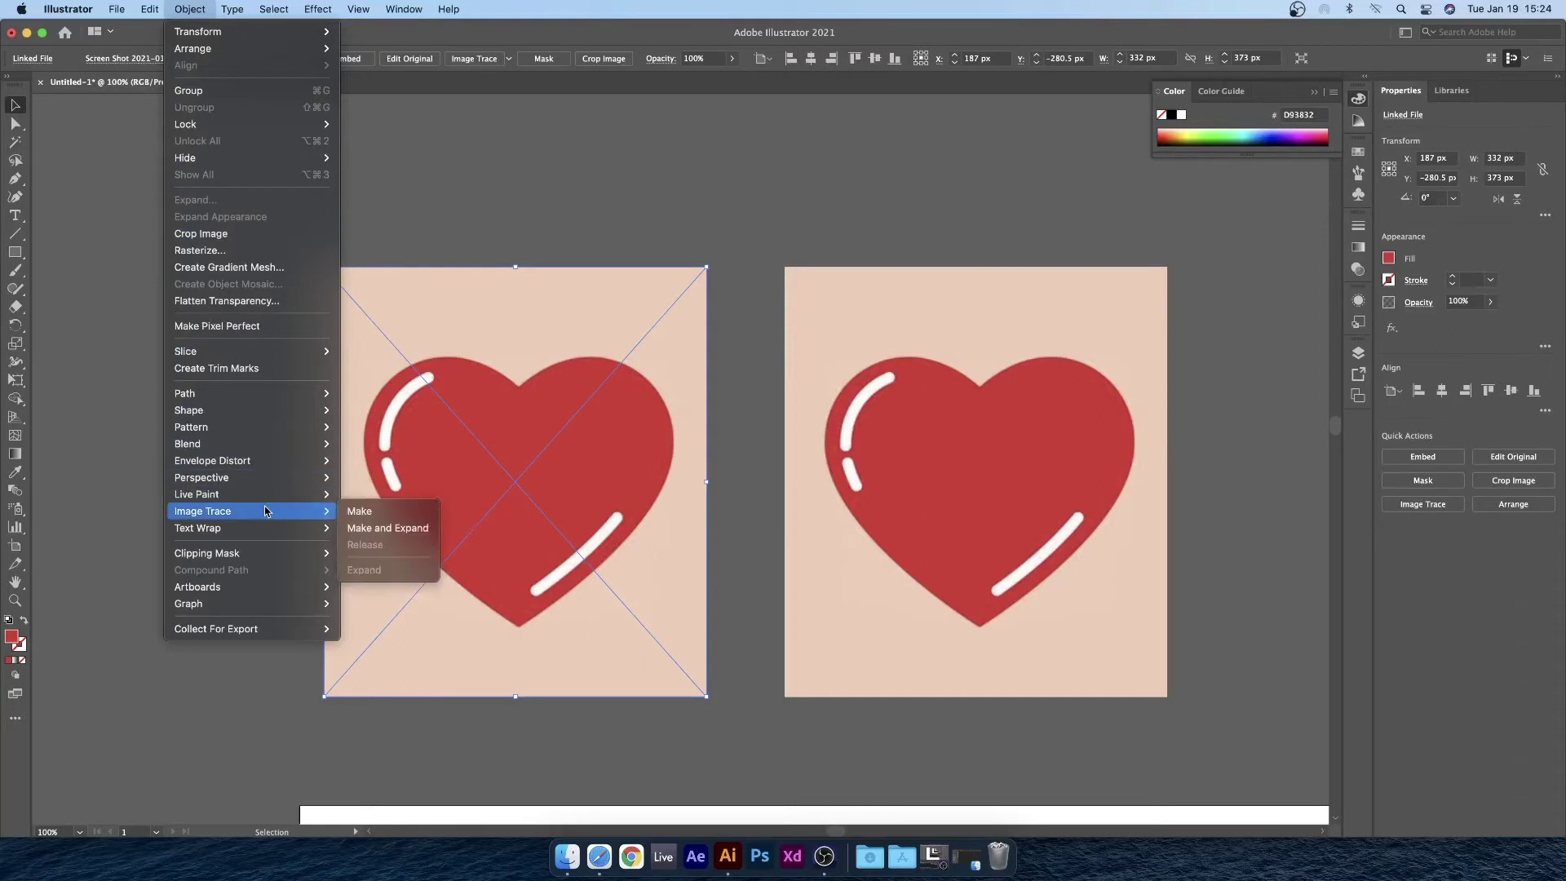
{"action": "left_click", "coordinate": [382, 536]}
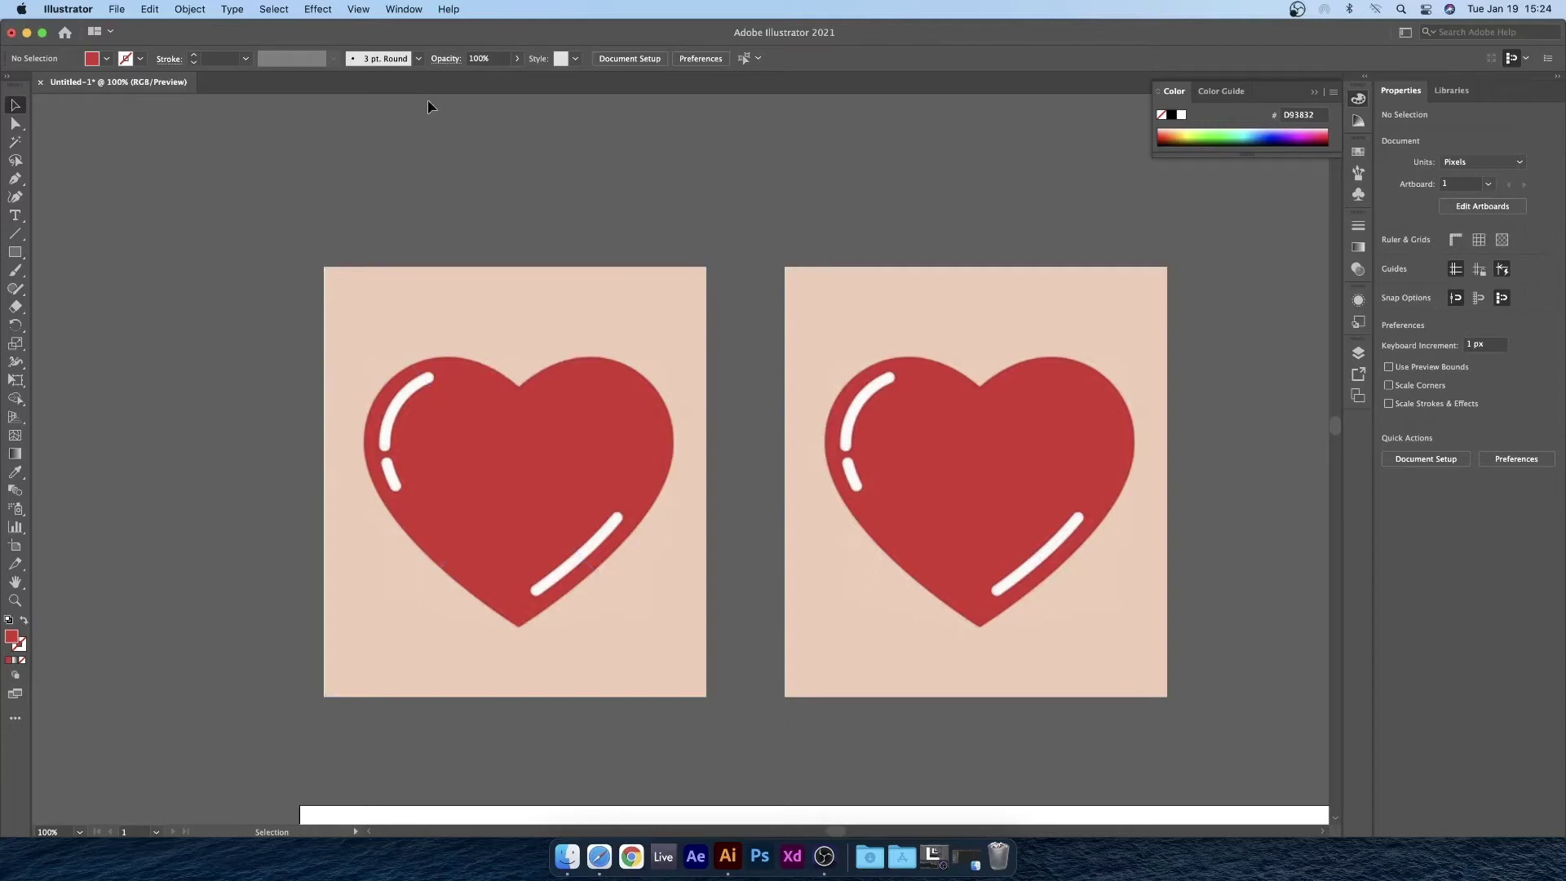
{"action": "left_click", "coordinate": [199, 9]}
{"action": "mouse_move", "coordinate": [277, 512]}
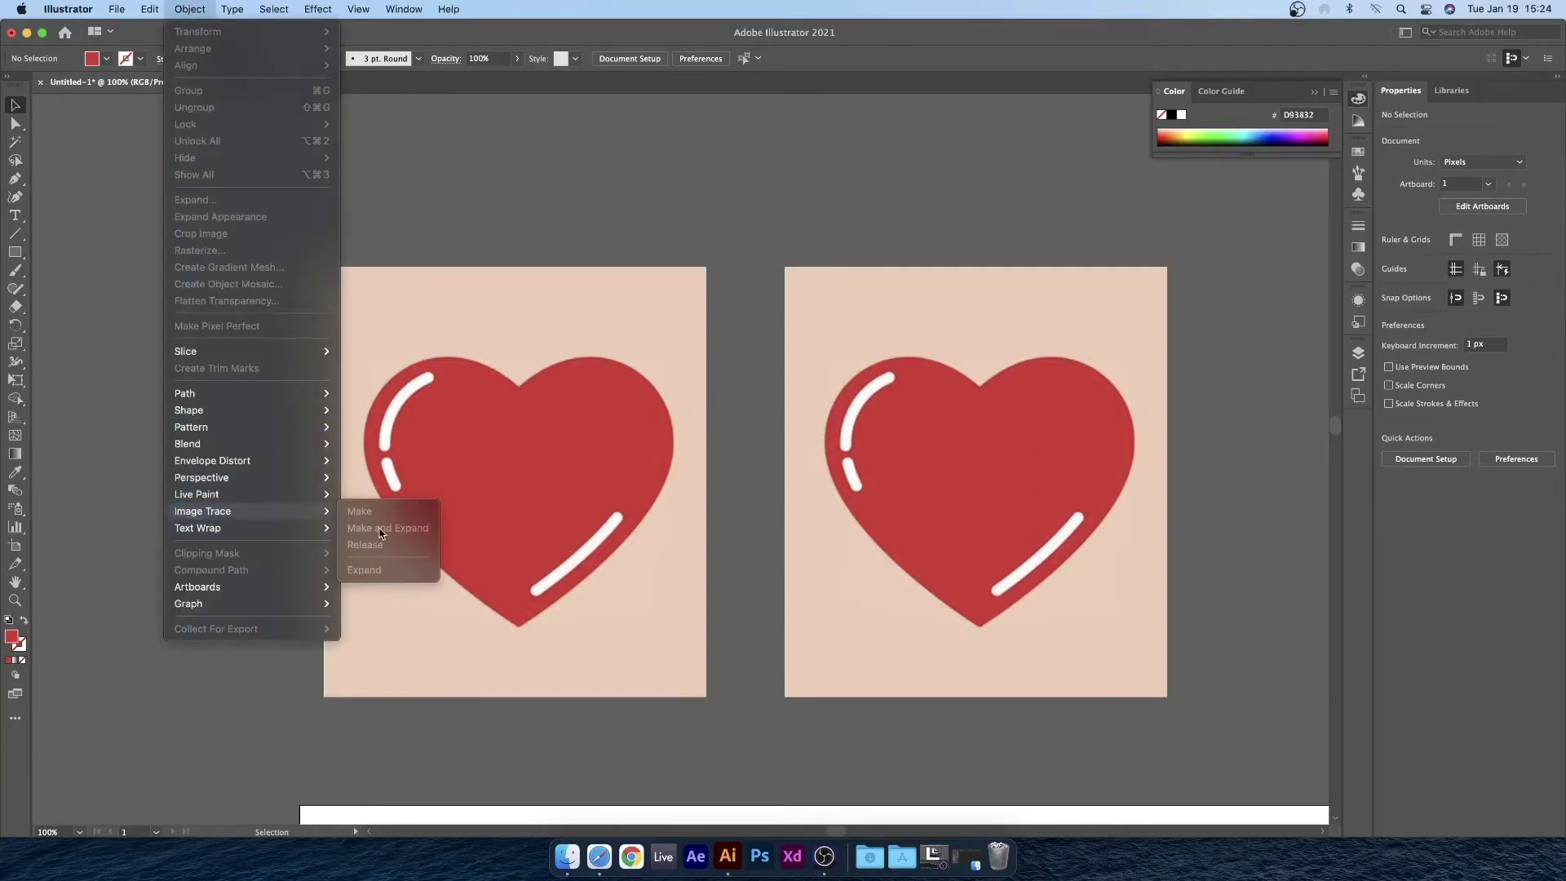
{"action": "left_click", "coordinate": [542, 209]}
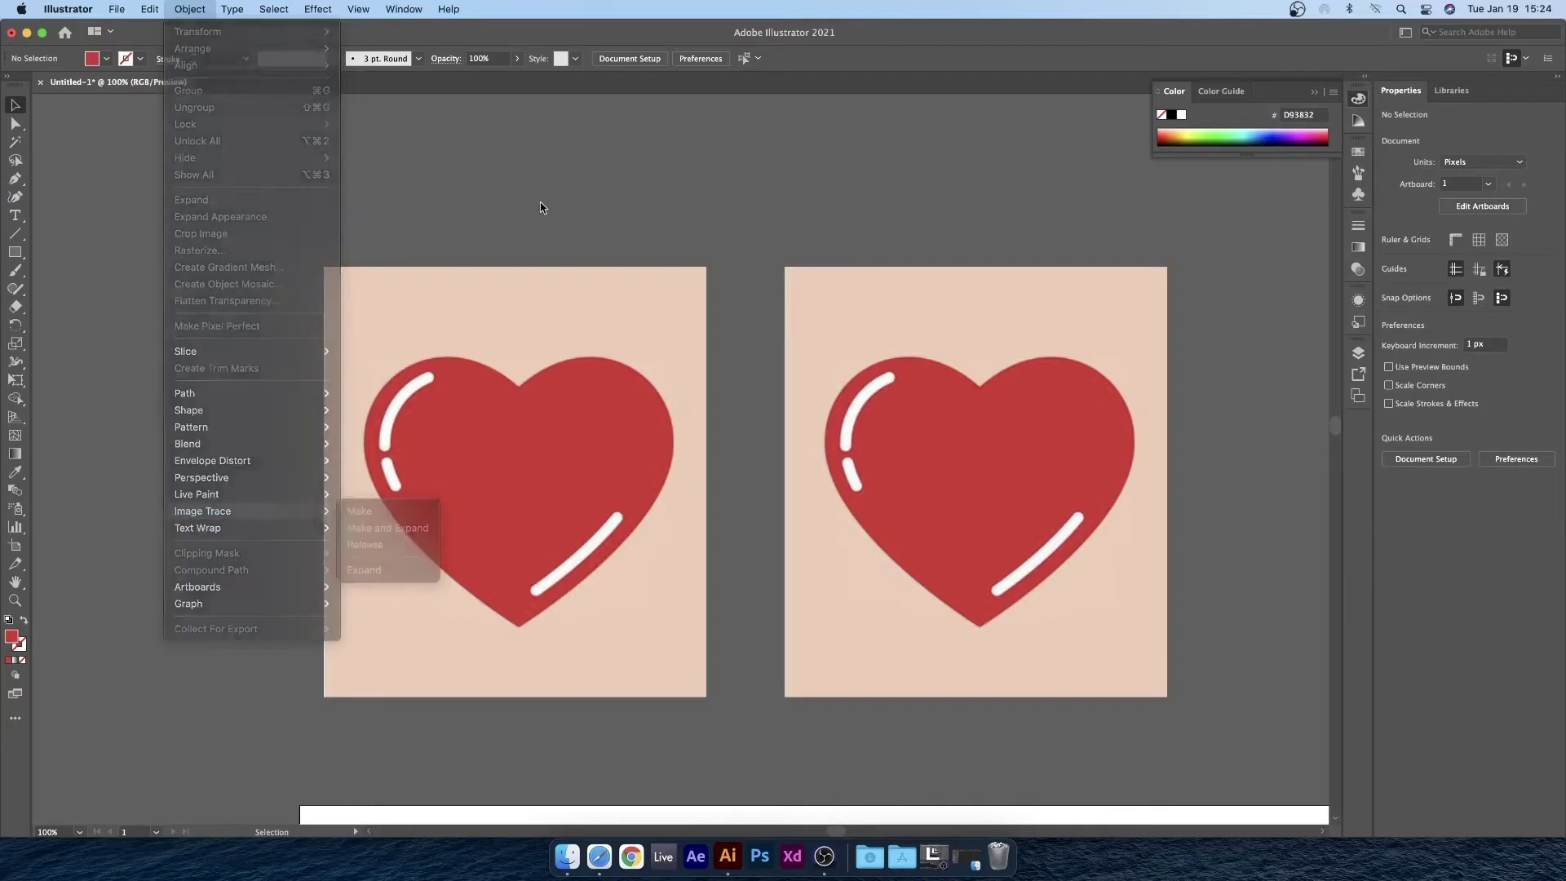
- Convert the left heart image to a tracing with Image Trace's default preset
{"action": "left_click", "coordinate": [558, 341]}
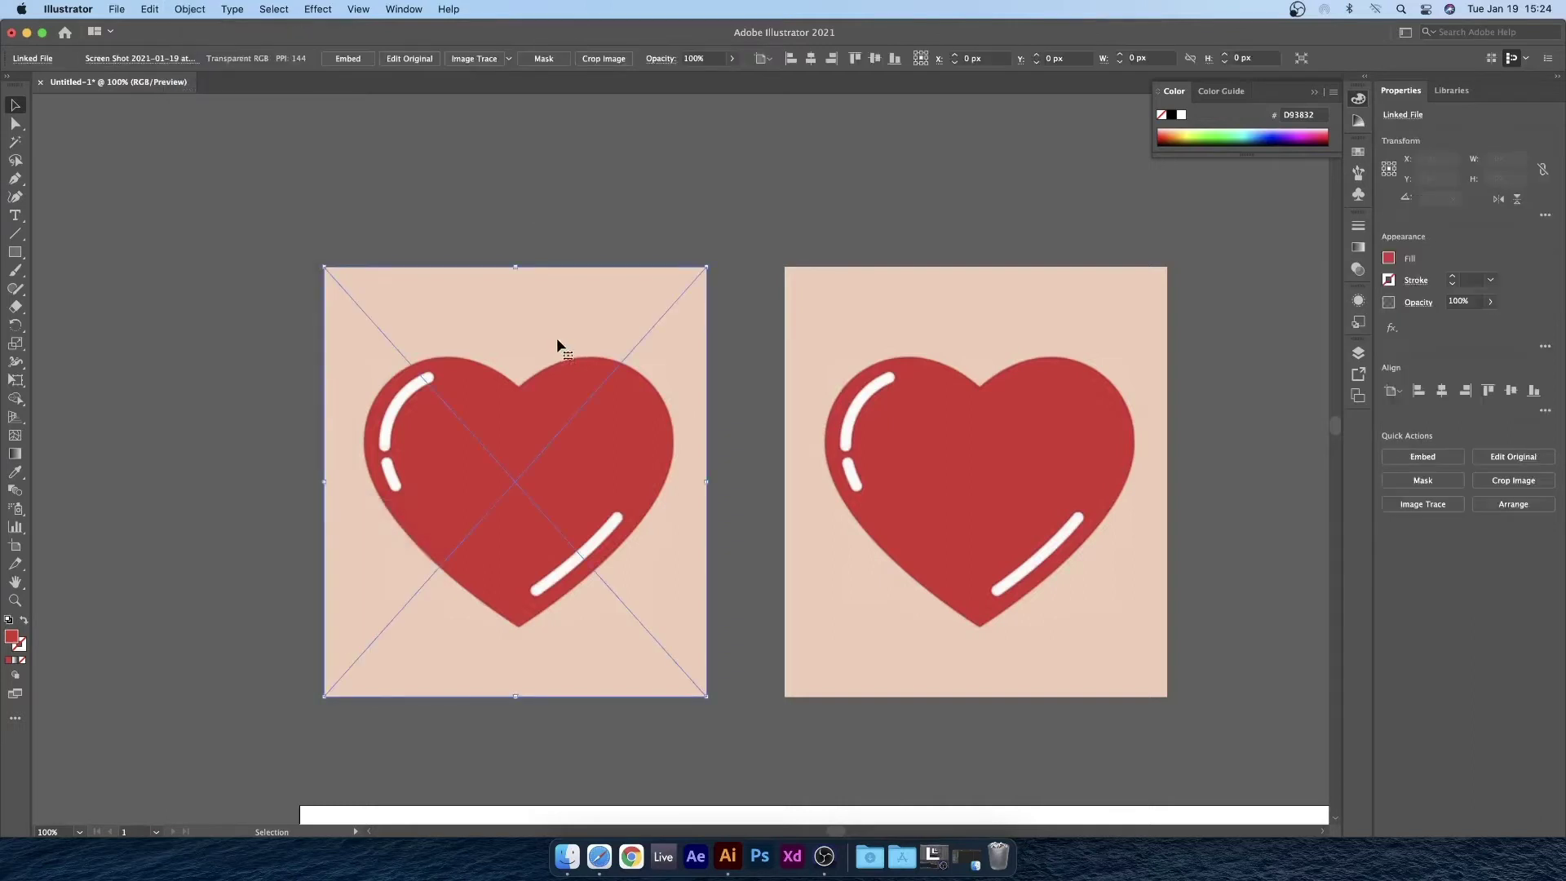
{"action": "left_click", "coordinate": [188, 10]}
{"action": "mouse_move", "coordinate": [286, 512]}
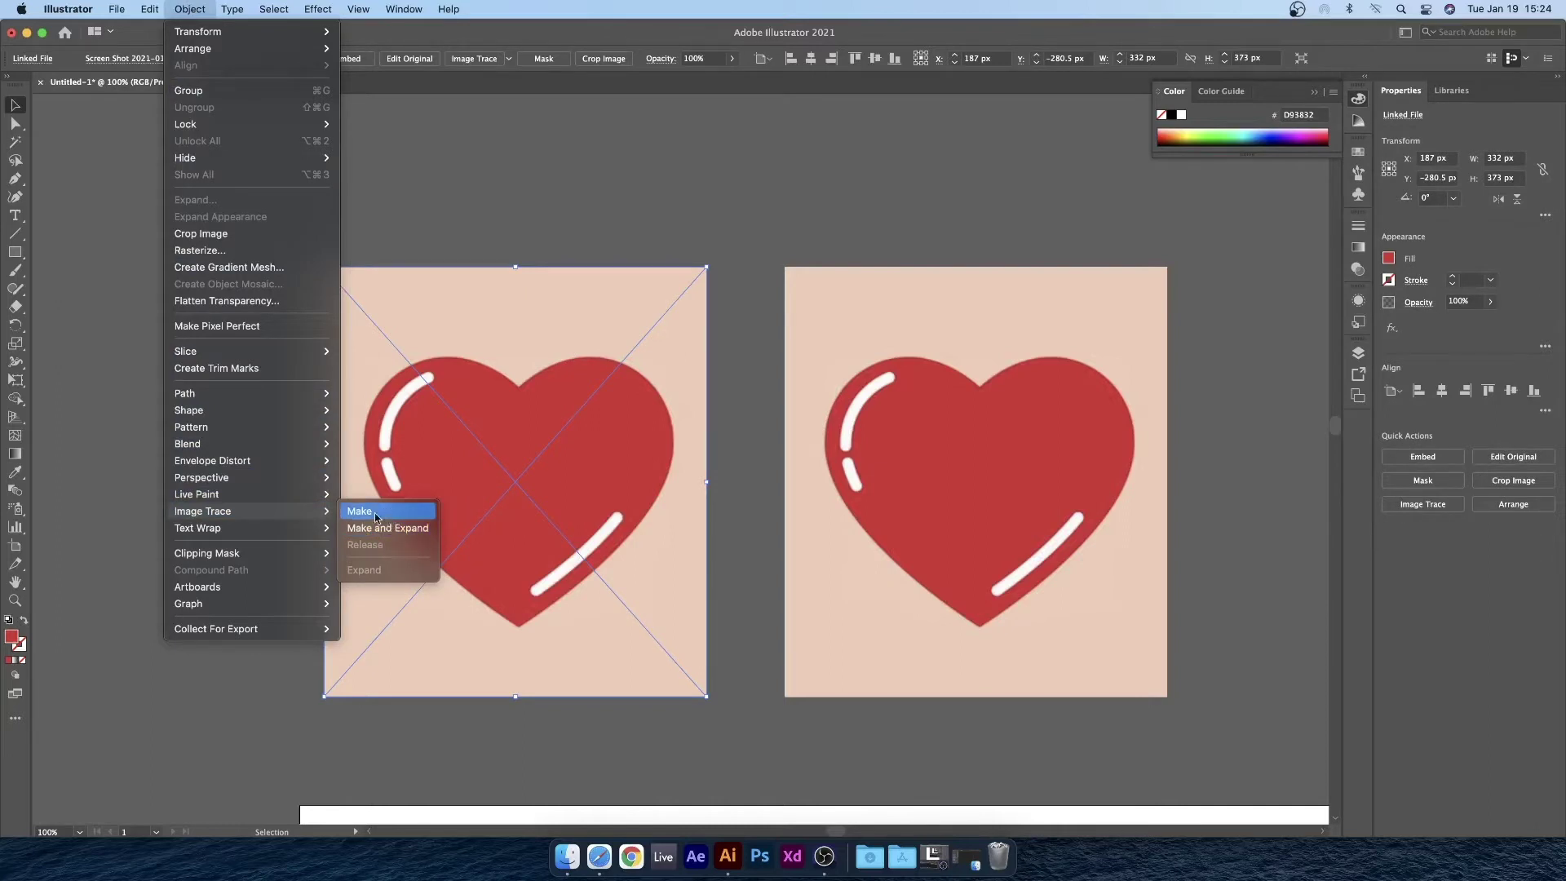
{"action": "left_click", "coordinate": [382, 514]}
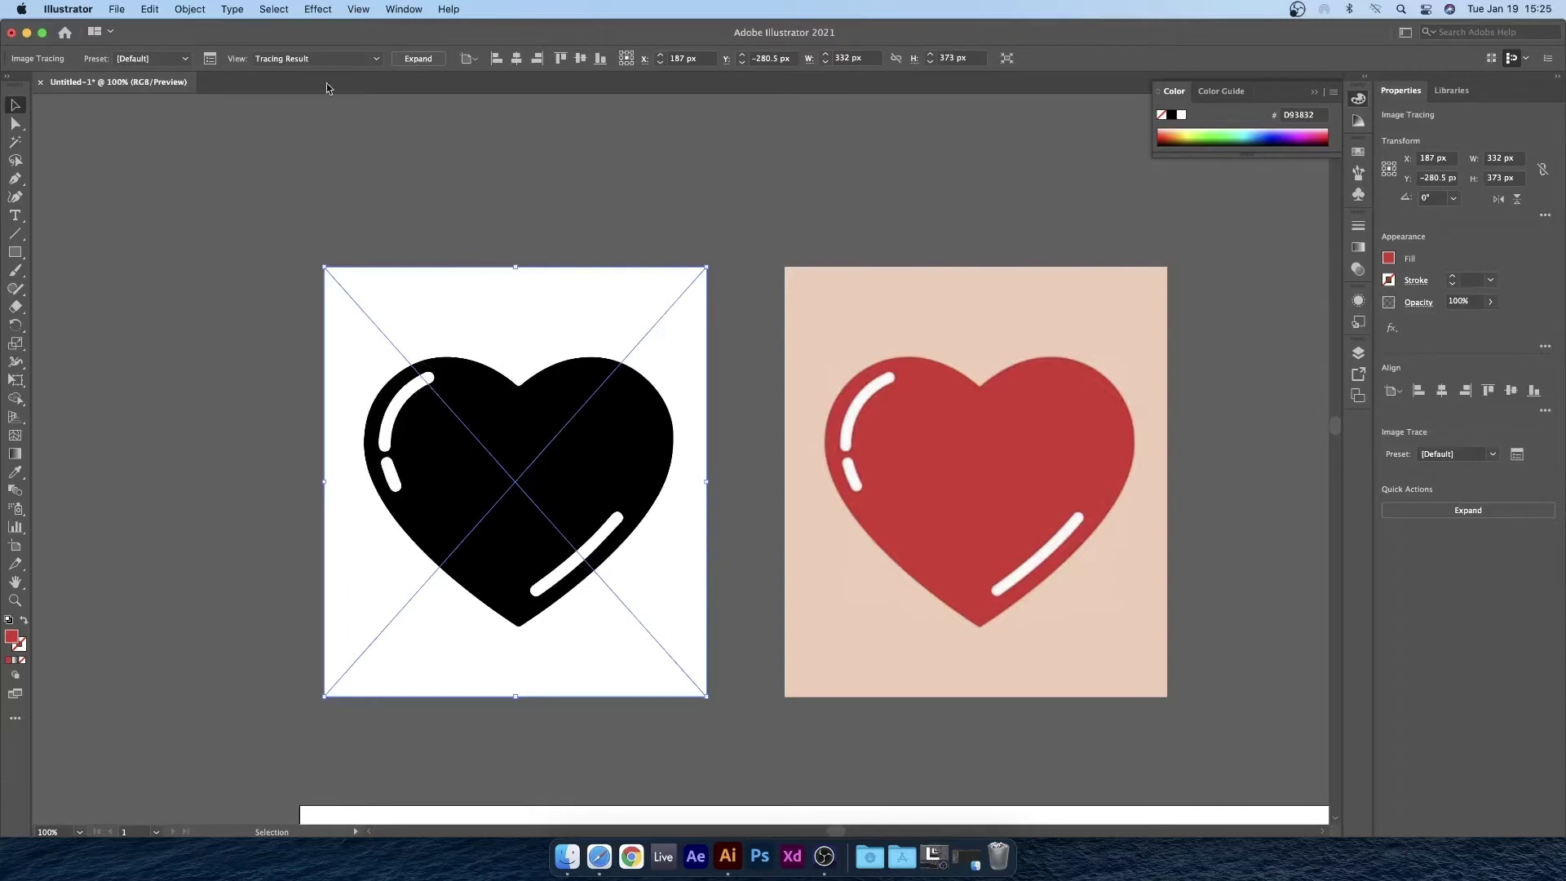
- Expand the heart tracing with Object and Fill enabled, and undo both the expansion and the trace
{"action": "left_click", "coordinate": [196, 8]}
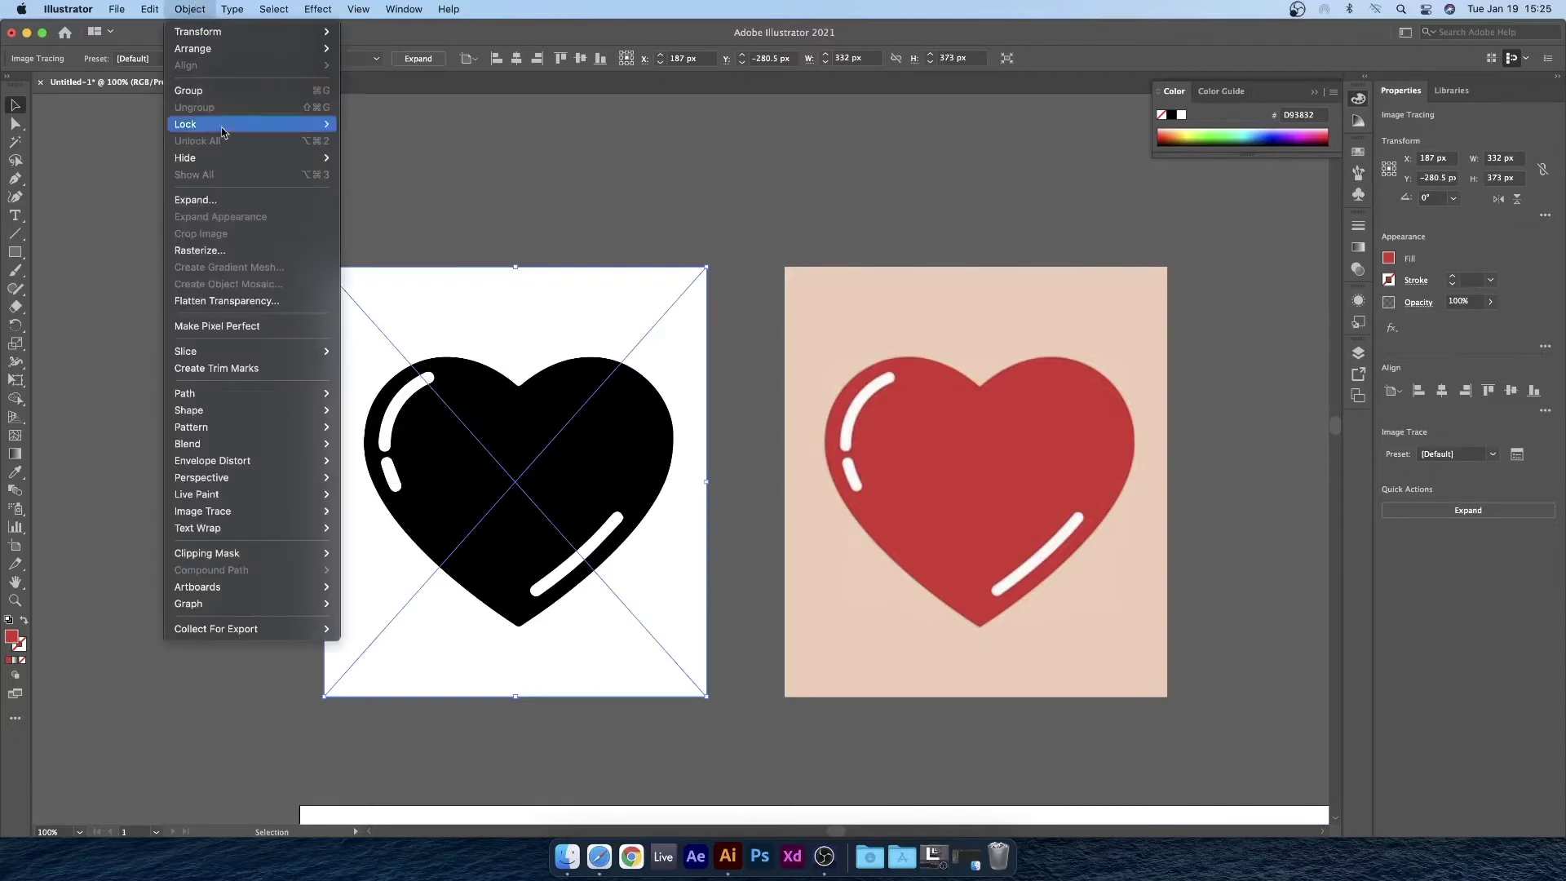
{"action": "left_click", "coordinate": [235, 199]}
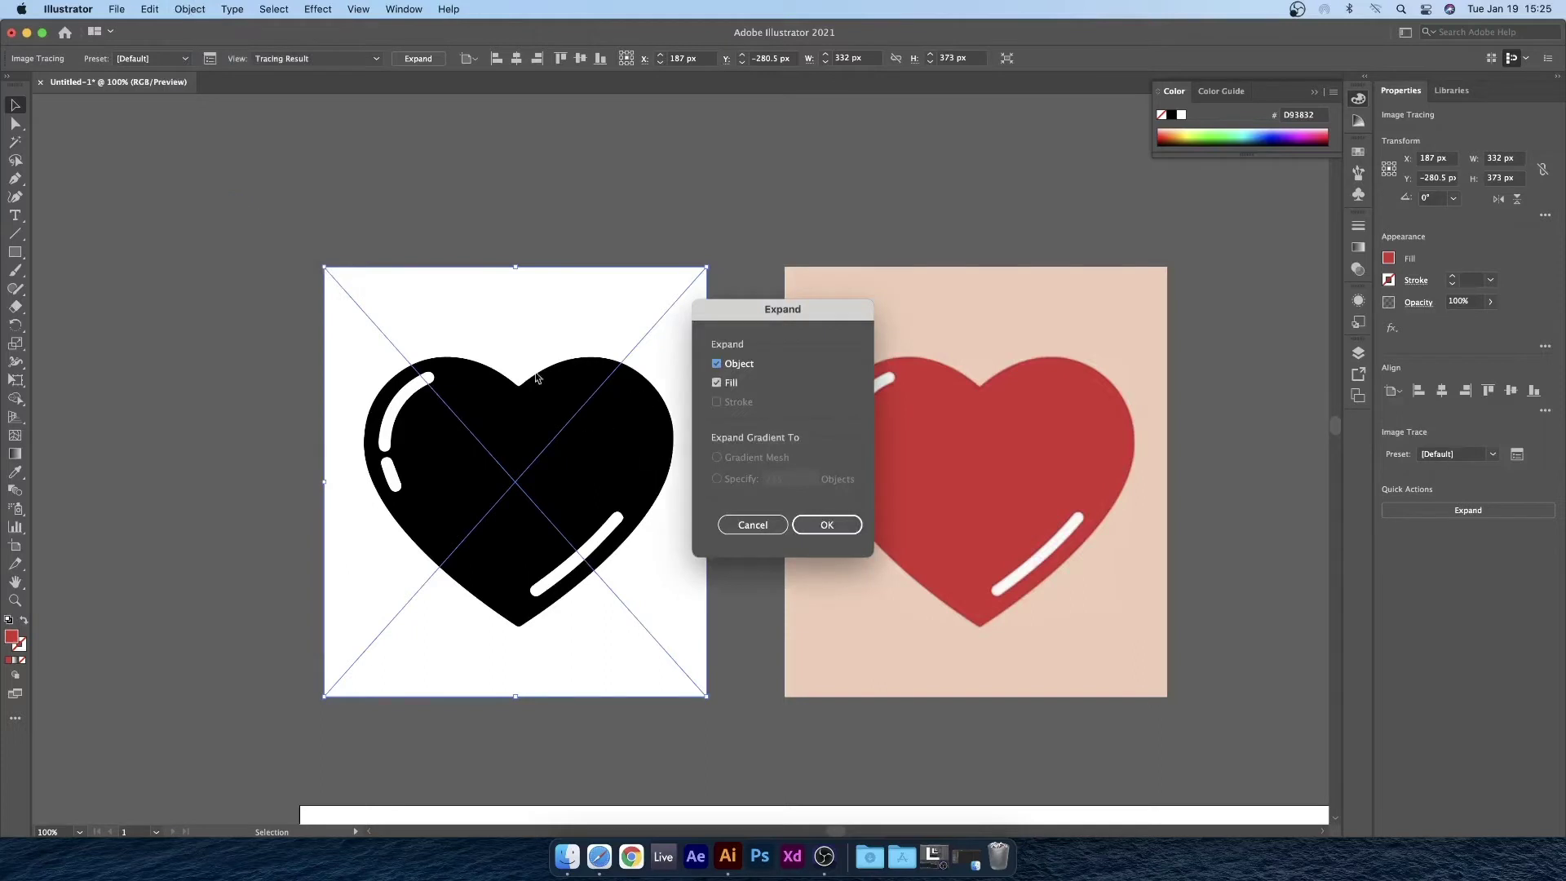
{"action": "left_click", "coordinate": [823, 525]}
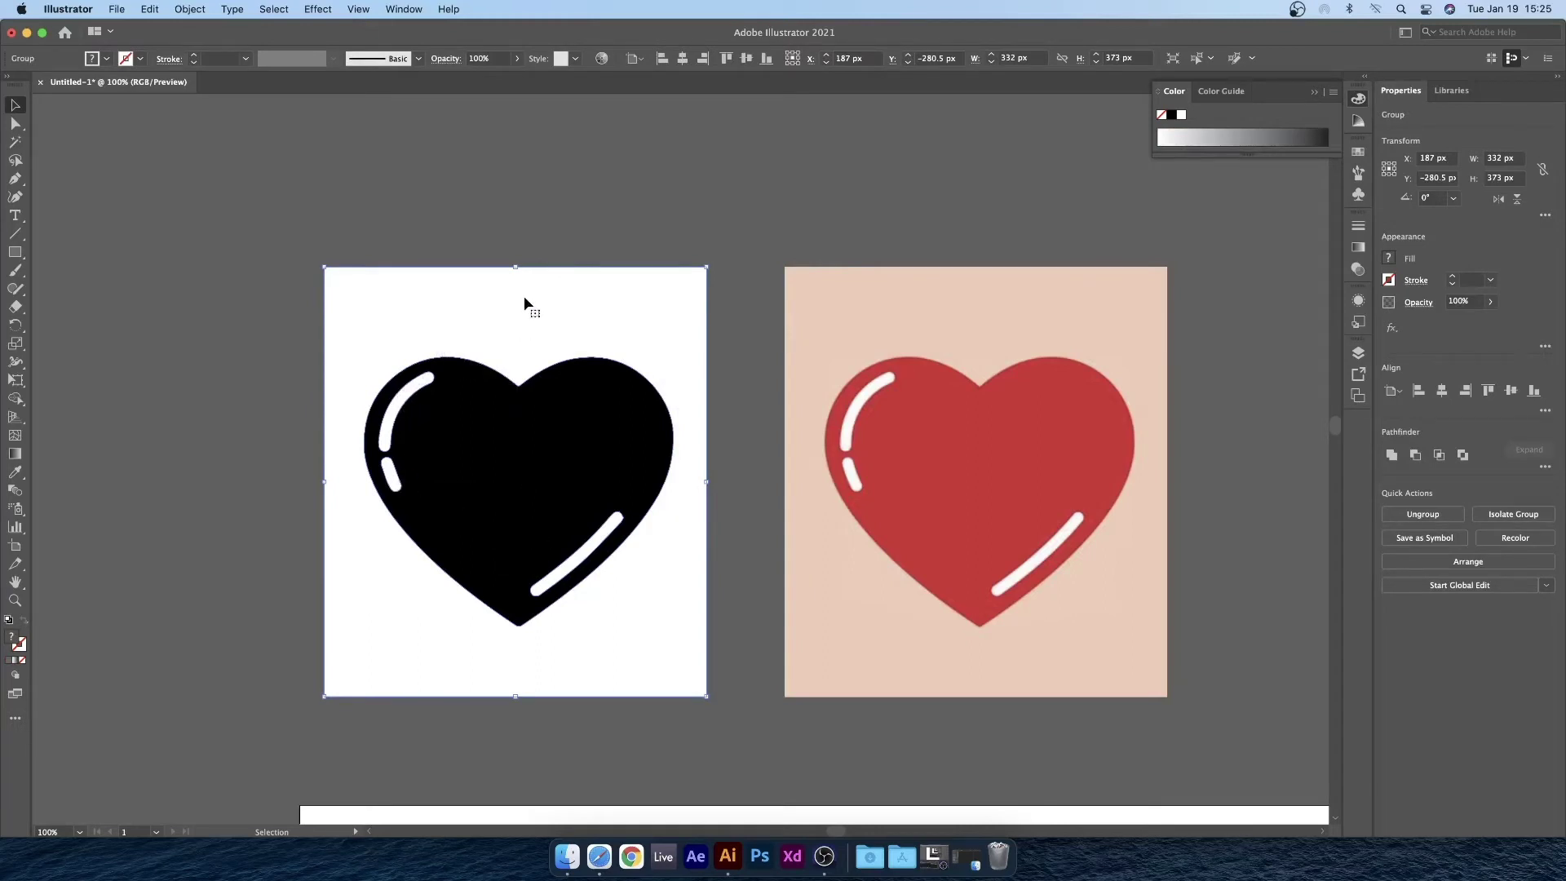
{"action": "key", "text": "super+z"}
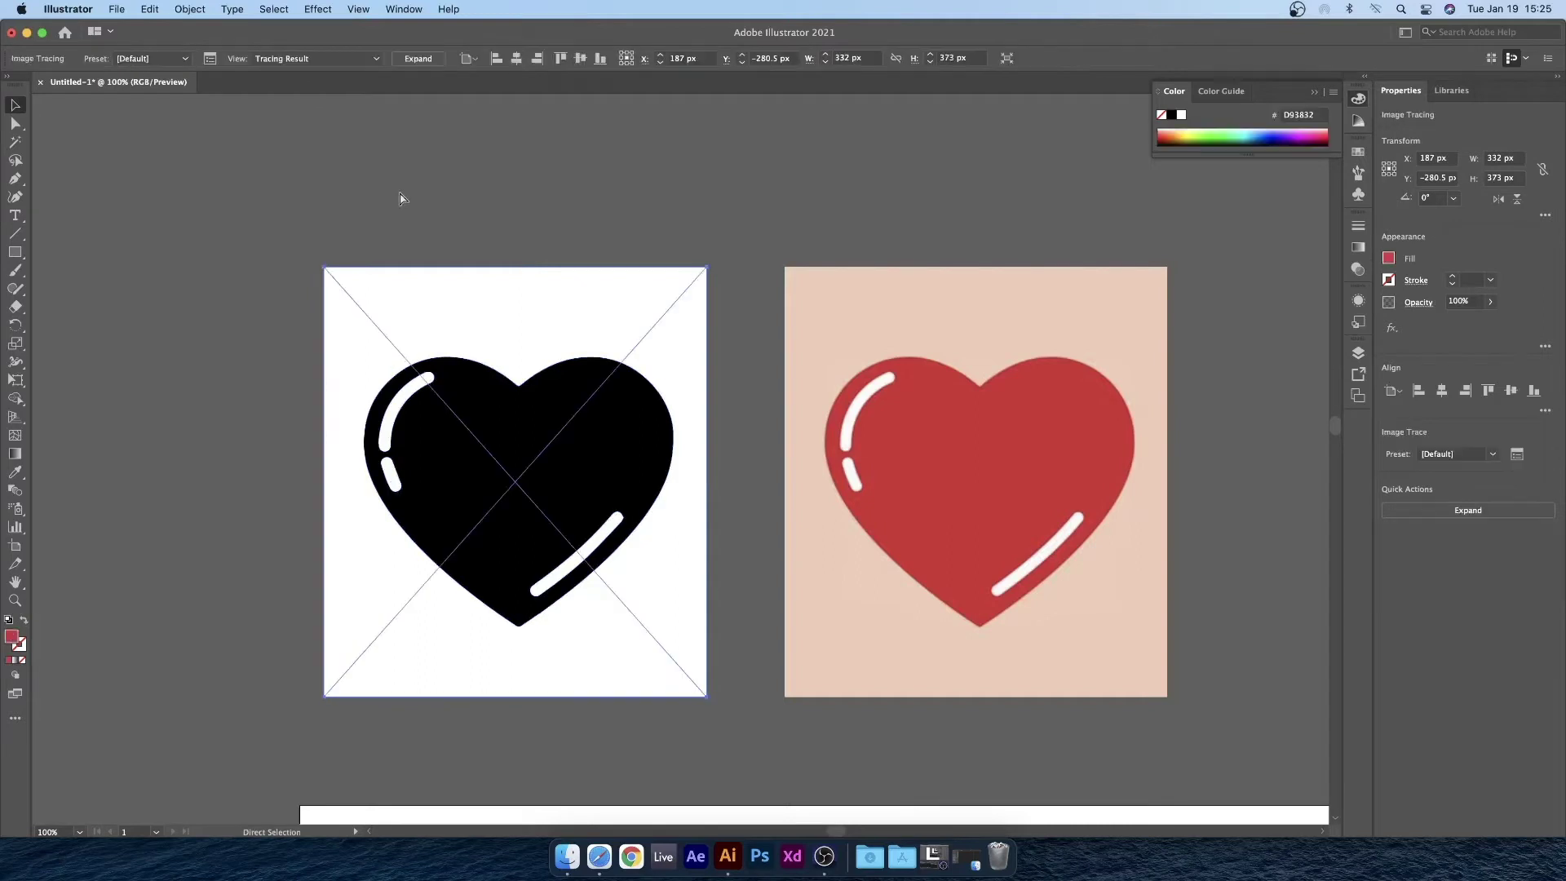
{"action": "key", "text": "super+z"}
- Trace and expand the left heart image in one operation with Image Trace's Make and Expand
{"action": "left_click", "coordinate": [189, 9]}
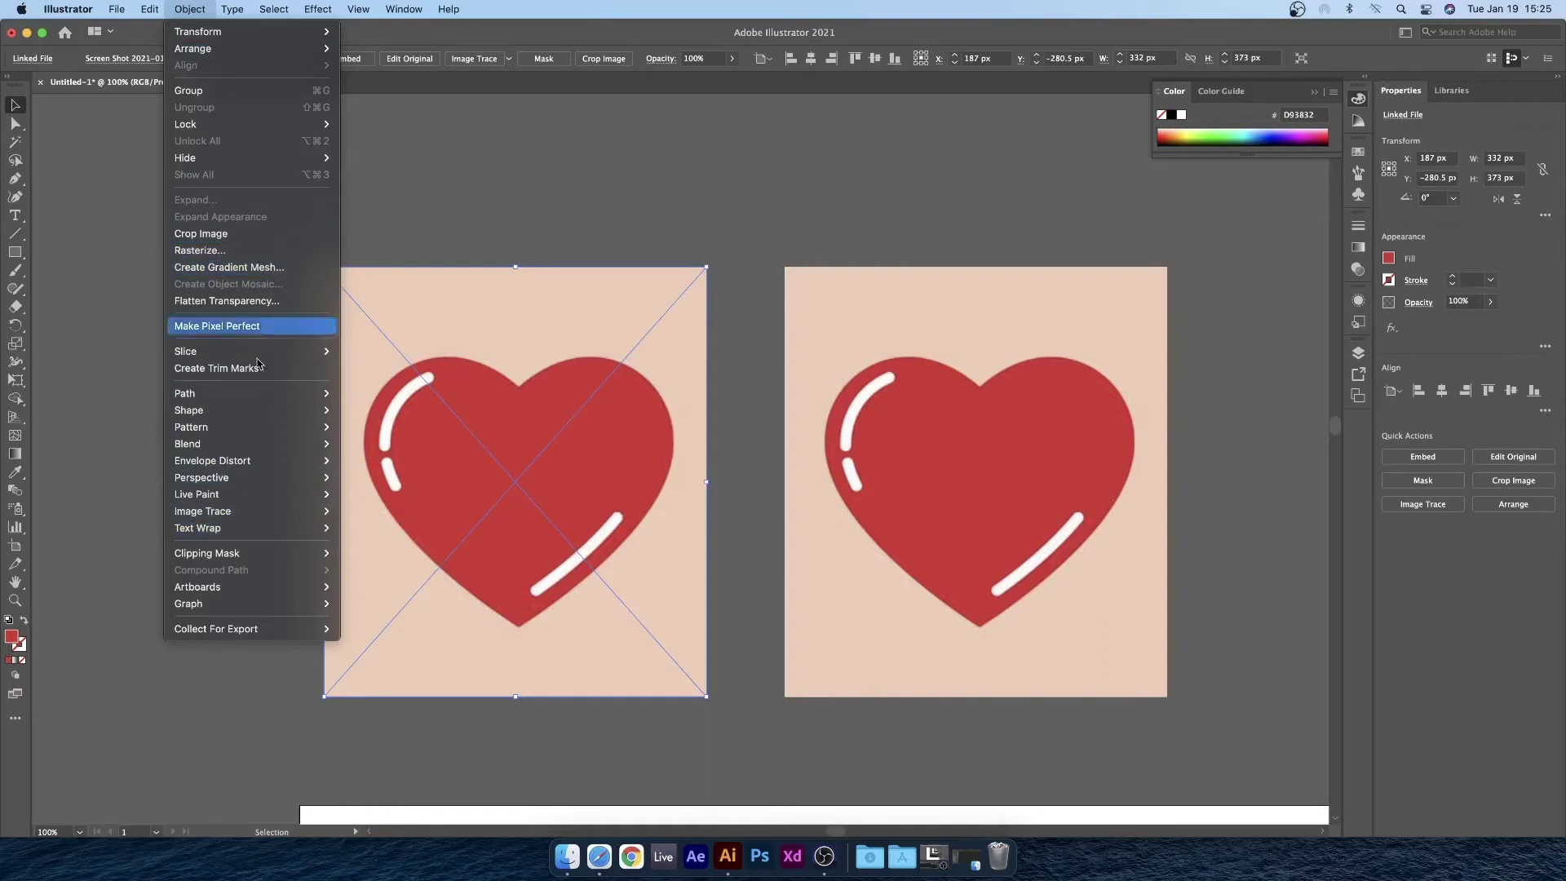
{"action": "left_click", "coordinate": [376, 528]}
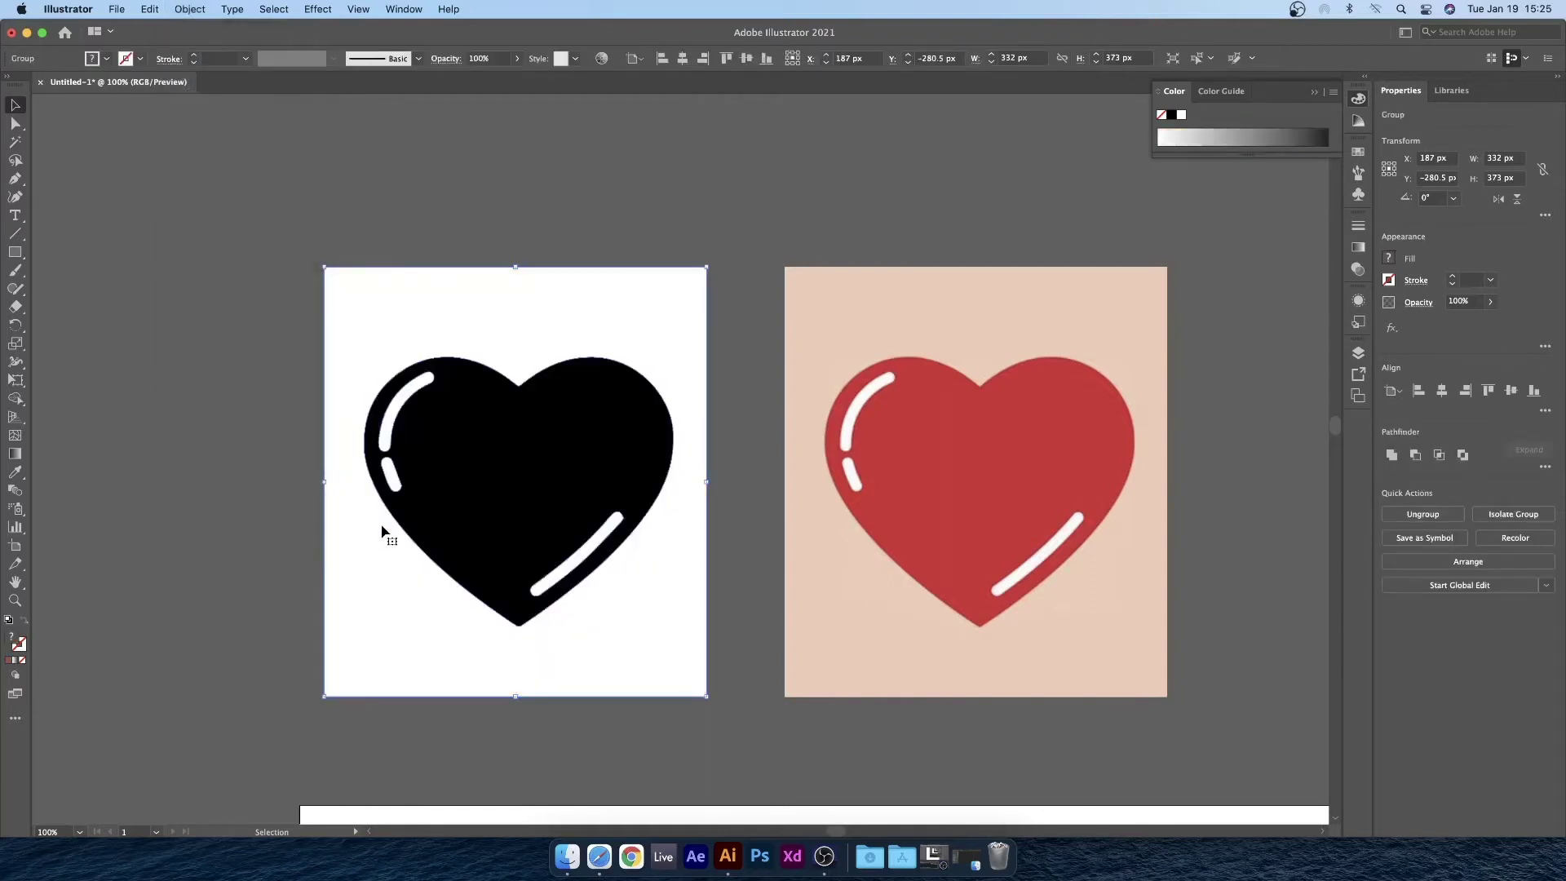
{"action": "left_click", "coordinate": [712, 193]}
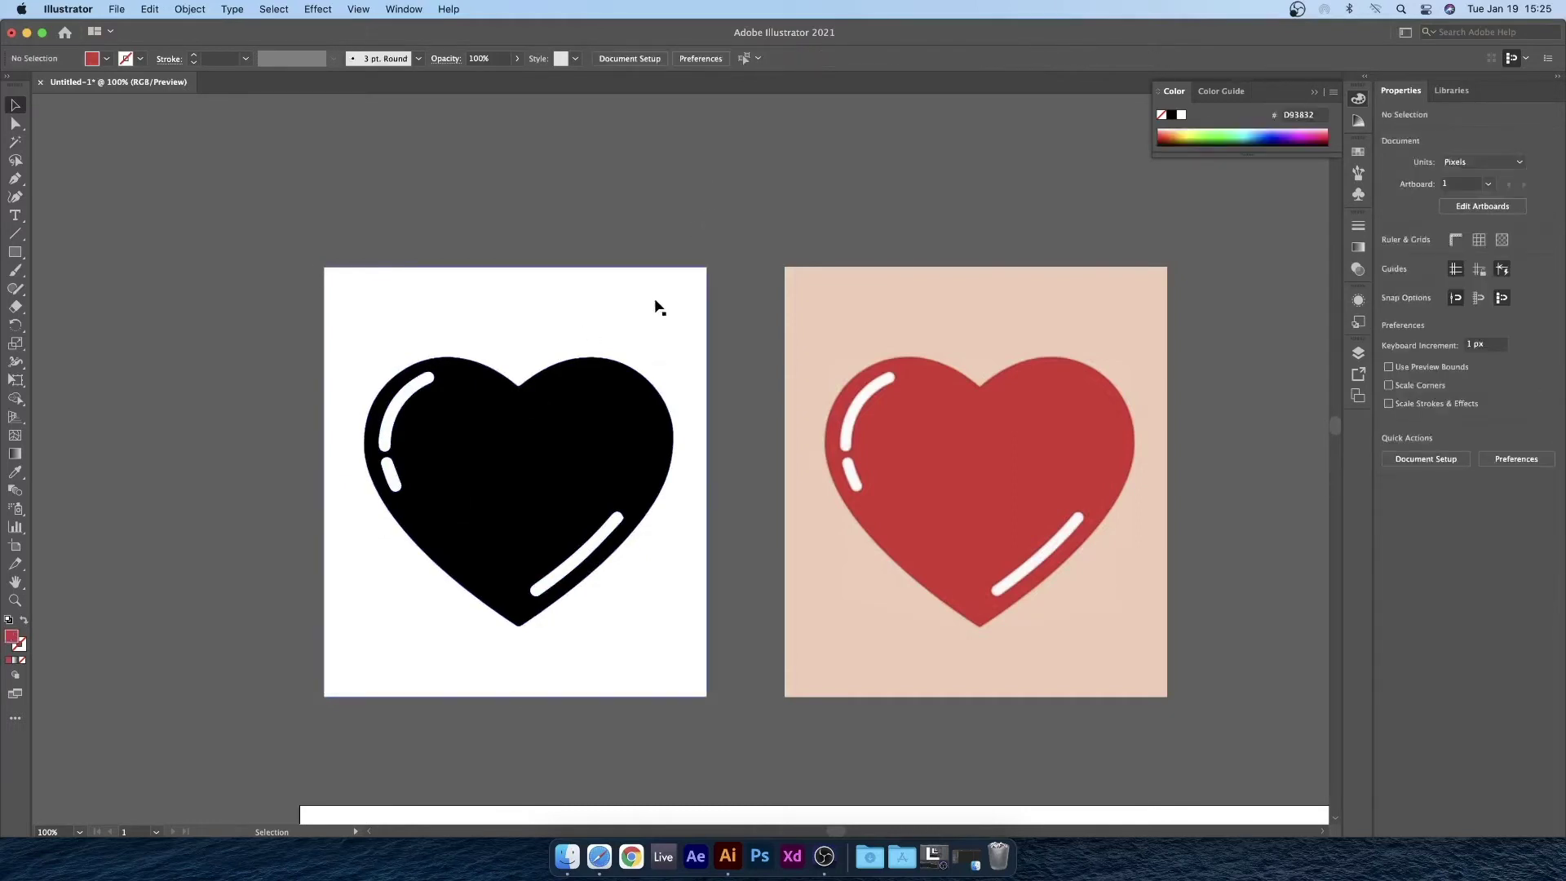
- Move the expanded heart group slightly toward the reference image, to about X 224 px and Y -276.5 px, and ungroup it
{"action": "left_click", "coordinate": [654, 299]}
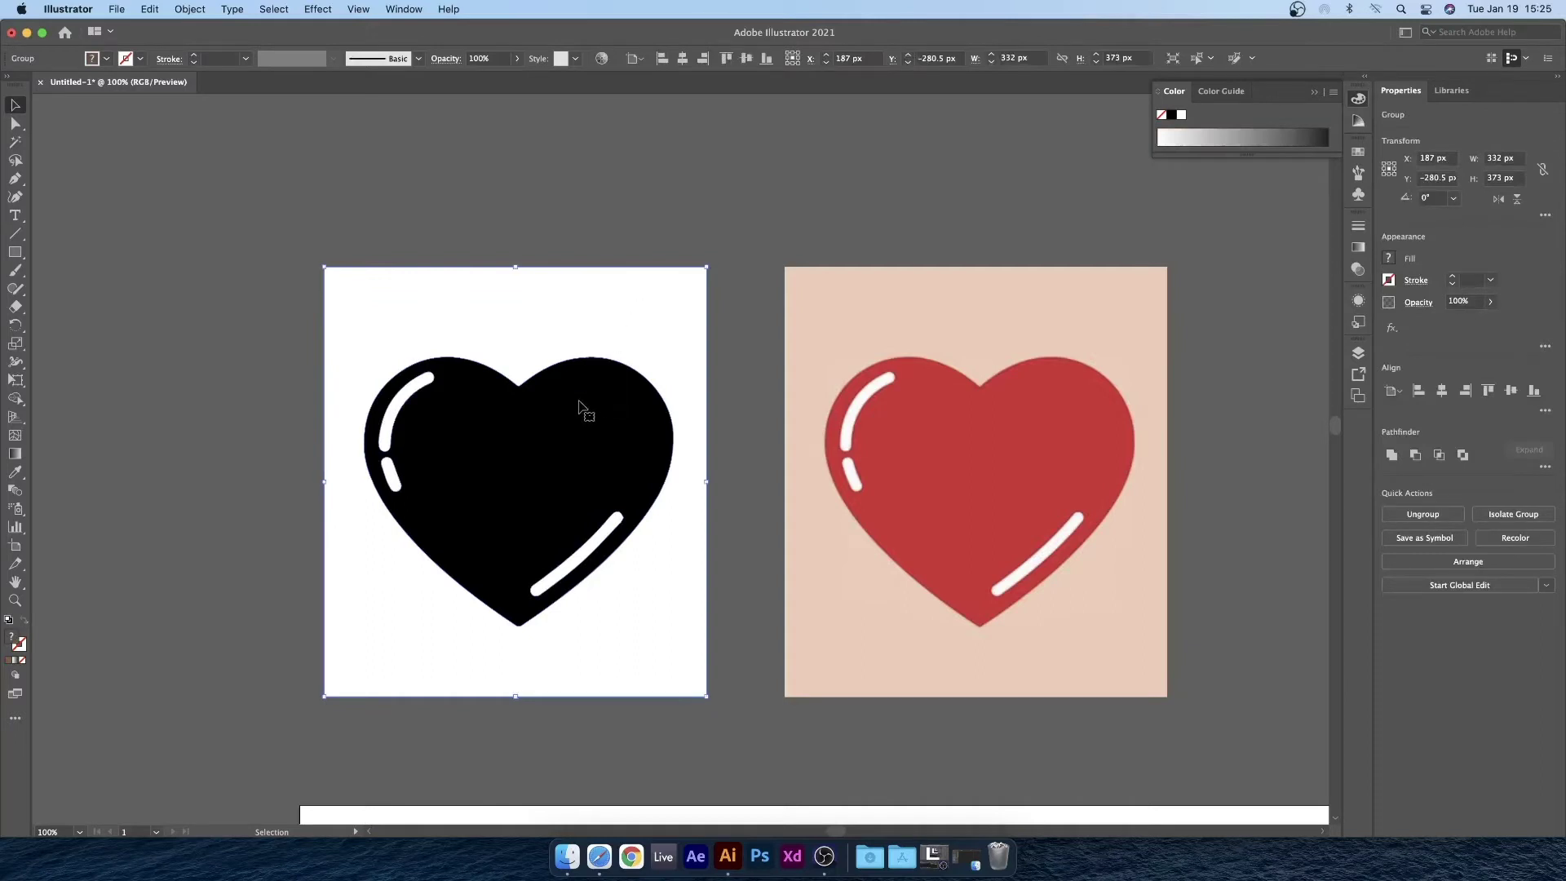
{"action": "left_click_drag", "start_coordinate": [579, 401], "coordinate": [611, 405]}
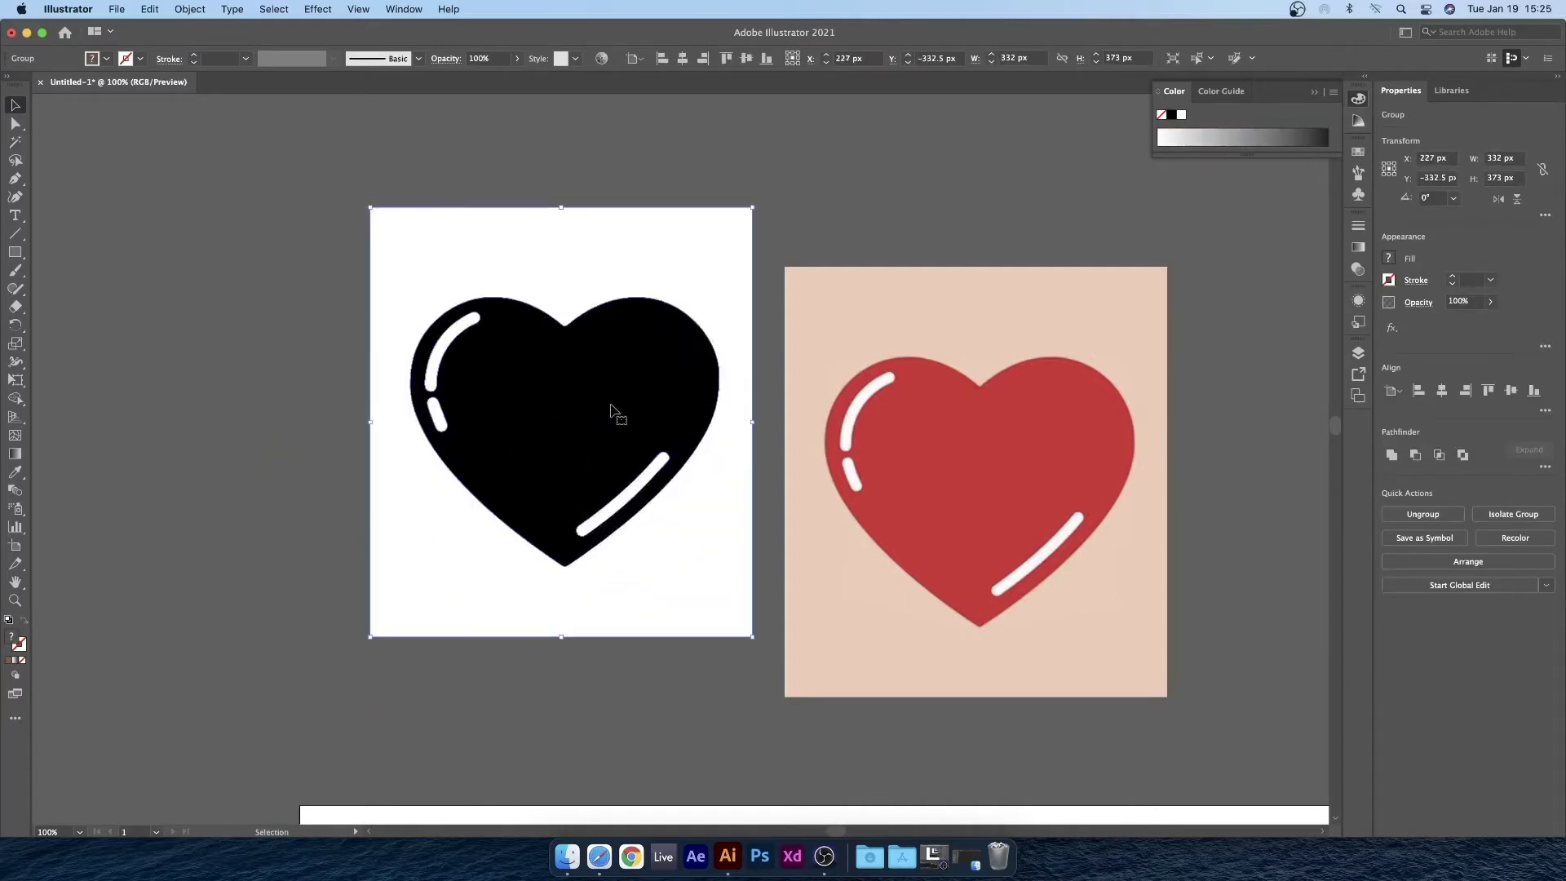
{"action": "key", "text": "super+z"}
{"action": "left_click_drag", "start_coordinate": [550, 360], "coordinate": [639, 395]}
{"action": "right_click", "coordinate": [637, 397]}
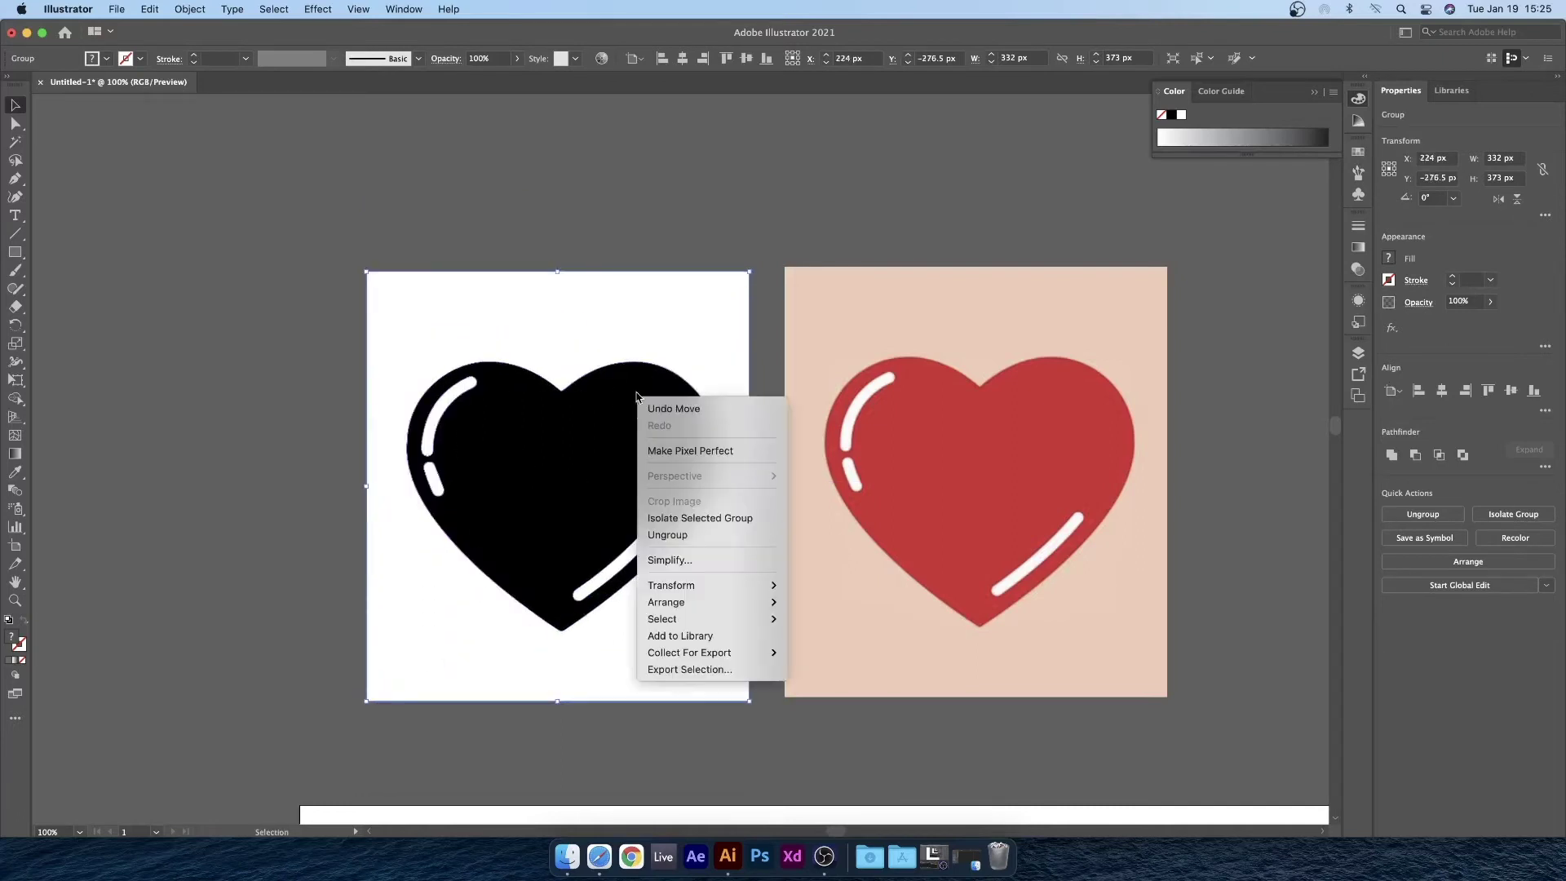
{"action": "left_click", "coordinate": [698, 534]}
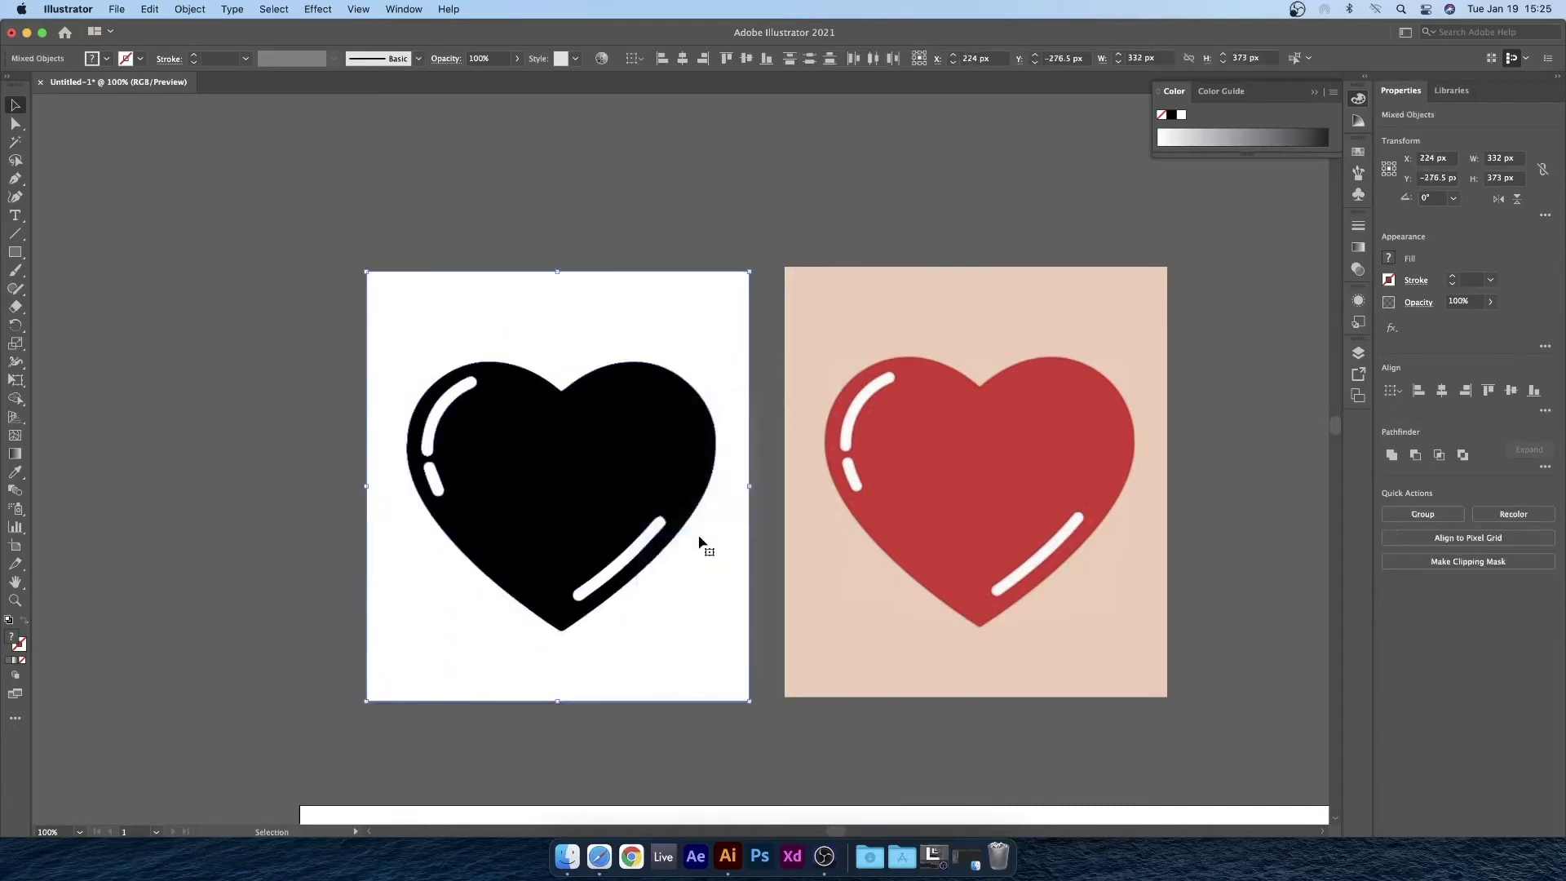
- Try moving the white background and the black heart separately, undoing each move
{"action": "left_click", "coordinate": [591, 297]}
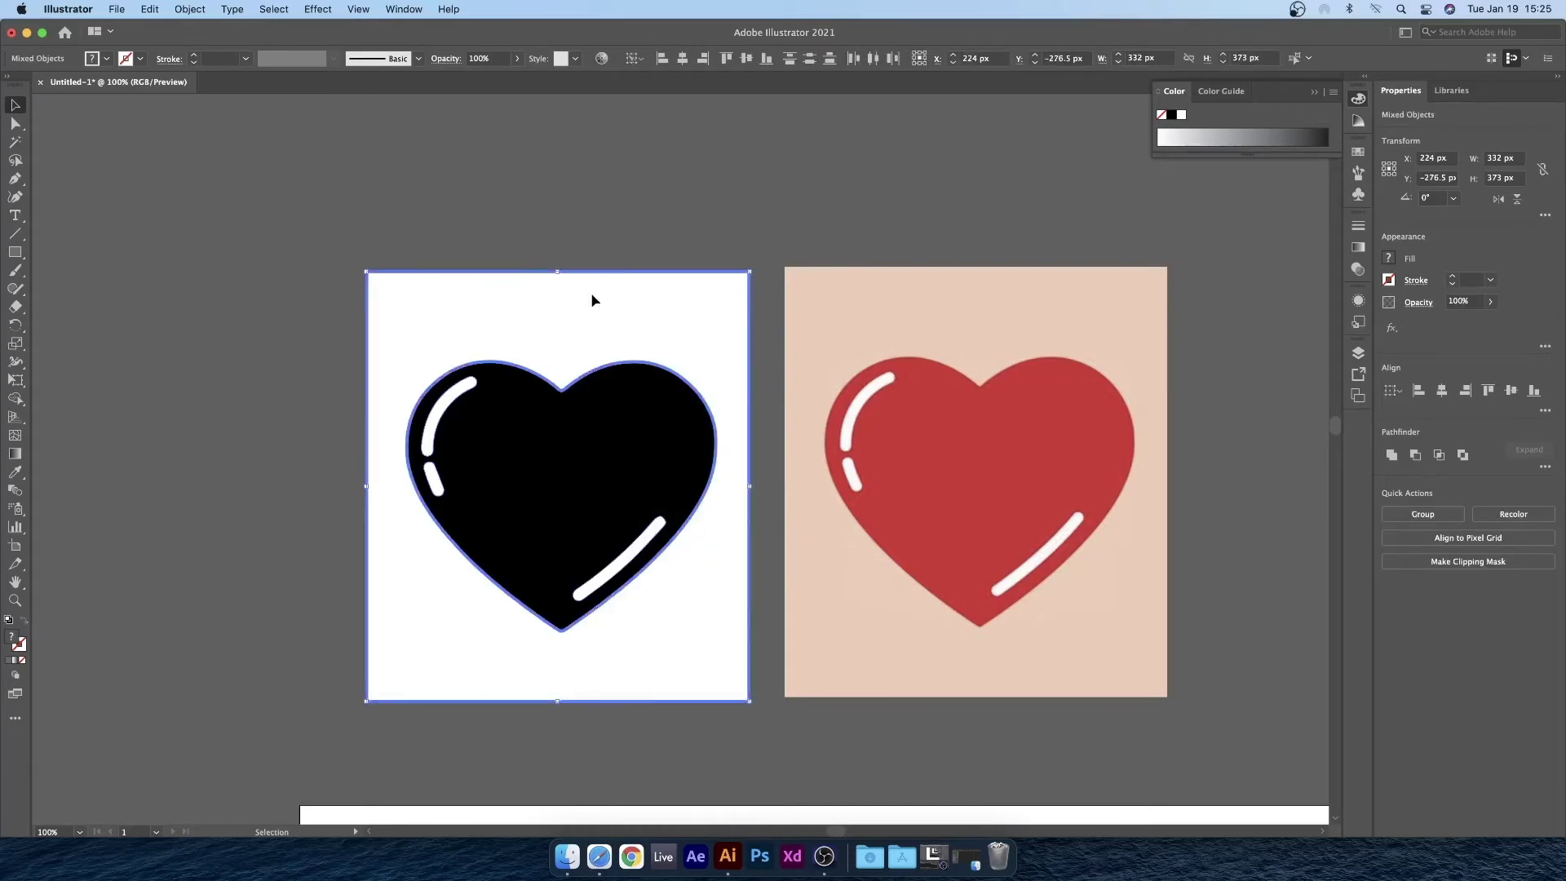
{"action": "left_click", "coordinate": [623, 237]}
{"action": "left_click_drag", "start_coordinate": [618, 316], "coordinate": [511, 227]}
{"action": "key", "text": "cmd+z"}
{"action": "left_click_drag", "start_coordinate": [580, 477], "coordinate": [394, 367]}
{"action": "key", "text": "cmd+z"}
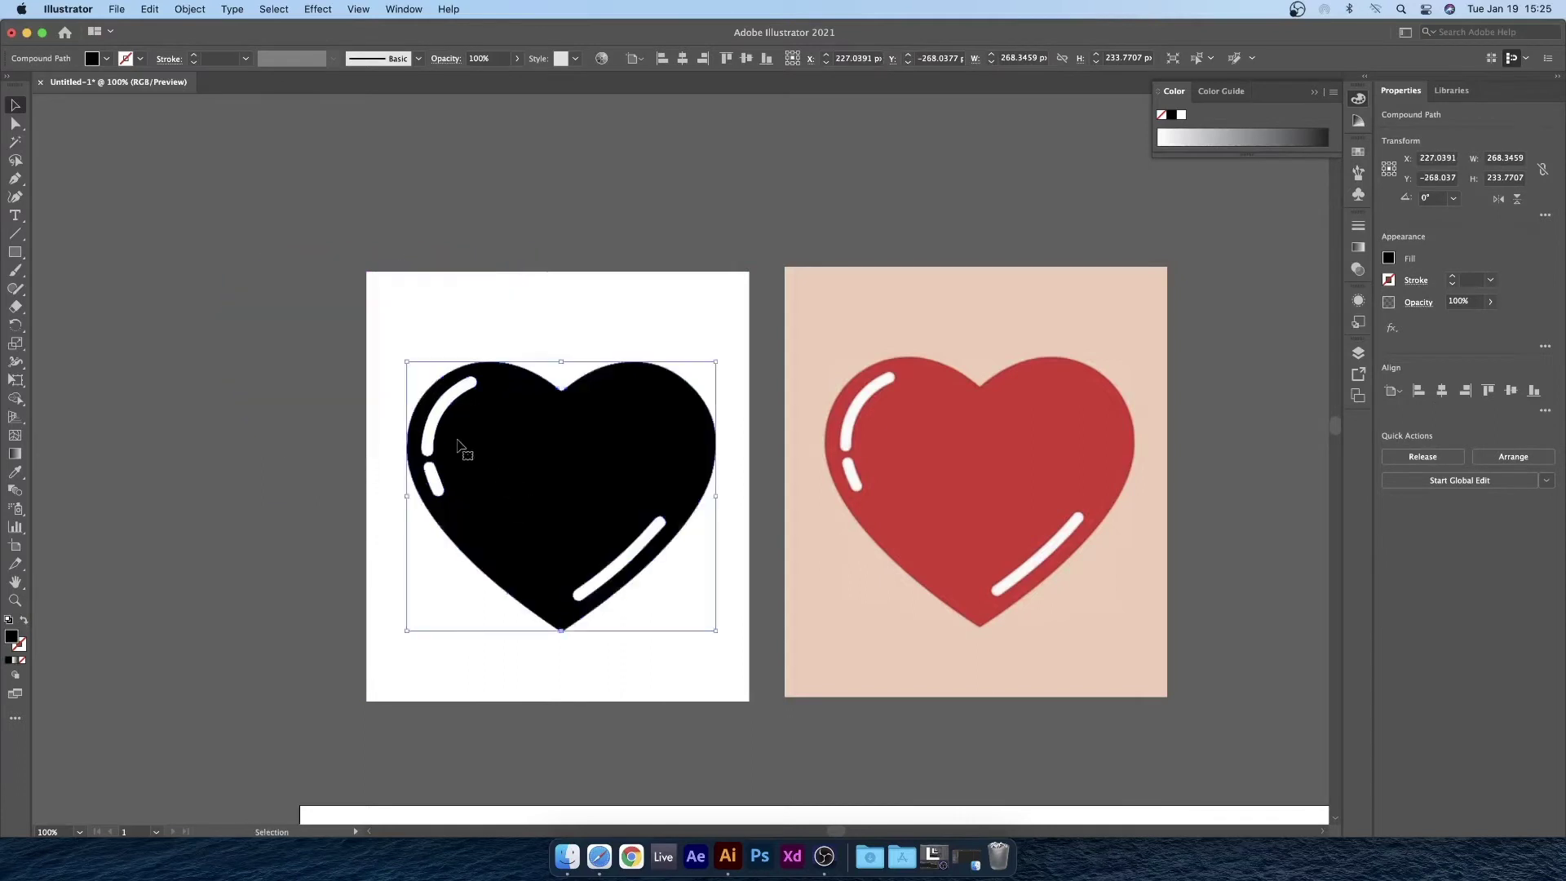
- Select the two upper-left highlights of the black heart one after the other to check that they are separate shapes
{"action": "left_click", "coordinate": [391, 279]}
{"action": "left_click", "coordinate": [447, 401]}
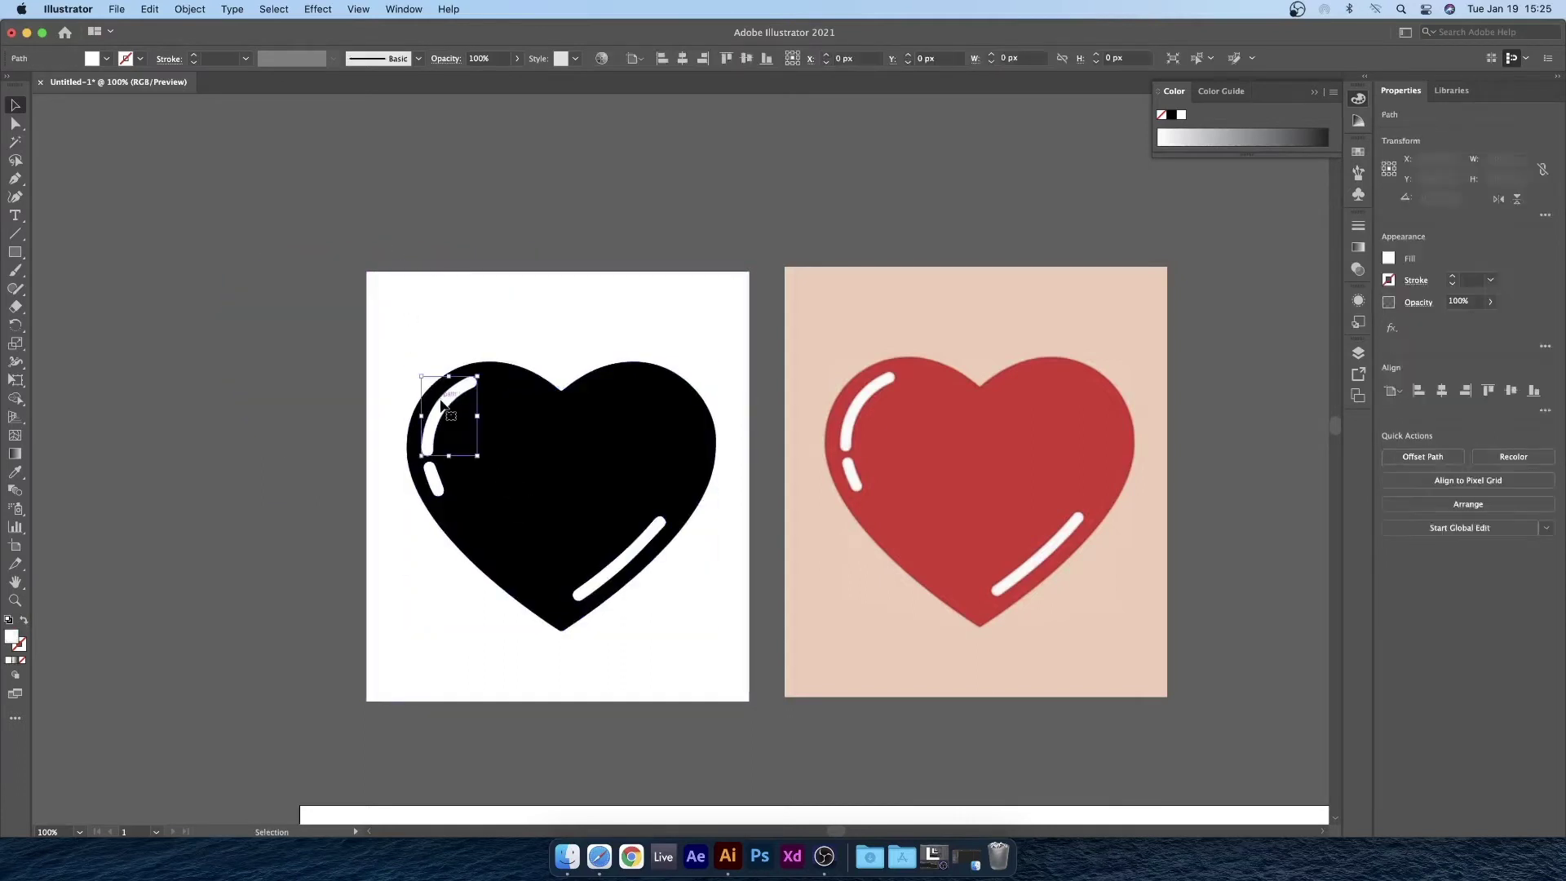
{"action": "left_click", "coordinate": [434, 479]}
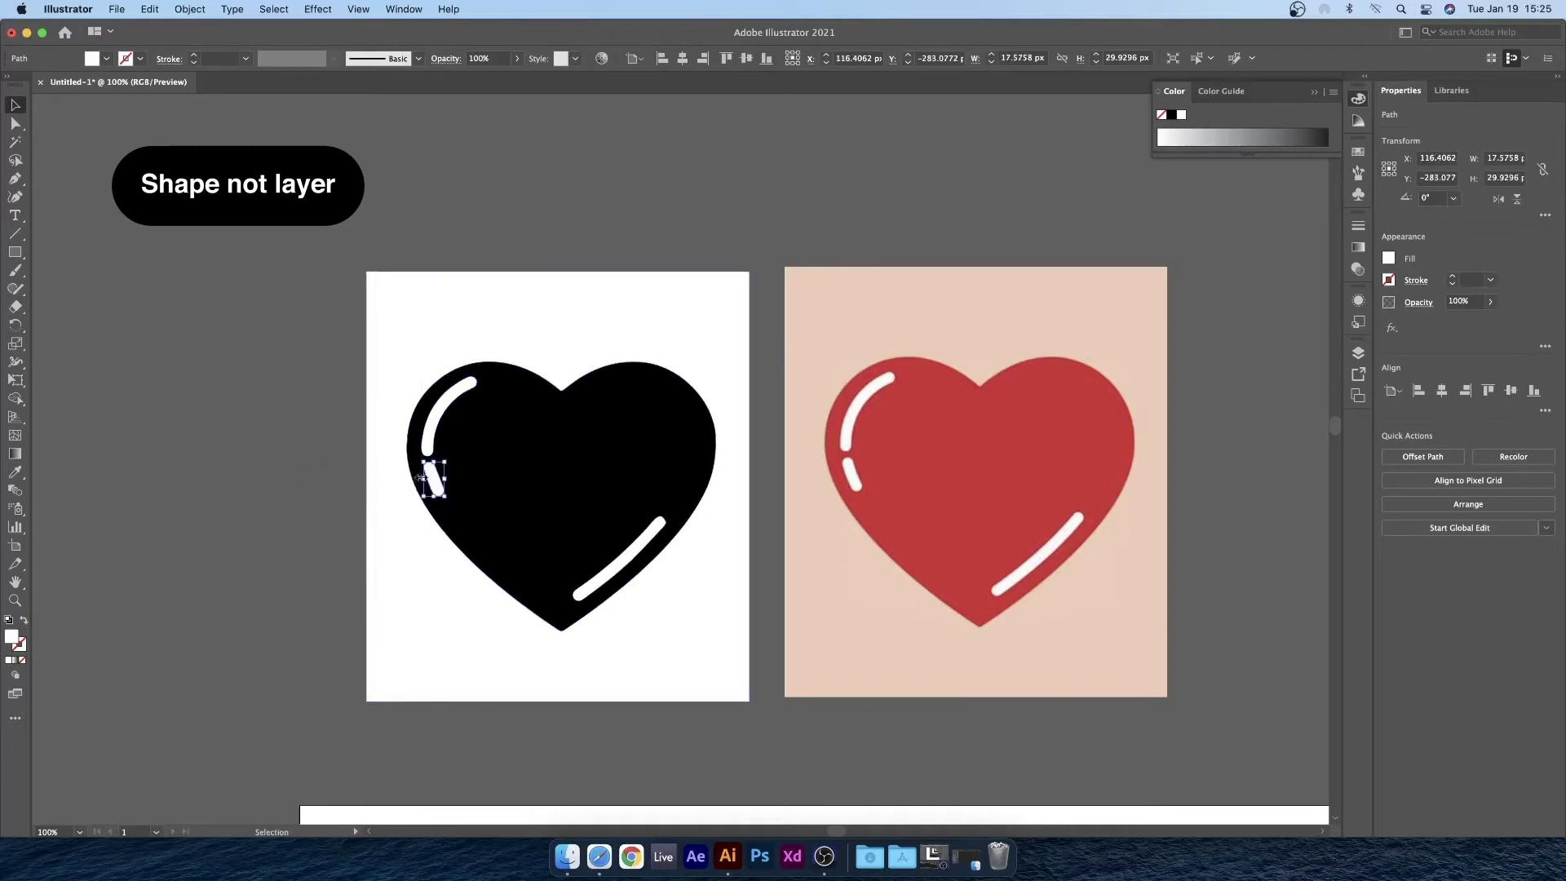
{"action": "left_click", "coordinate": [619, 241]}
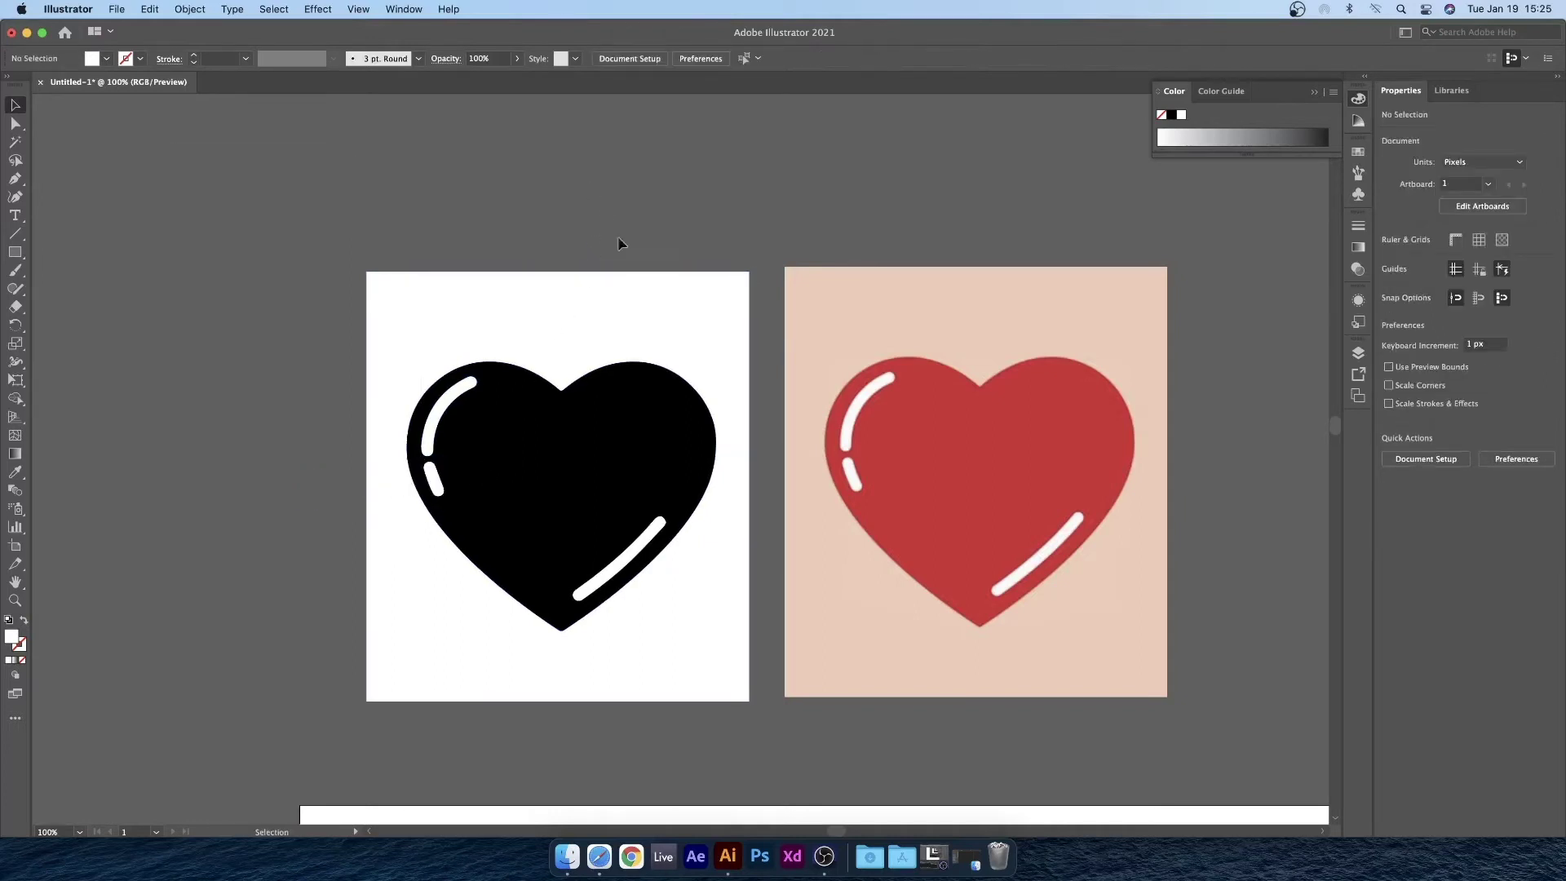
- Delete the white background shape around the black heart and undo the deletion
{"action": "left_click", "coordinate": [636, 310]}
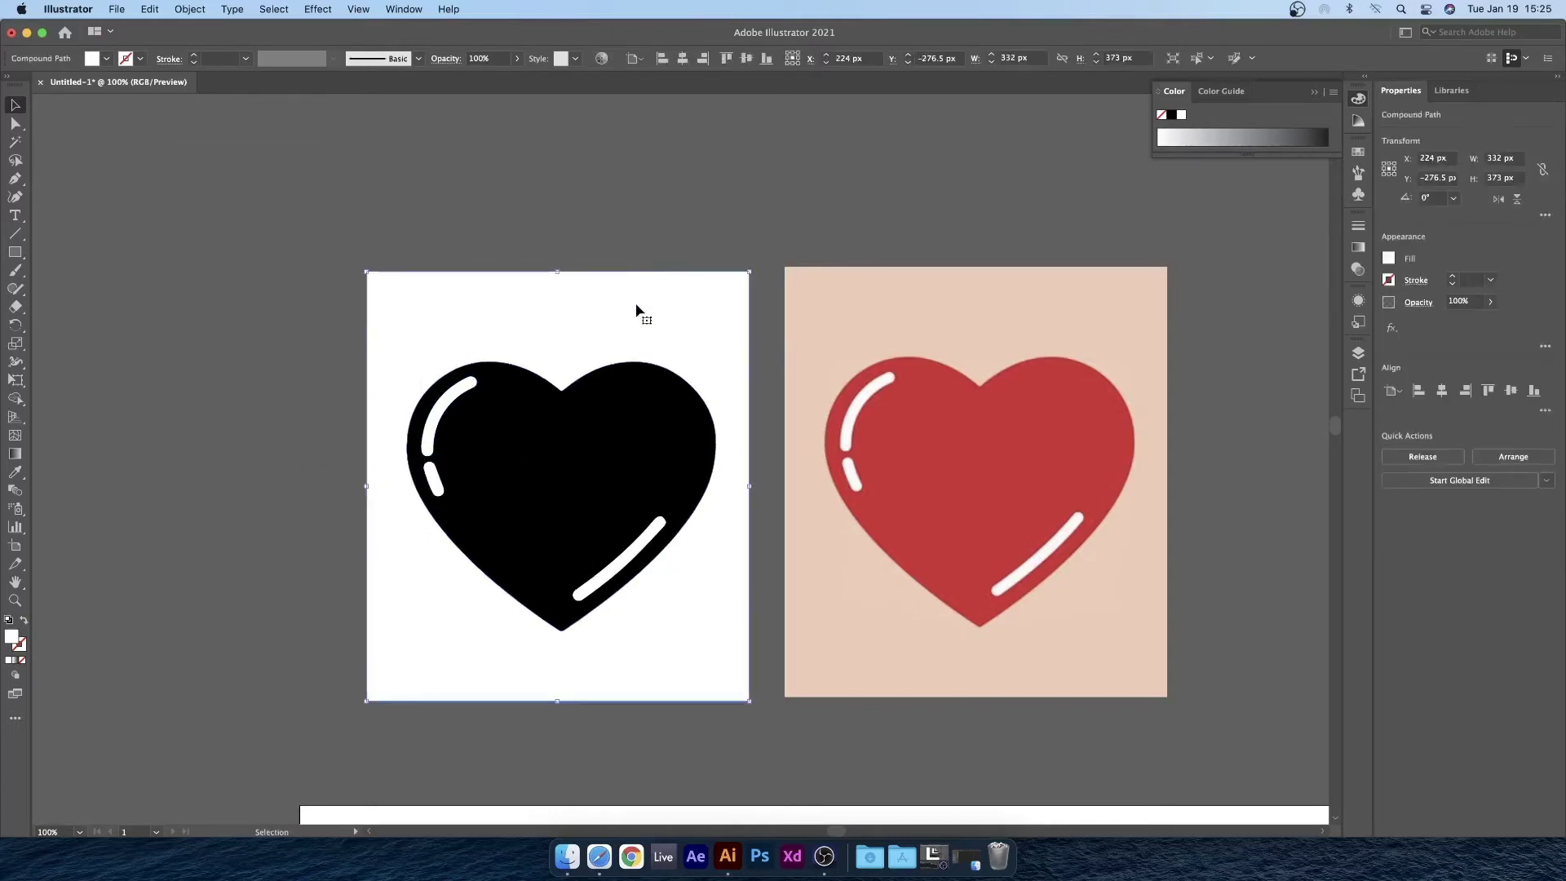
{"action": "key", "text": "Delete"}
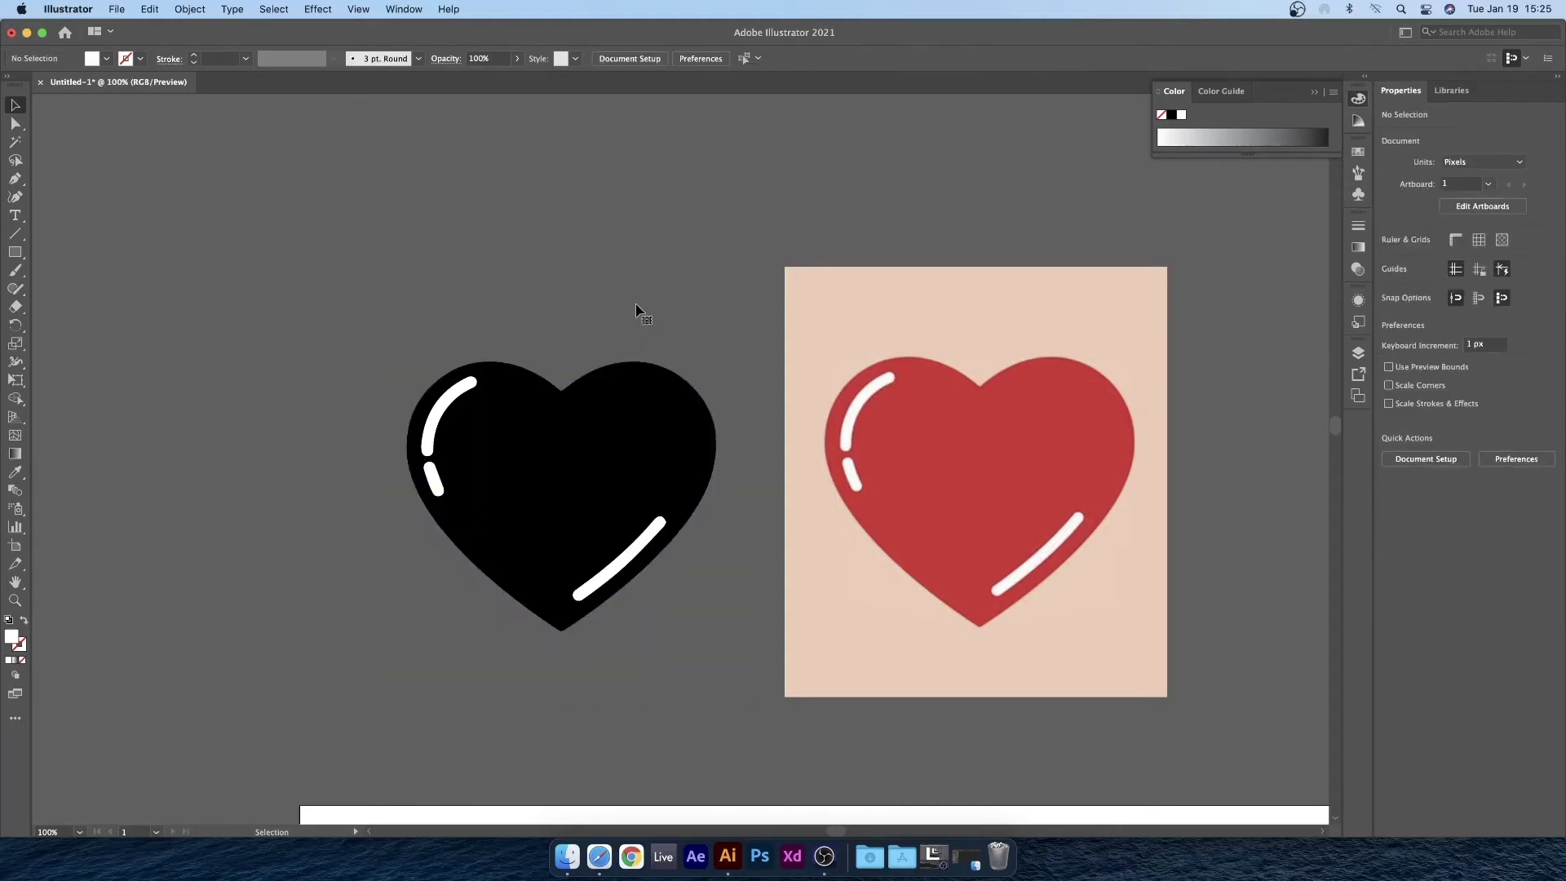
{"action": "key", "text": "super+z"}
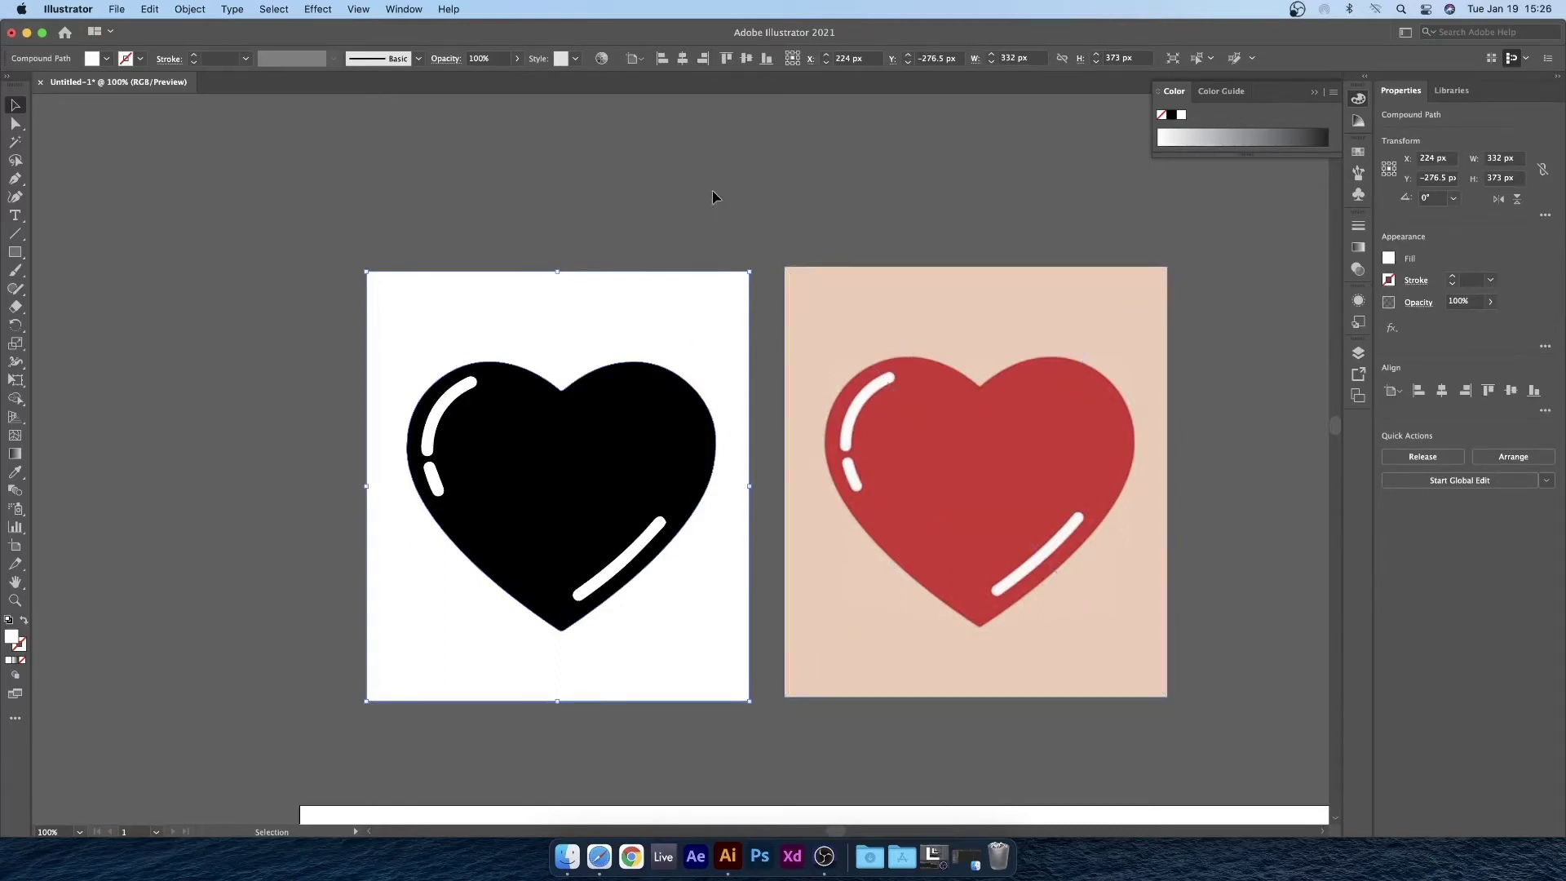
- Fill the white background shape with the beige sampled from the reference image's background
{"action": "key", "text": "i"}
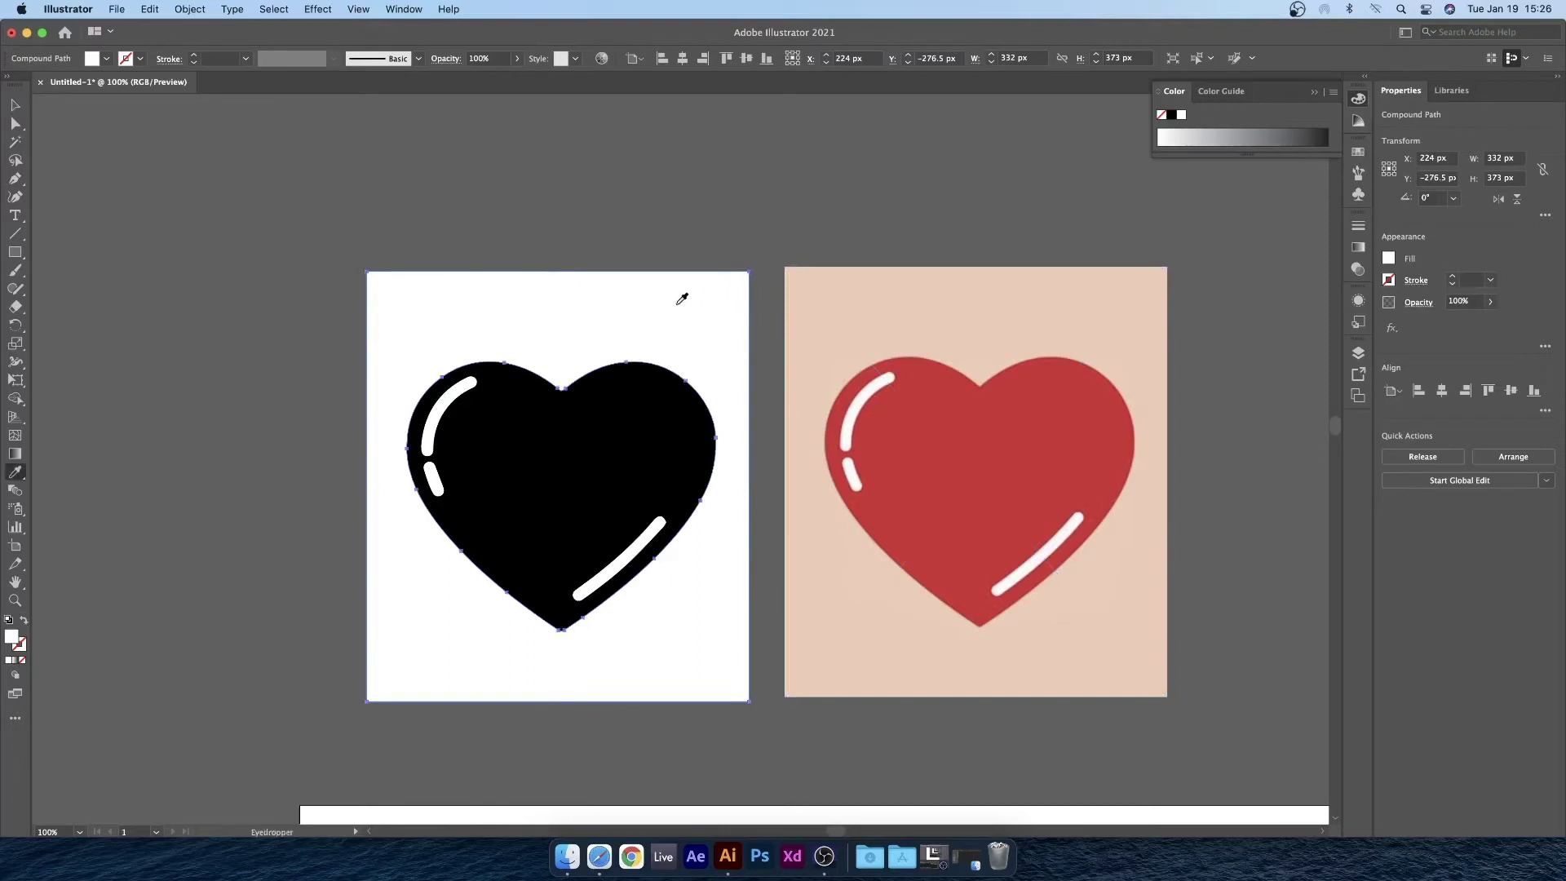
{"action": "left_click", "coordinate": [887, 297]}
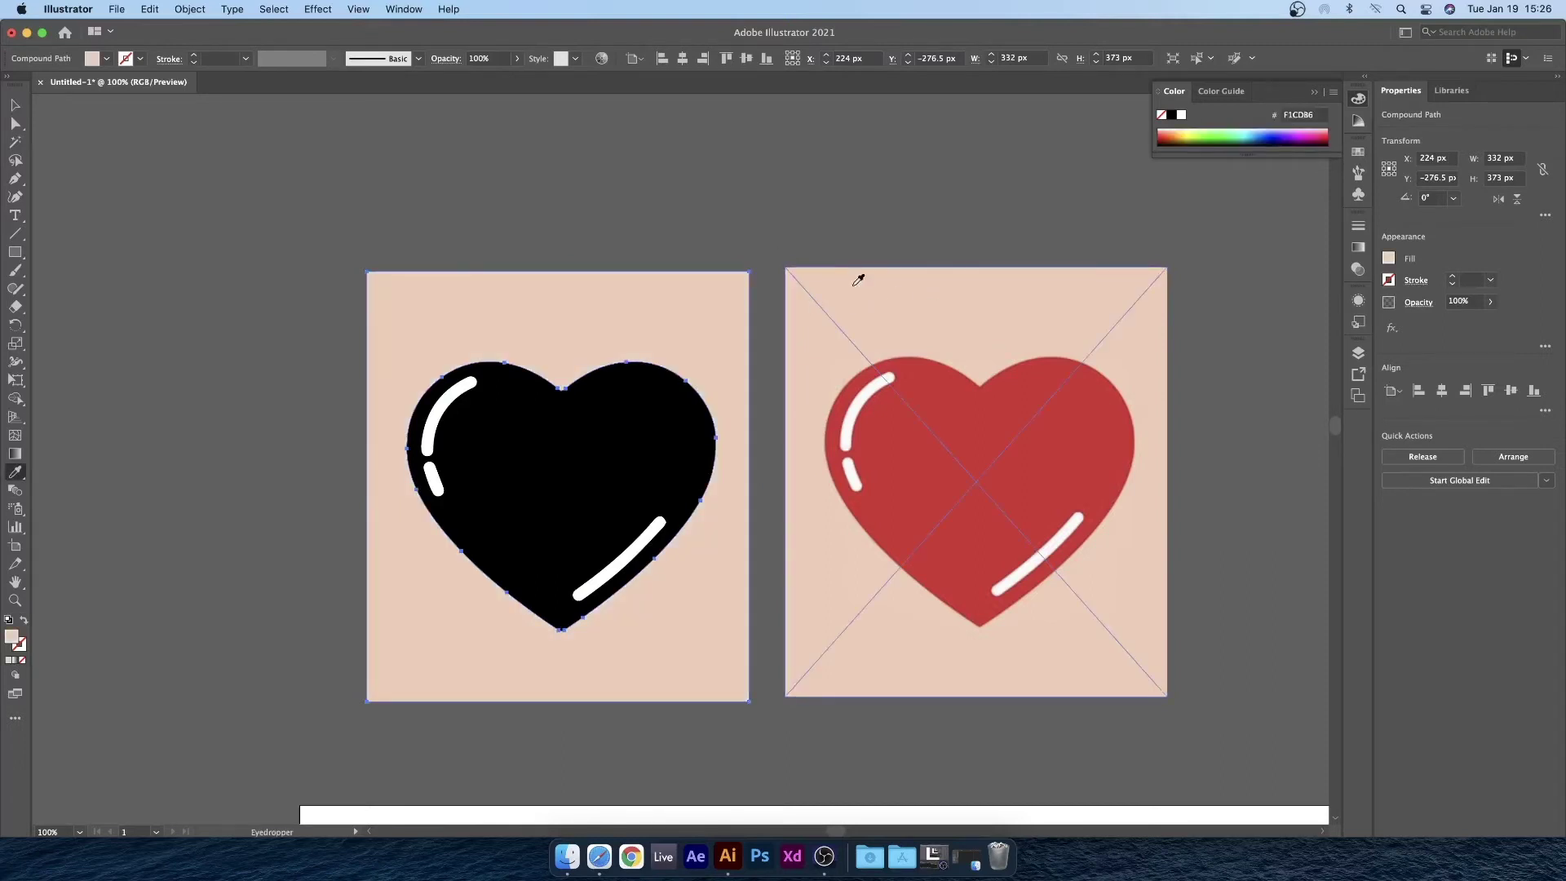
{"action": "left_click", "coordinate": [15, 105]}
{"action": "left_click", "coordinate": [95, 217]}
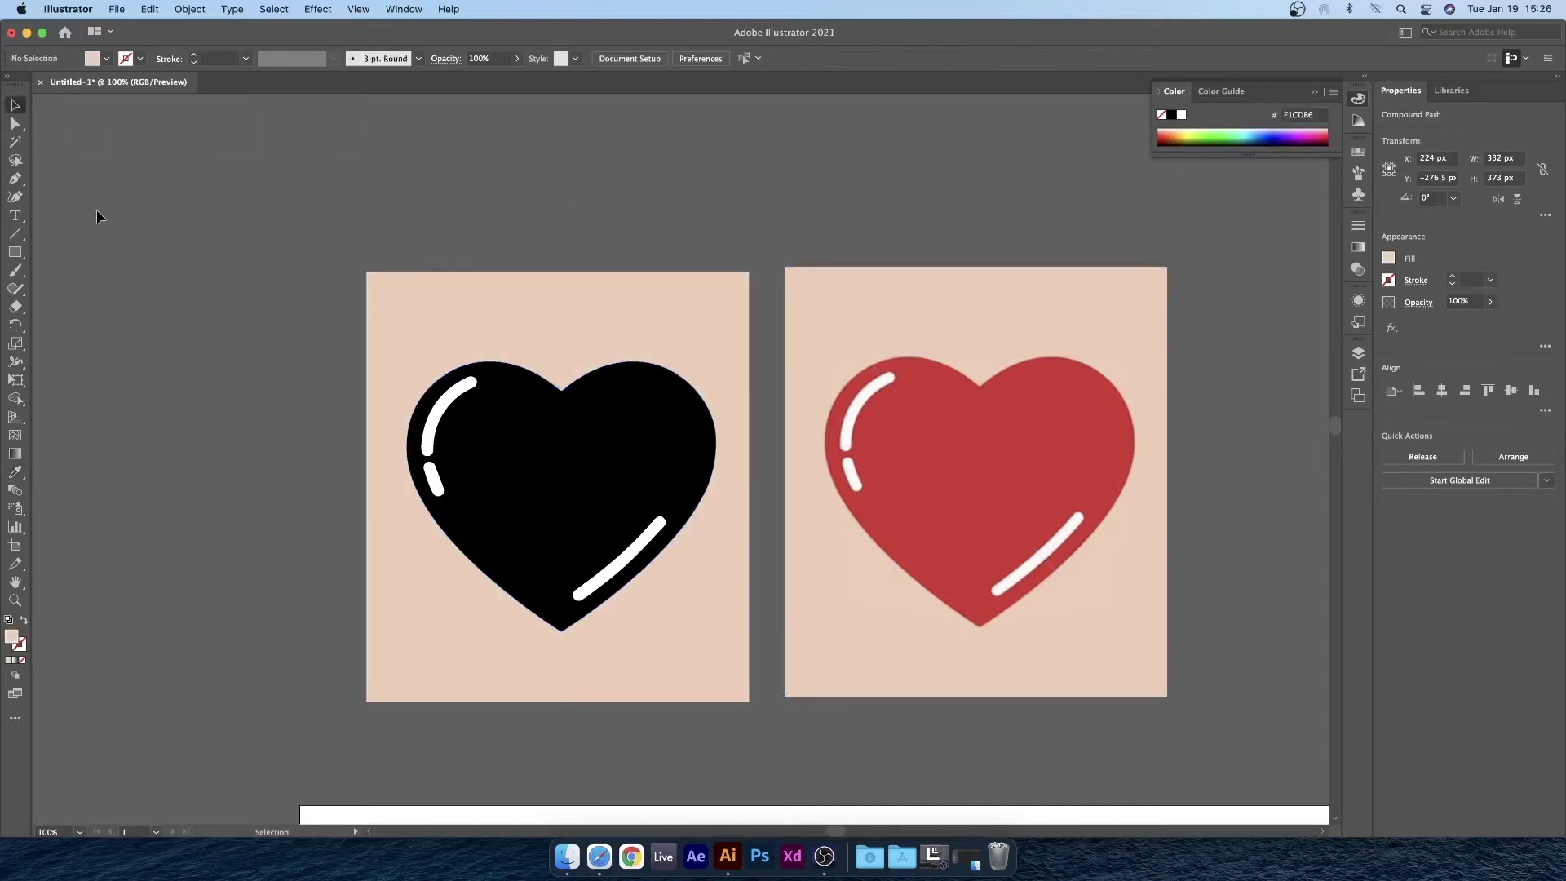
- Fill the black heart shape with the red sampled from the reference heart
{"action": "left_click", "coordinate": [563, 469]}
{"action": "key", "text": "i"}
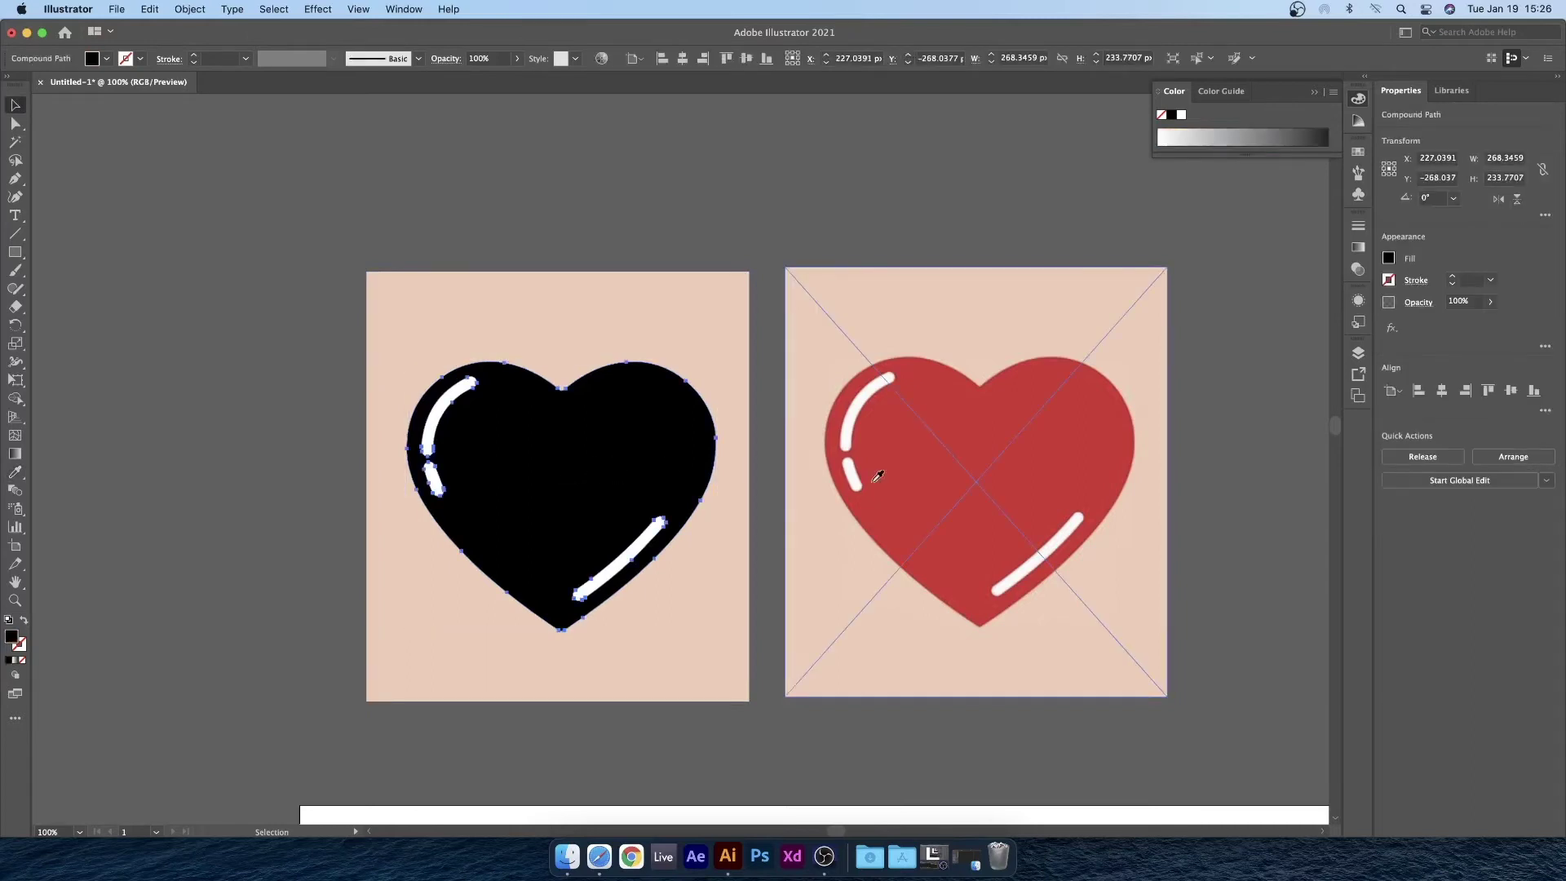
{"action": "left_click", "coordinate": [990, 410]}
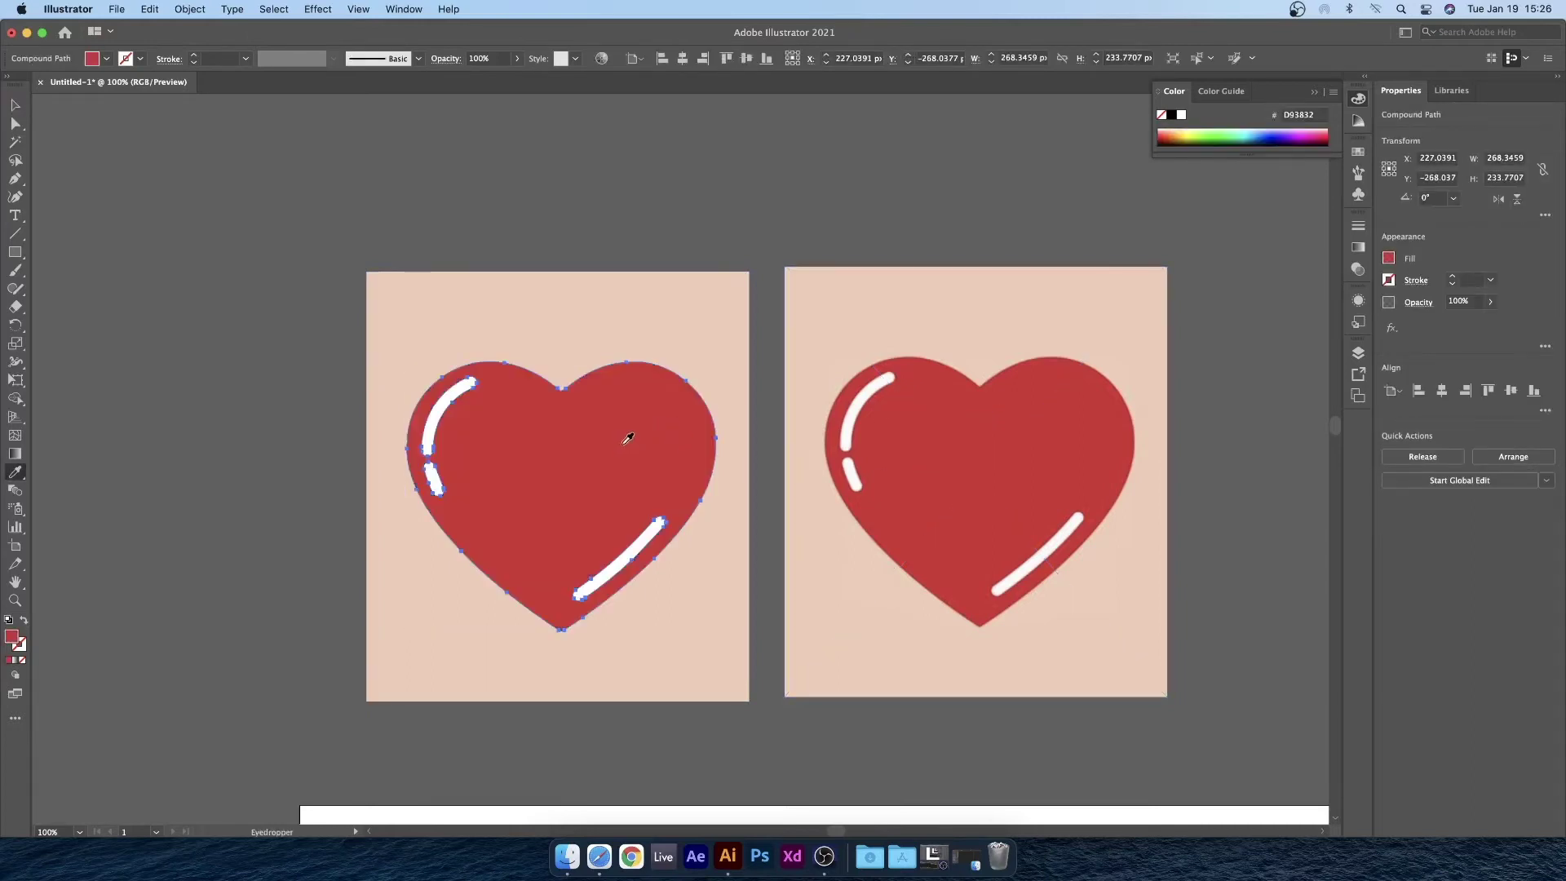
{"action": "left_click", "coordinate": [15, 104]}
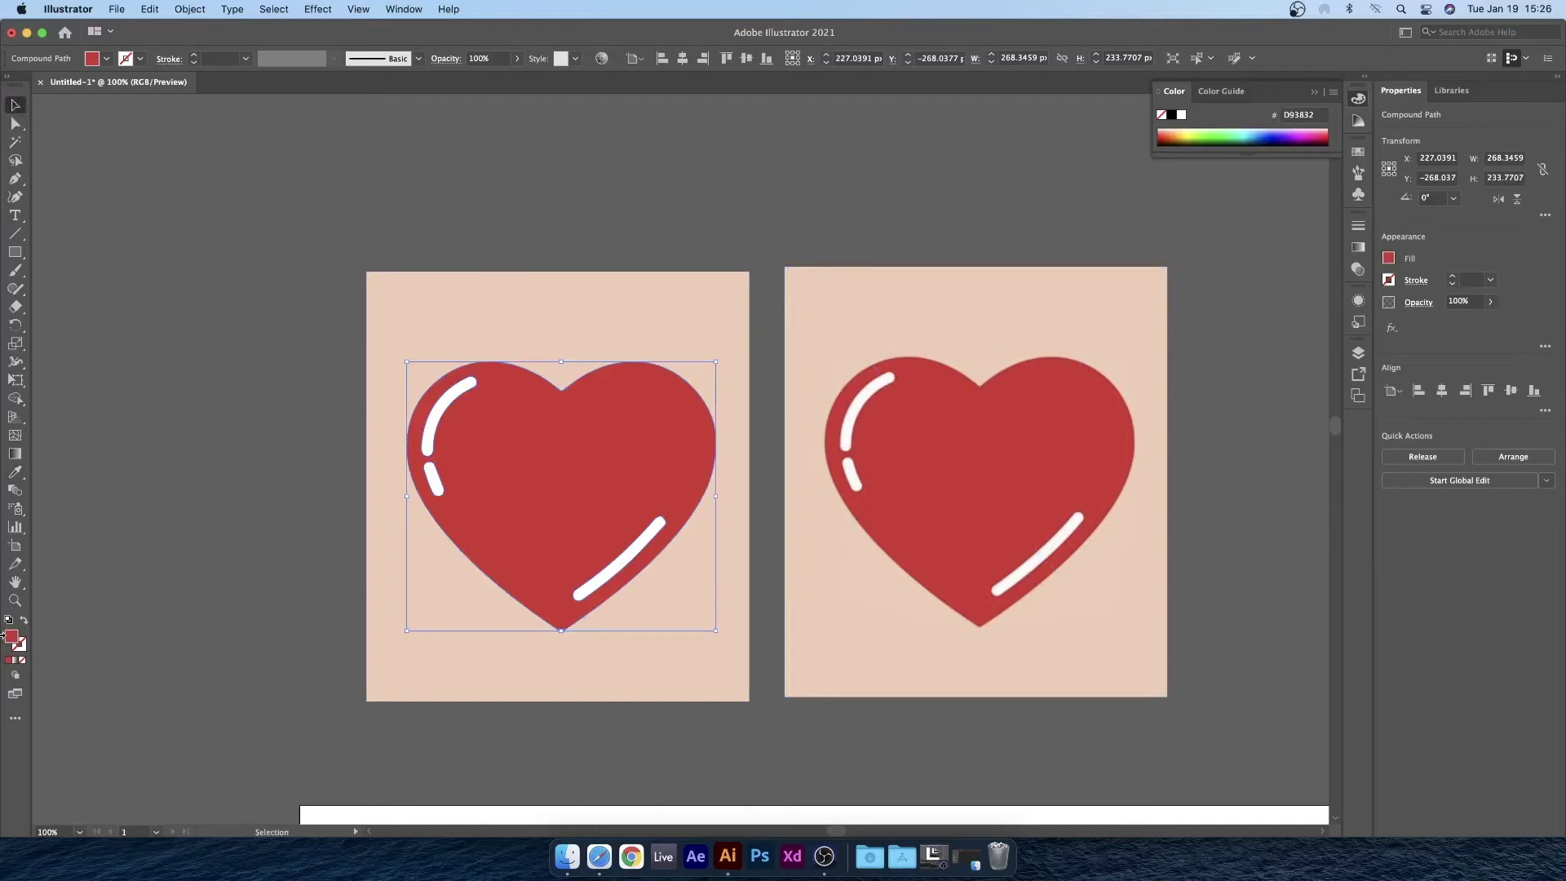
- Try recoloring the vector heart's fill to magenta in the Color Picker, and undo the color change
{"action": "double_click", "coordinate": [13, 637]}
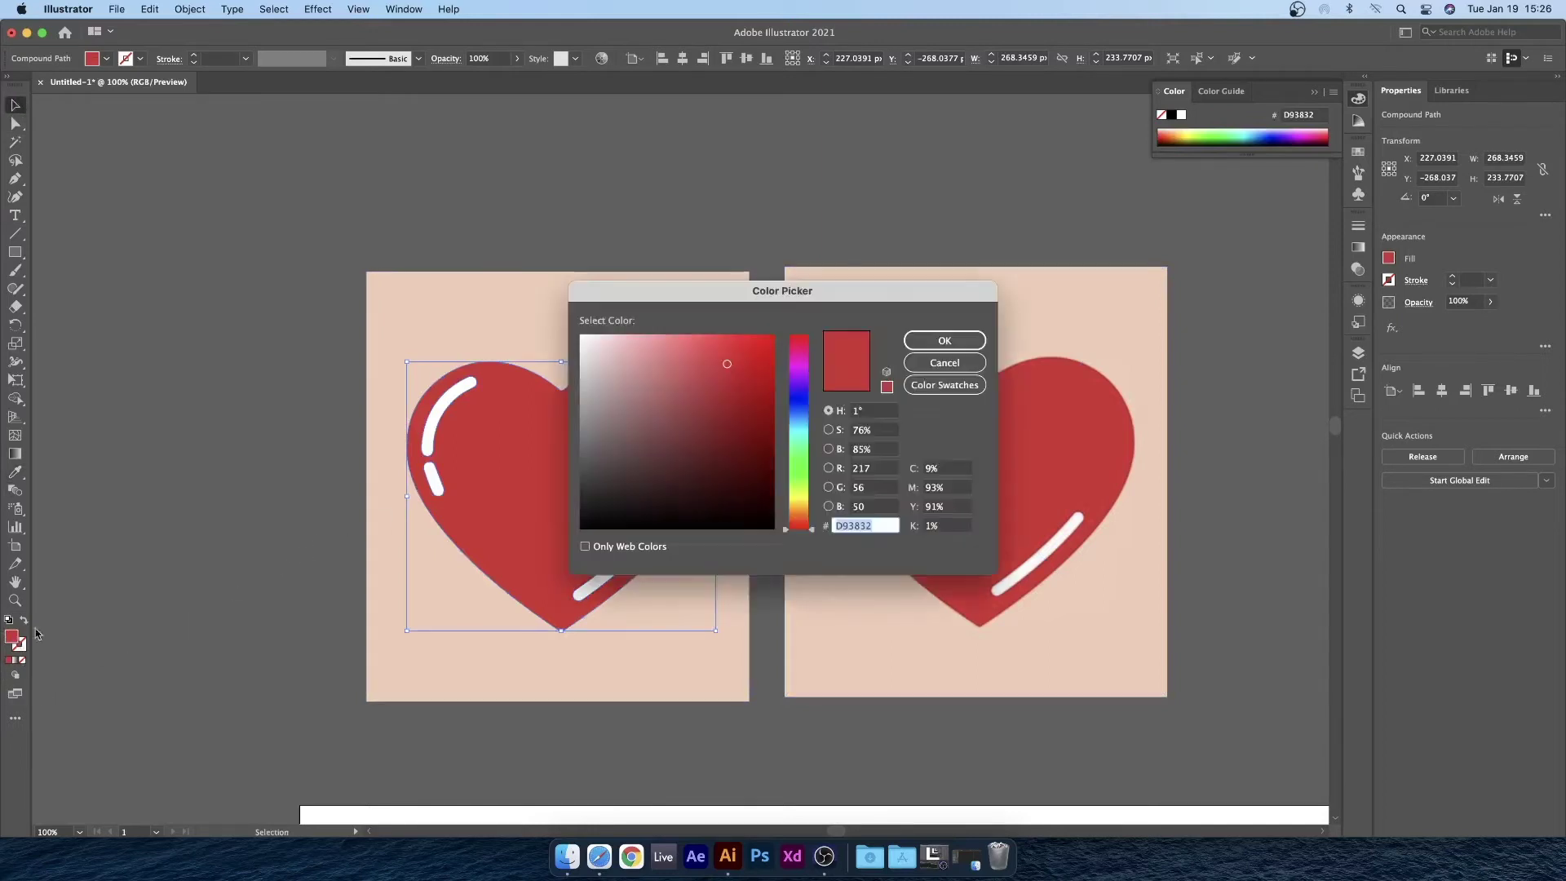
{"action": "left_click", "coordinate": [799, 364]}
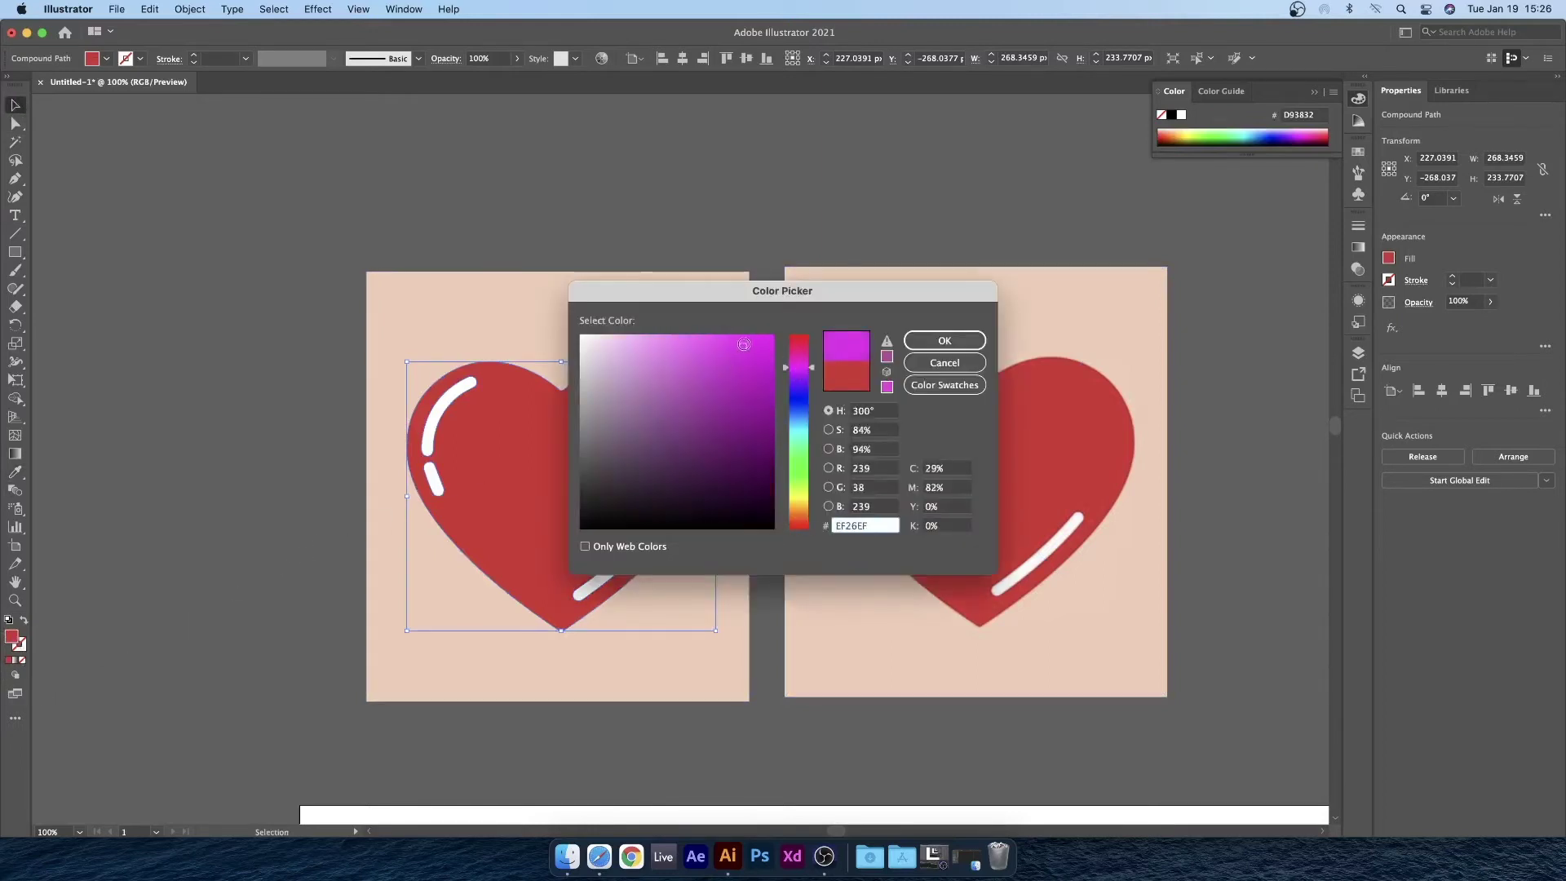
{"action": "left_click_drag", "start_coordinate": [744, 345], "coordinate": [704, 333]}
{"action": "left_click", "coordinate": [945, 340]}
{"action": "left_click", "coordinate": [689, 194]}
{"action": "key", "text": "super+z"}
- Try moving the vector heart's upper-left highlight off the artwork, and undo the move
{"action": "key", "text": "v"}
{"action": "left_click", "coordinate": [641, 193]}
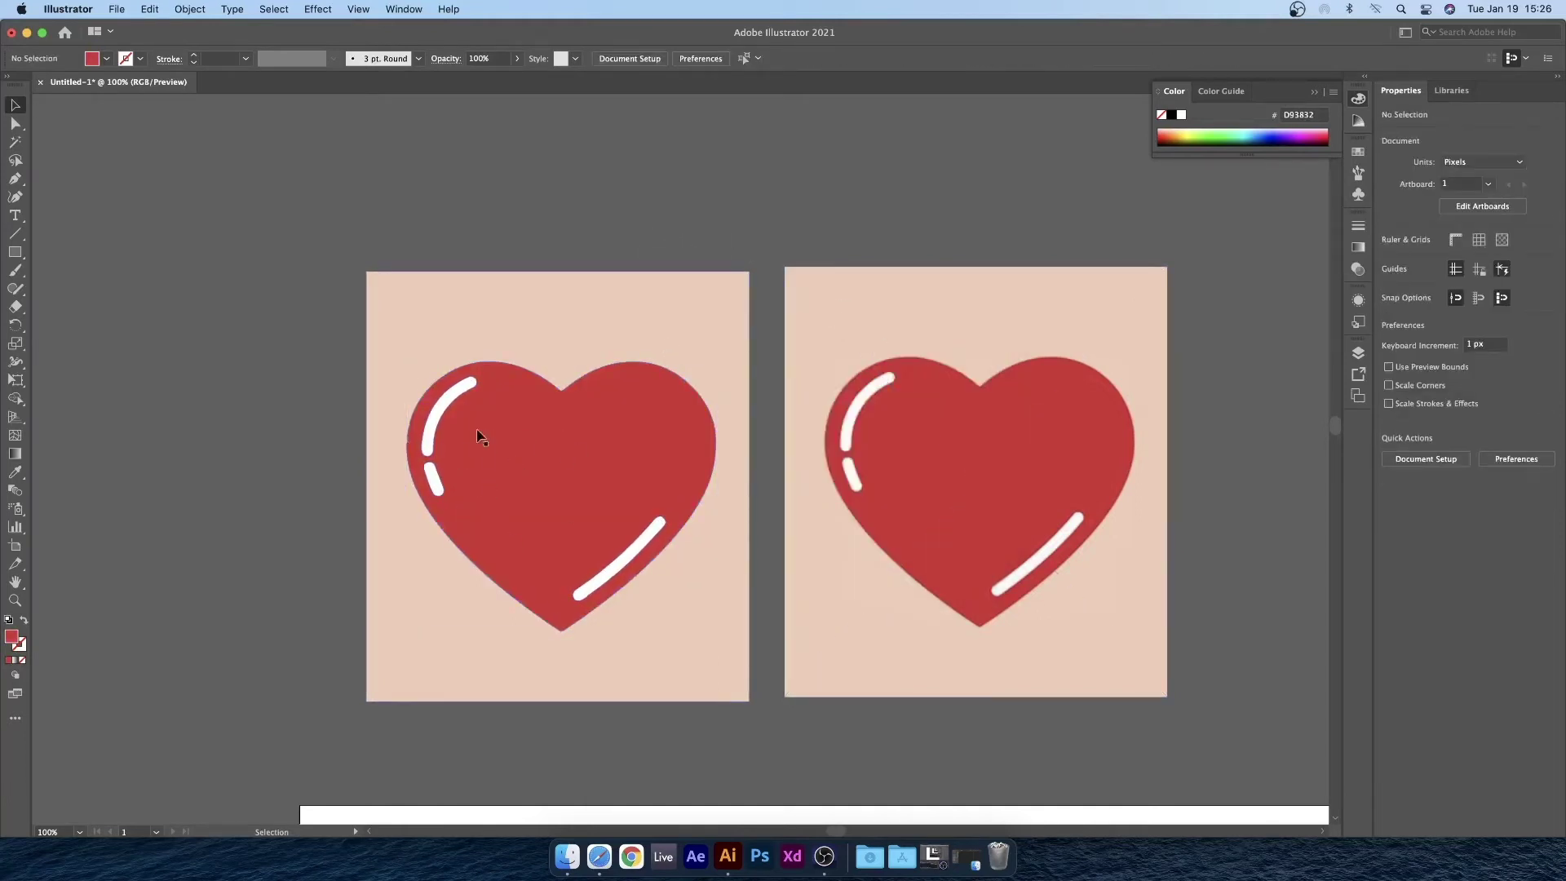
{"action": "left_click_drag", "start_coordinate": [436, 400], "coordinate": [349, 387]}
{"action": "key", "text": "super+z"}
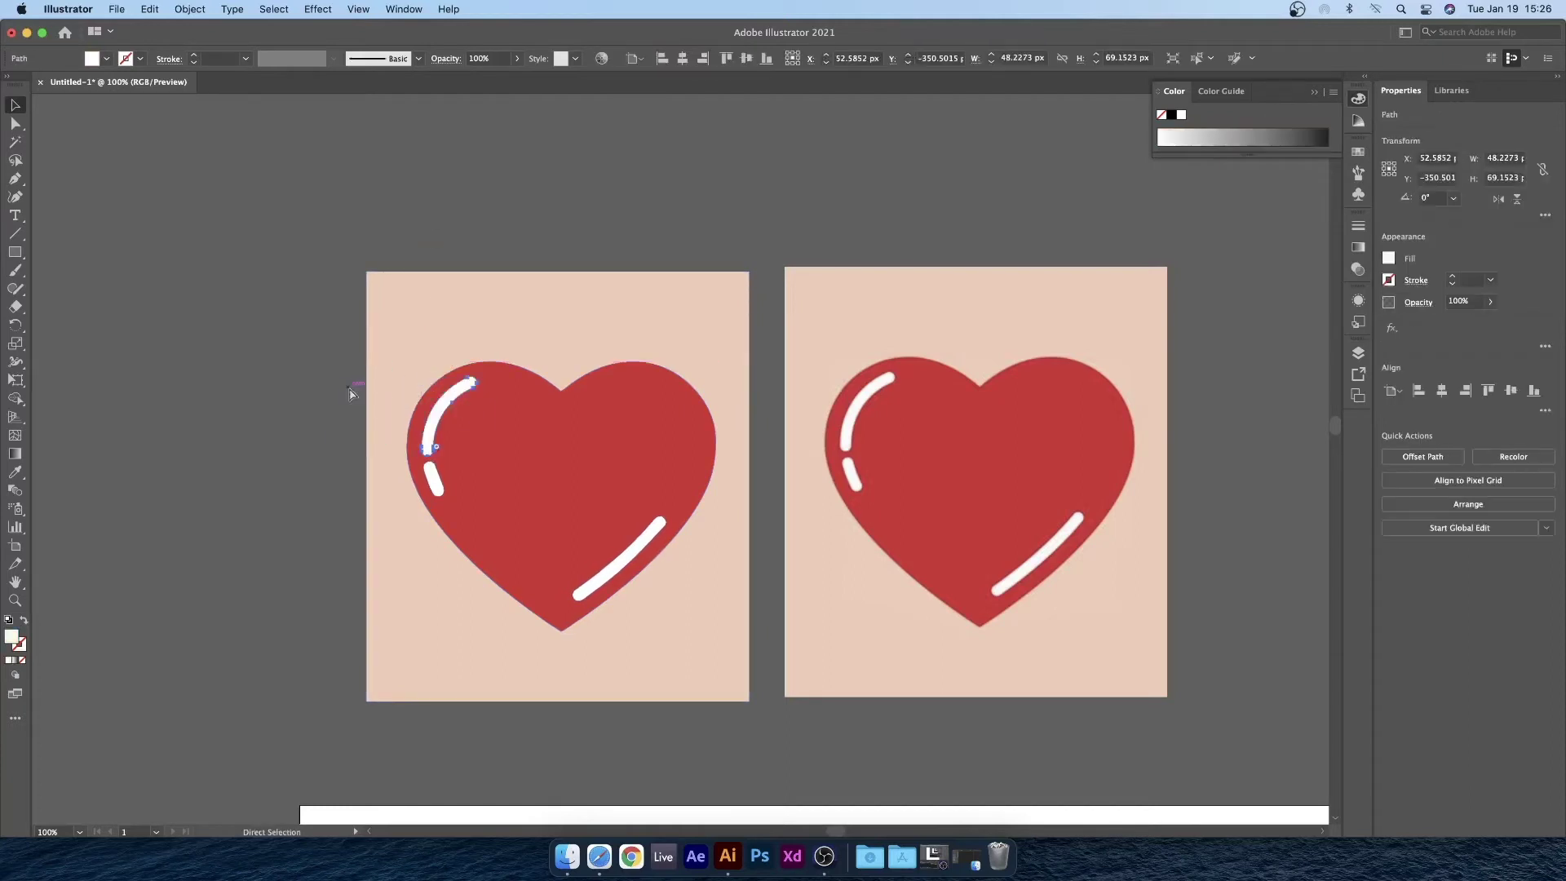
- Select all shapes of the vector heart artwork and scale them up to about 901 by 1012 px
{"action": "key", "text": "super+a"}
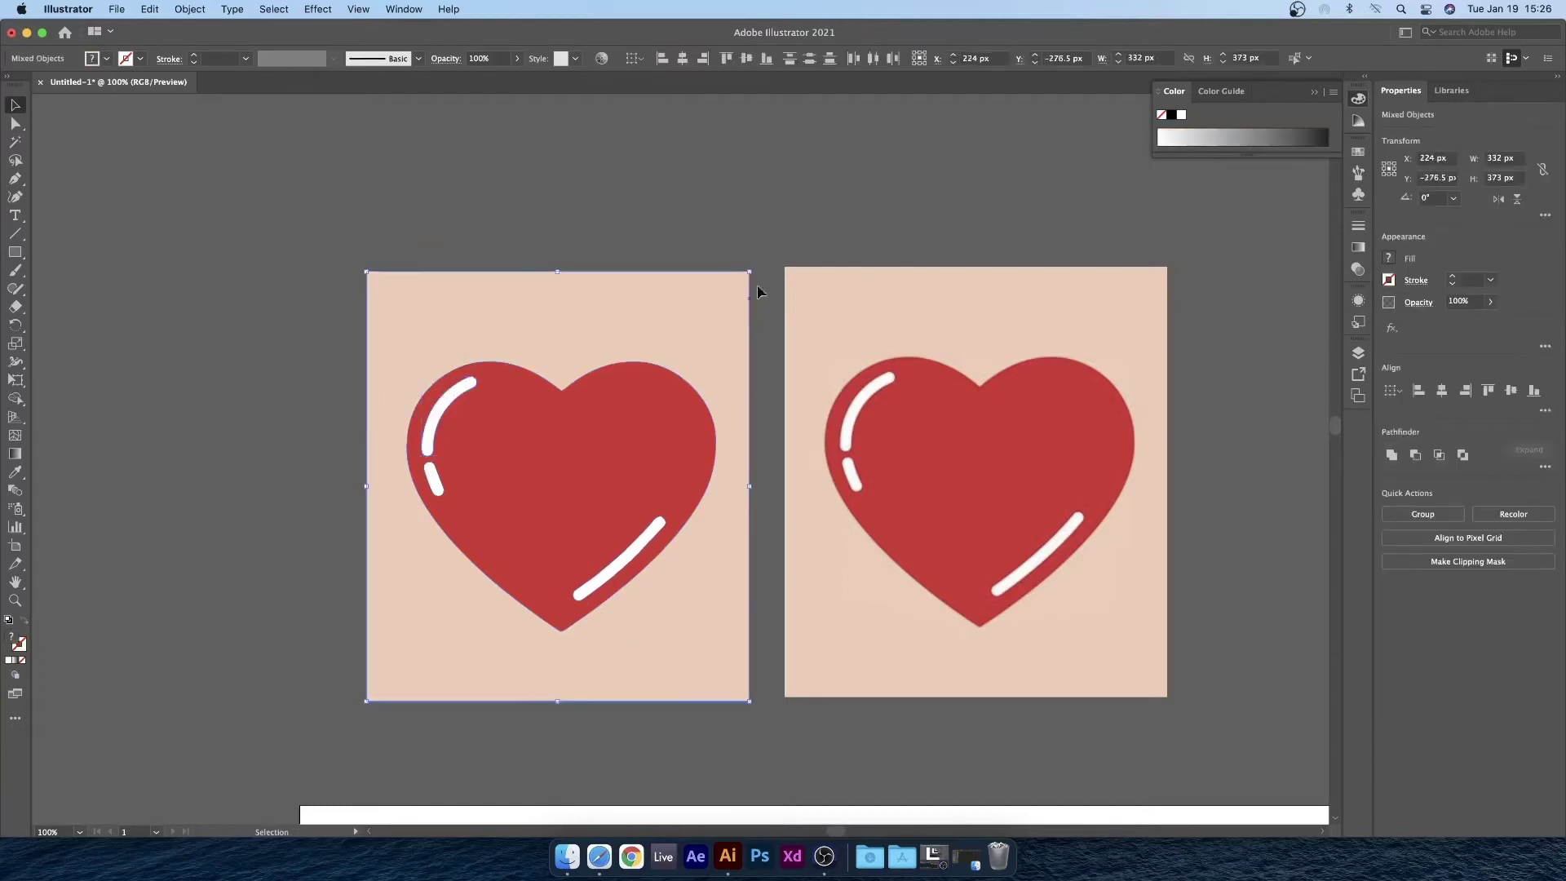
{"action": "key", "text": "super+minus"}
{"action": "key", "text": "super+minus"}
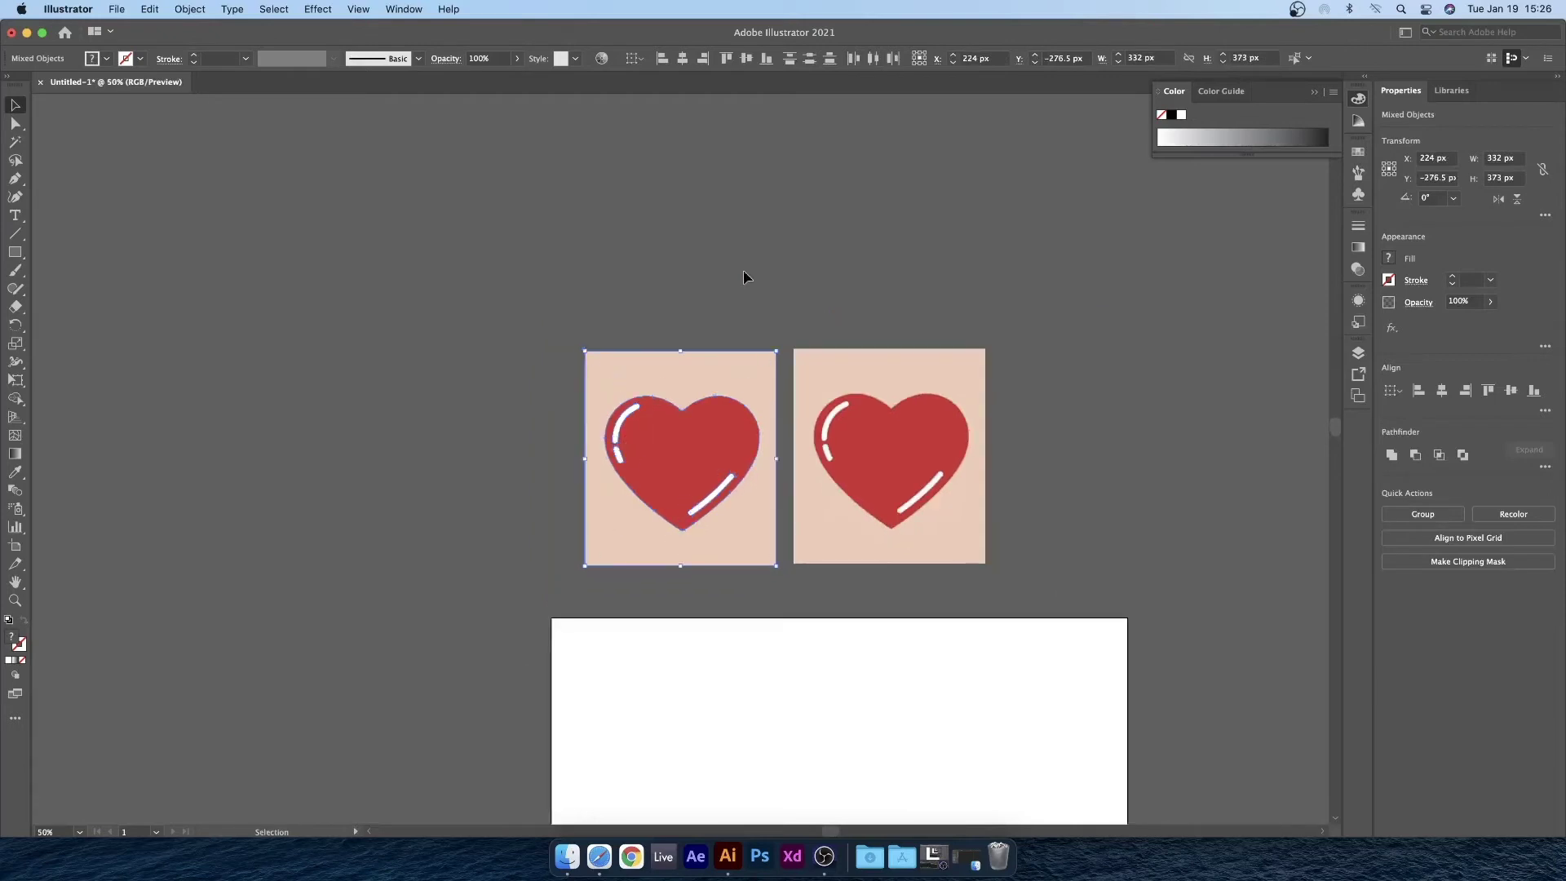
{"action": "left_click_drag", "start_coordinate": [780, 352], "coordinate": [1133, 132]}
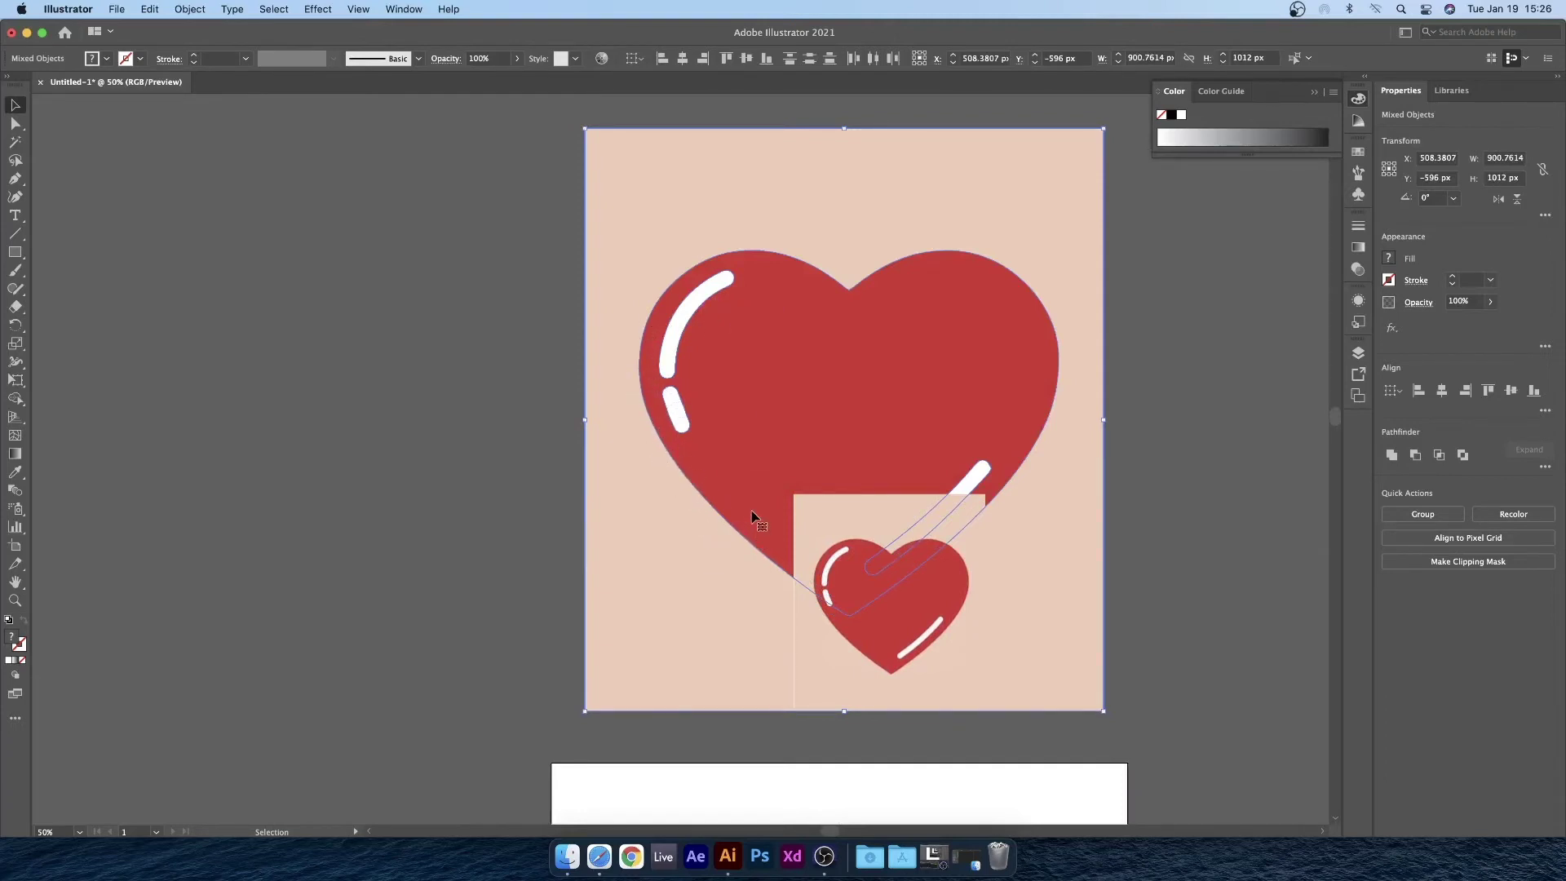
- Undo the enlargement of the vector heart artwork and deselect it
{"action": "key", "text": "super+z"}
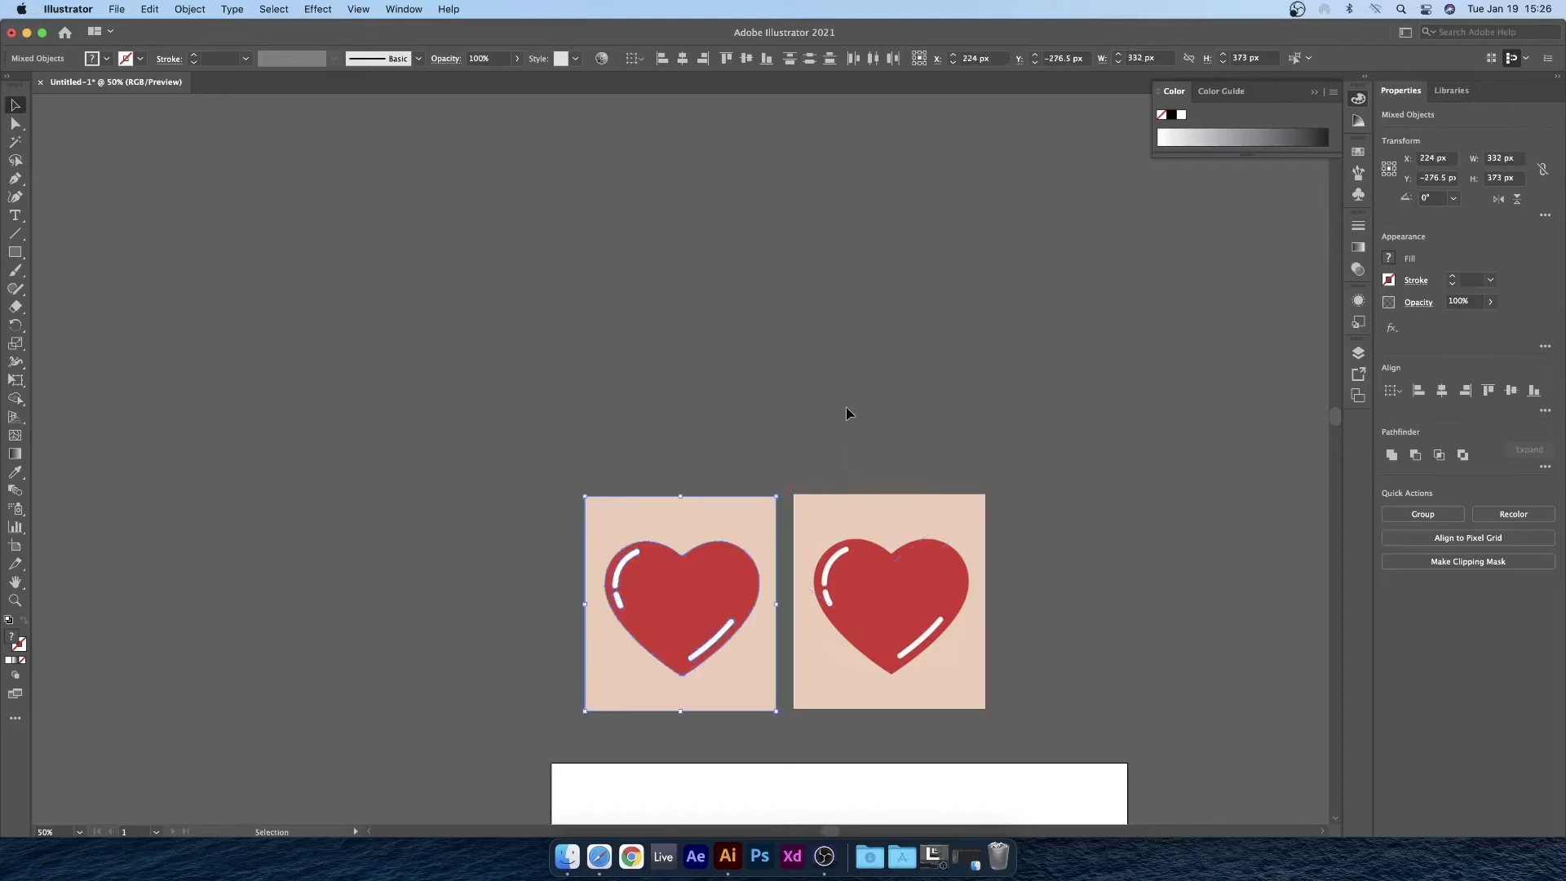
{"action": "left_click", "coordinate": [848, 414]}
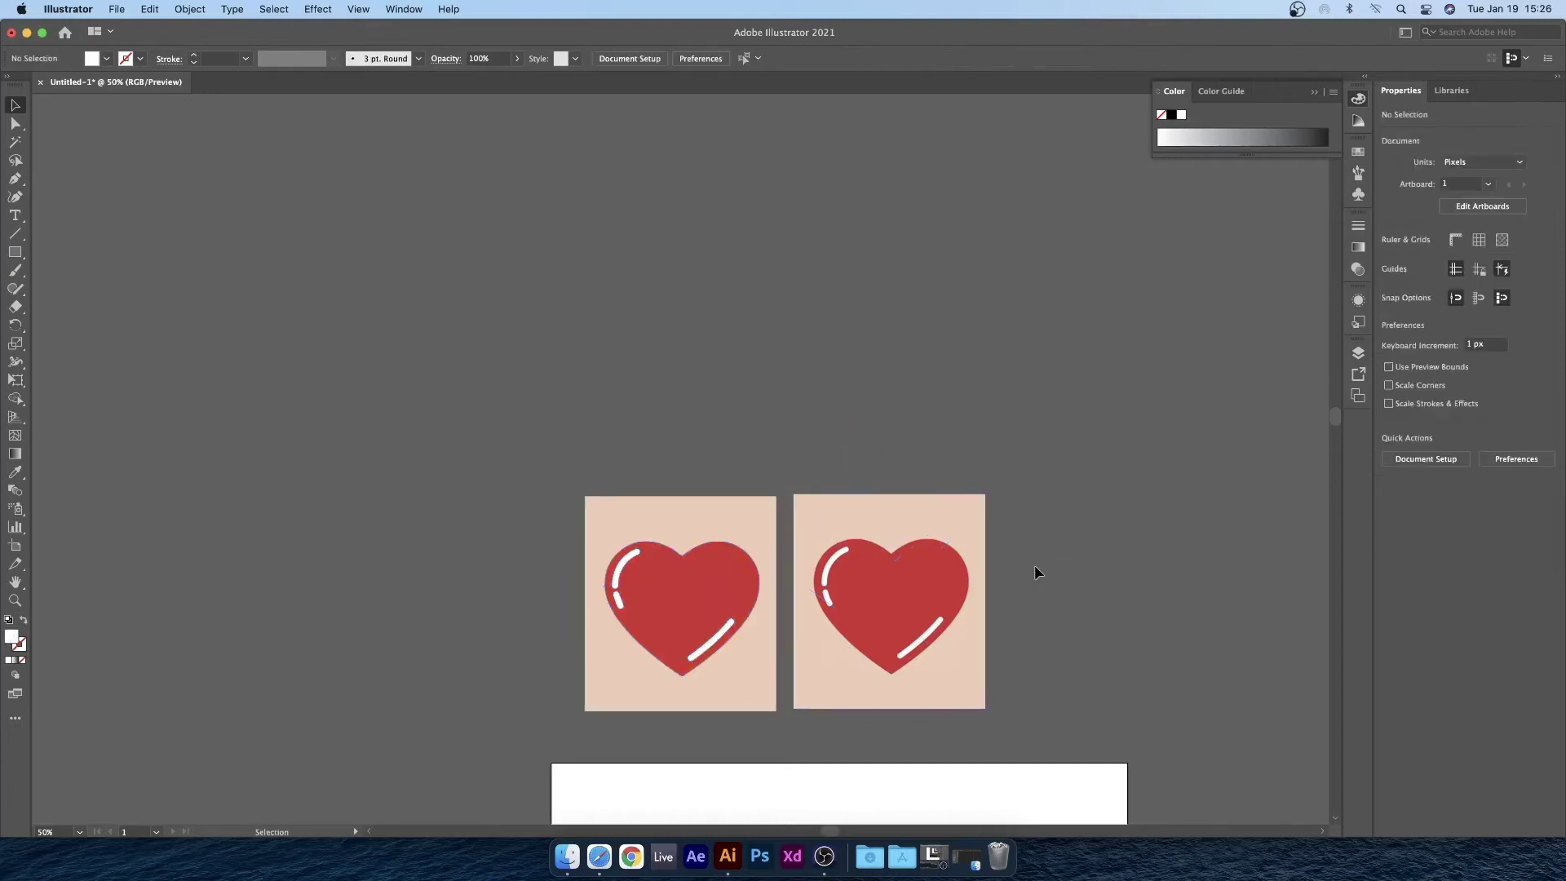
- Duplicate the linked heart image in place and move the copy 380 px to the right, leaving nothing selected
{"action": "left_click_drag", "start_coordinate": [1035, 559], "coordinate": [799, 453]}
{"action": "left_click", "coordinate": [682, 456]}
{"action": "key", "text": "super+c"}
{"action": "key", "text": "super+f"}
{"action": "key", "text": "shift+Right"}
{"action": "key", "text": "shift+Right"}
{"action": "key", "text": "shift+Right"}
{"action": "key", "text": "shift+Right"}
{"action": "key", "text": "shift+Right"}
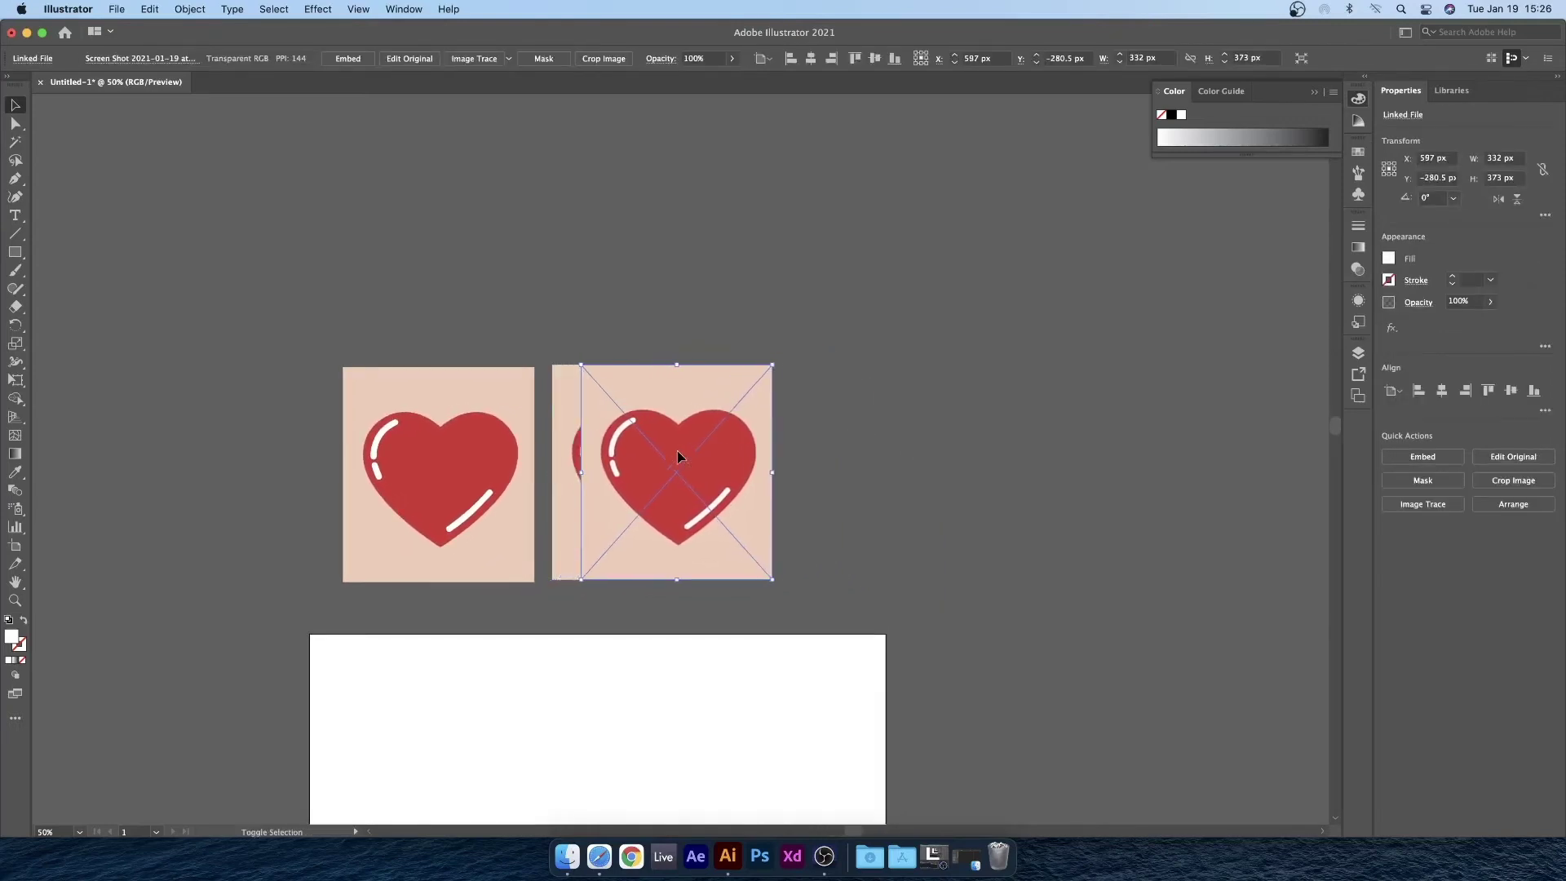
{"action": "key", "text": "shift+Right"}
{"action": "key", "text": "shift+Right"}
{"action": "key", "text": "shift+Right"}
{"action": "key", "text": "shift+Right"}
{"action": "key", "text": "shift+Right"}
{"action": "key", "text": "shift+Right"}
{"action": "key", "text": "shift+Right"}
{"action": "key", "text": "shift+Right"}
{"action": "key", "text": "shift+Right"}
{"action": "key", "text": "shift+Right"}
{"action": "key", "text": "shift+Right"}
{"action": "key", "text": "shift+Right"}
{"action": "key", "text": "shift+Right"}
{"action": "key", "text": "shift+Right"}
{"action": "key", "text": "shift+Right"}
{"action": "key", "text": "shift+Right"}
{"action": "key", "text": "shift+Right"}
{"action": "key", "text": "shift+Right"}
{"action": "key", "text": "shift+Right"}
{"action": "key", "text": "shift+Right"}
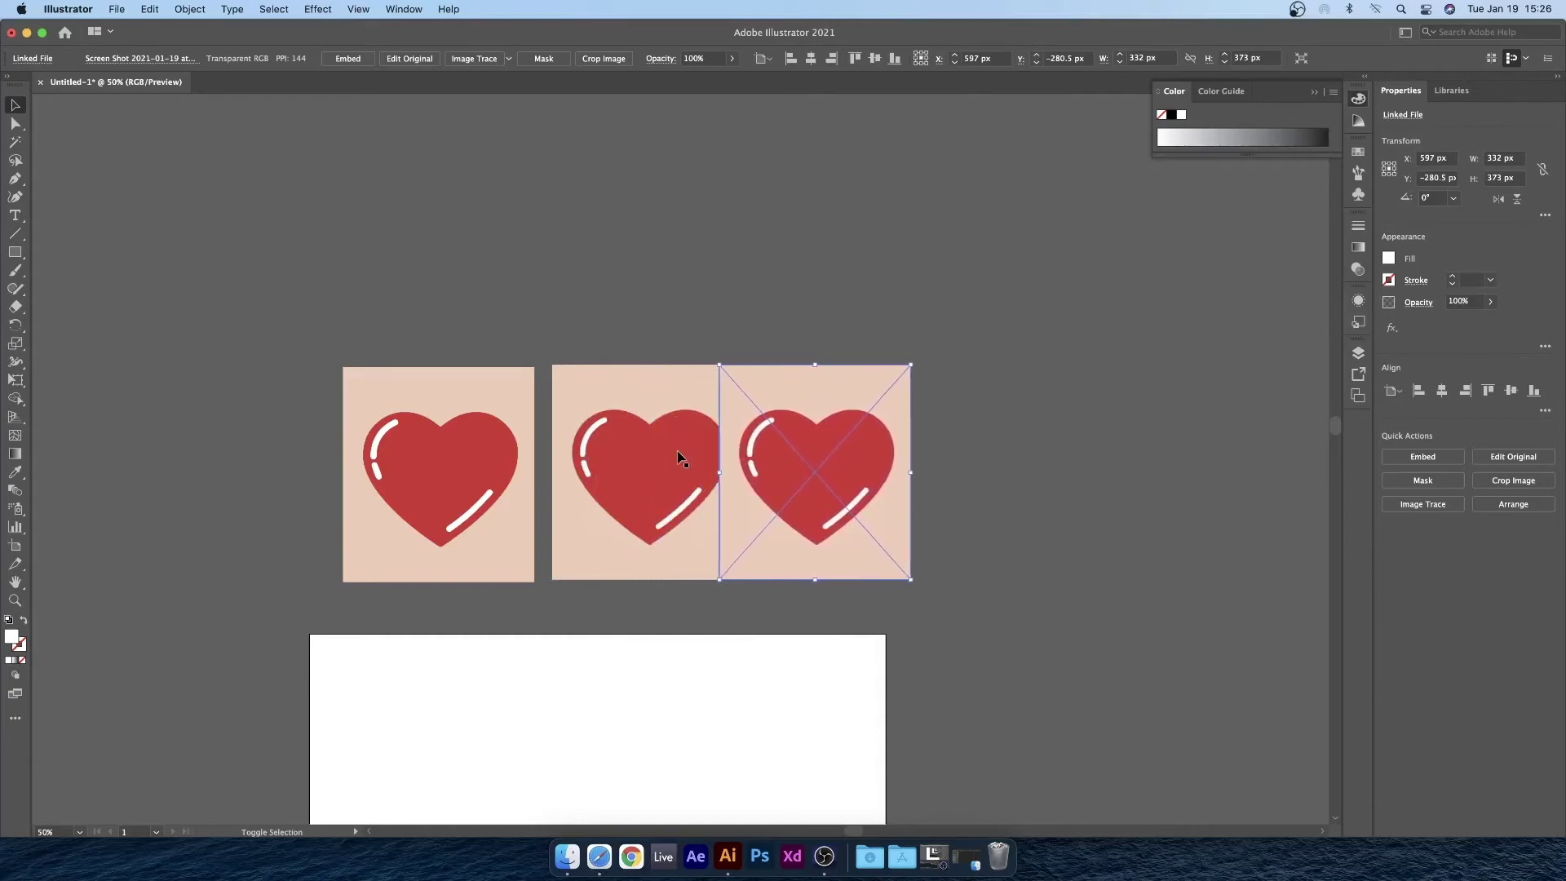
{"action": "key", "text": "shift+Right"}
{"action": "key", "text": "shift+Right"}
{"action": "key", "text": "shift+Right"}
{"action": "key", "text": "shift+Right"}
{"action": "key", "text": "shift+Right"}
{"action": "key", "text": "shift+Right"}
{"action": "key", "text": "shift+Right"}
{"action": "key", "text": "shift+Right"}
{"action": "key", "text": "shift+Right"}
{"action": "key", "text": "shift+Right"}
{"action": "key", "text": "shift+Right"}
{"action": "key", "text": "shift+Right"}
{"action": "key", "text": "shift+Right"}
{"action": "left_click", "coordinate": [692, 217]}
- Trace the middle heart image with the Low Fidelity Photo preset
{"action": "left_click", "coordinate": [660, 446]}
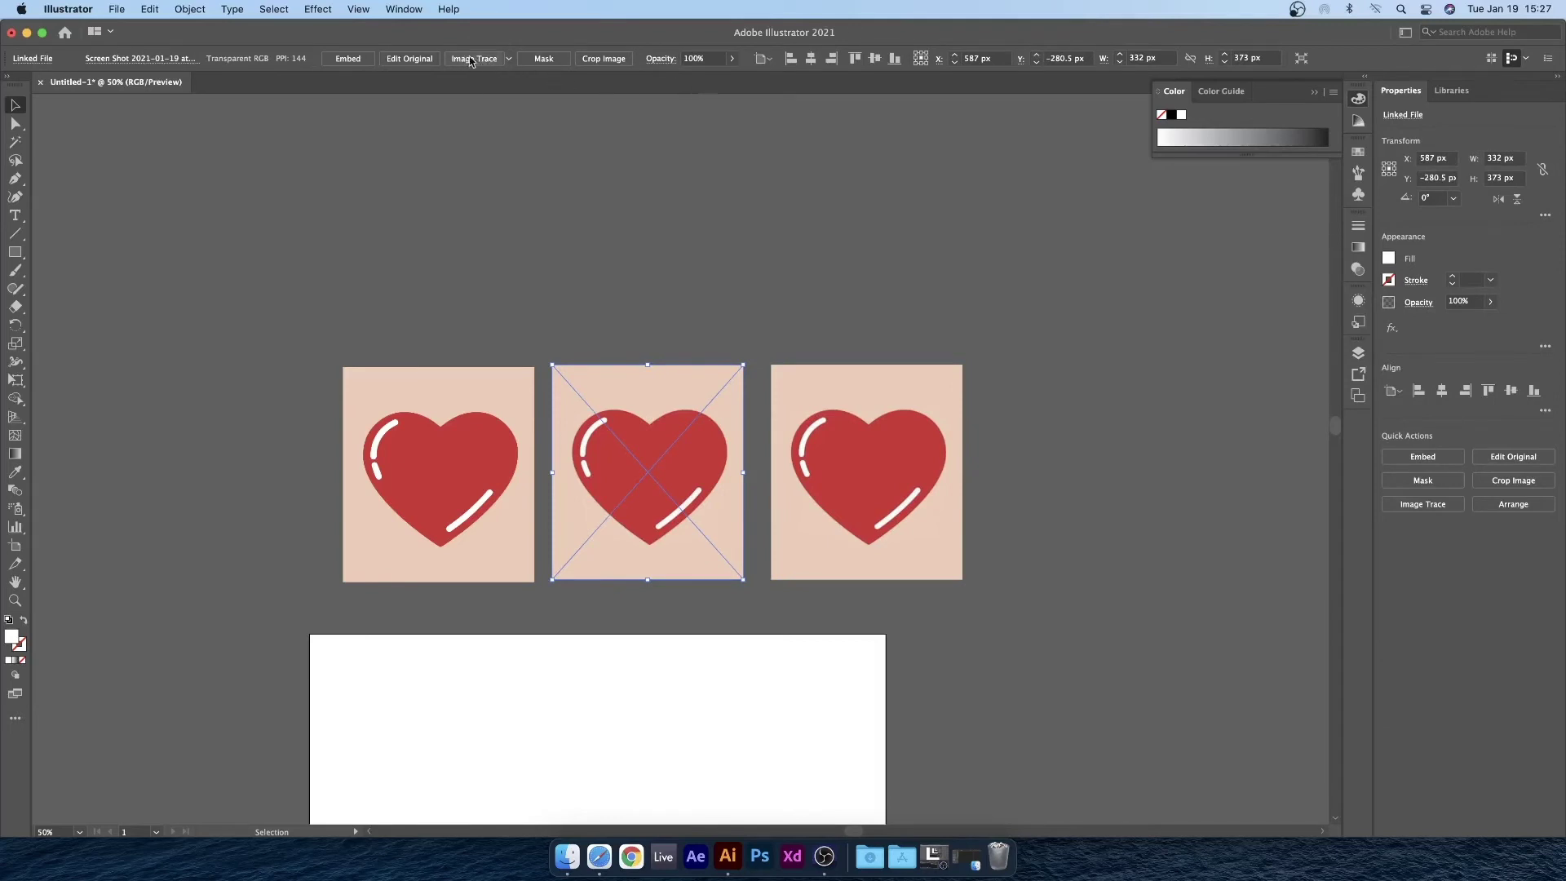
{"action": "left_click", "coordinate": [510, 59]}
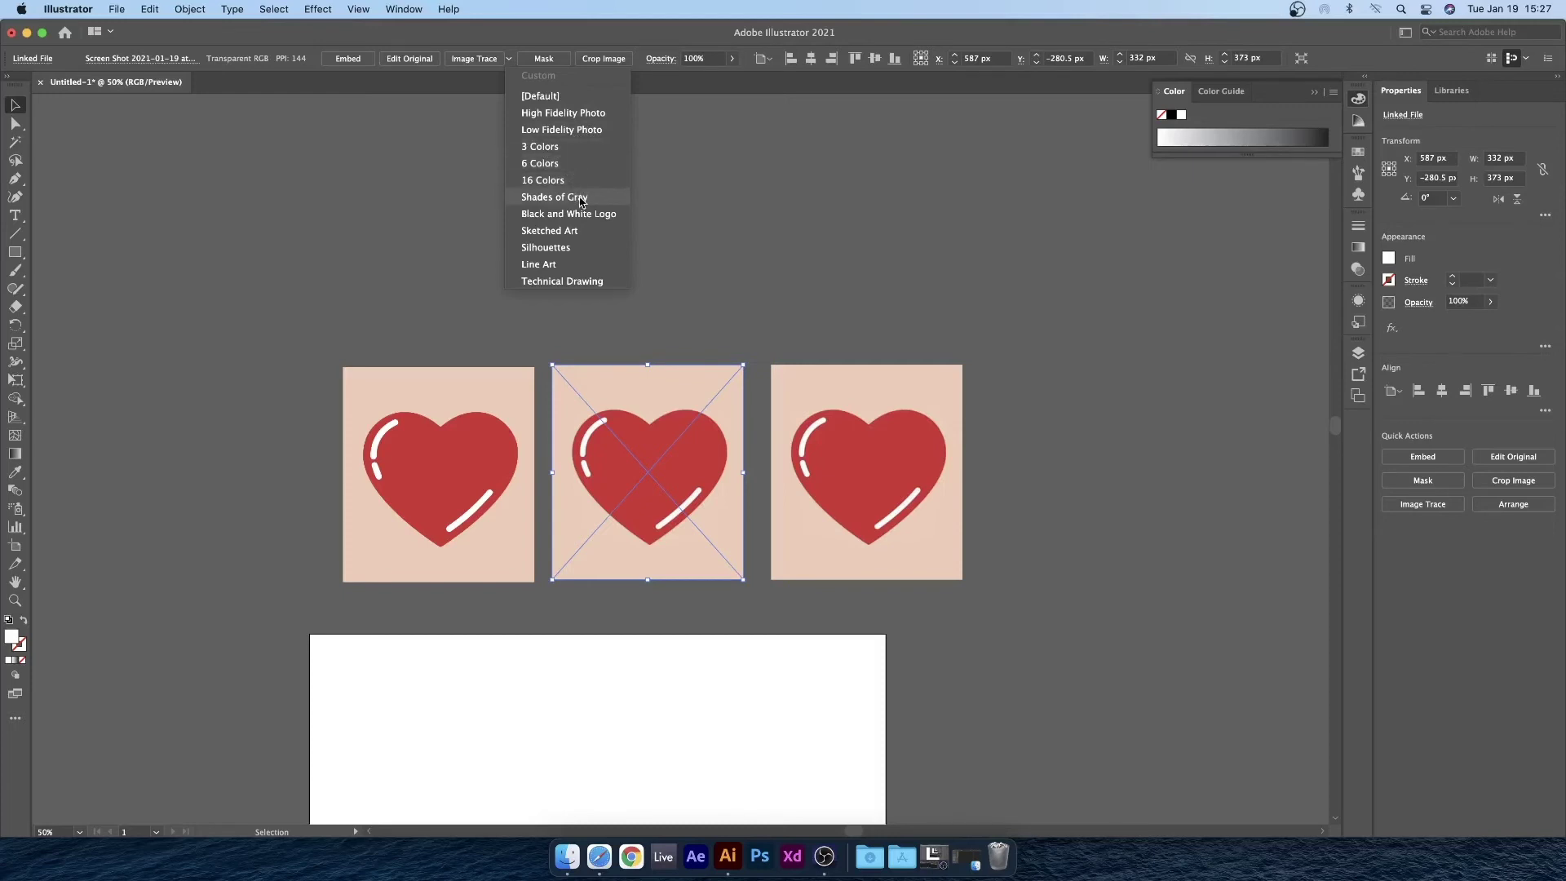
{"action": "left_click", "coordinate": [573, 131]}
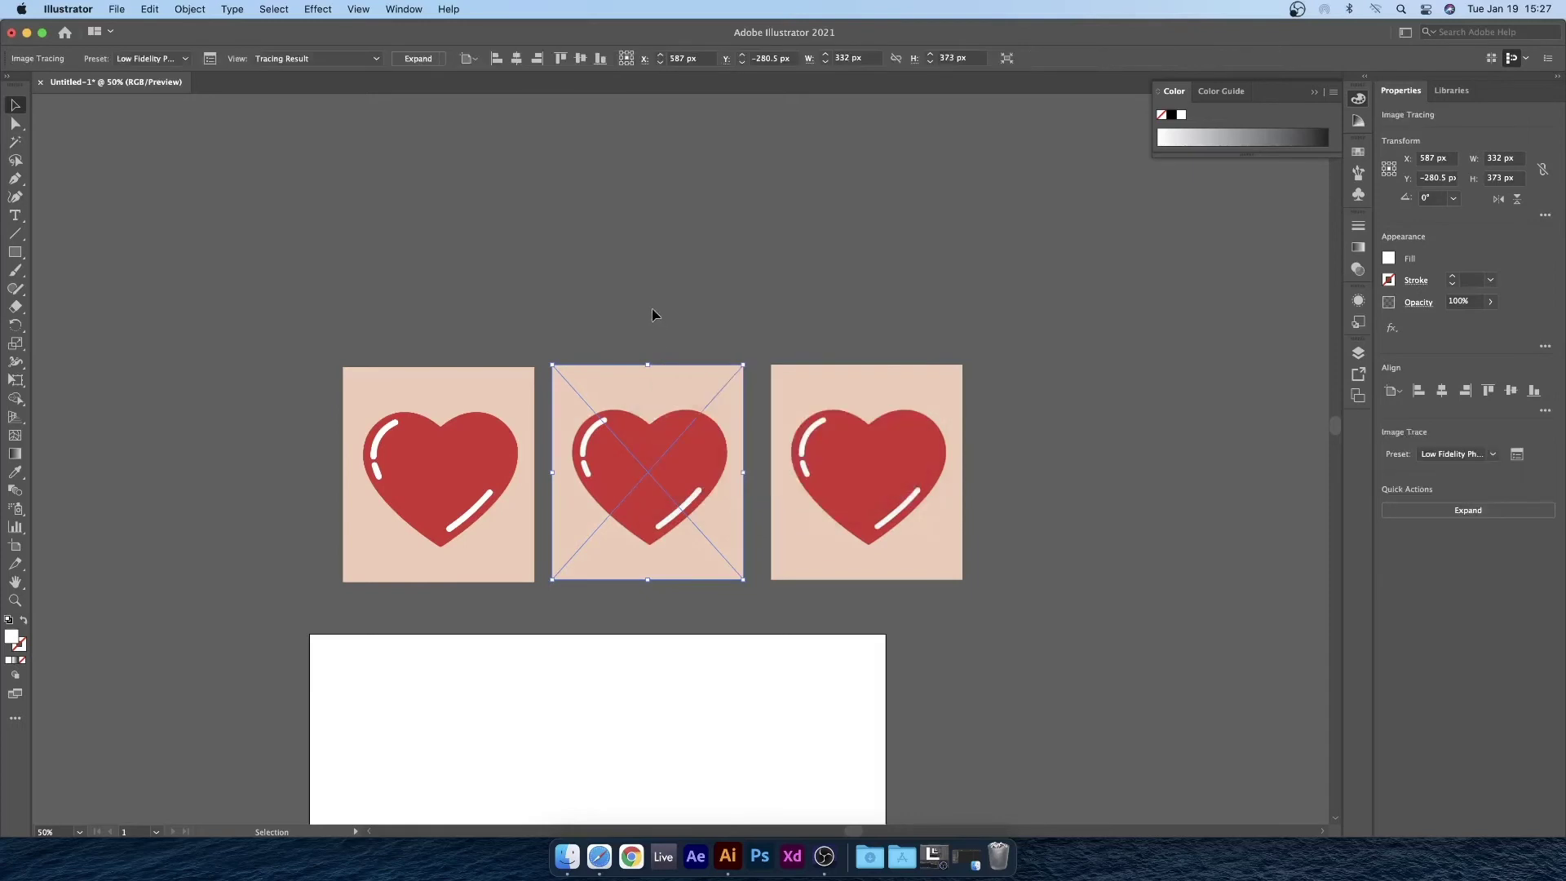
- Examine the traced heart's highlights and edges up close and compare them with the first vector heart
{"action": "key", "text": "super+equal"}
{"action": "key", "text": "super+equal"}
{"action": "key", "text": "super+equal"}
{"action": "key", "text": "super+equal"}
{"action": "key", "text": "super+equal"}
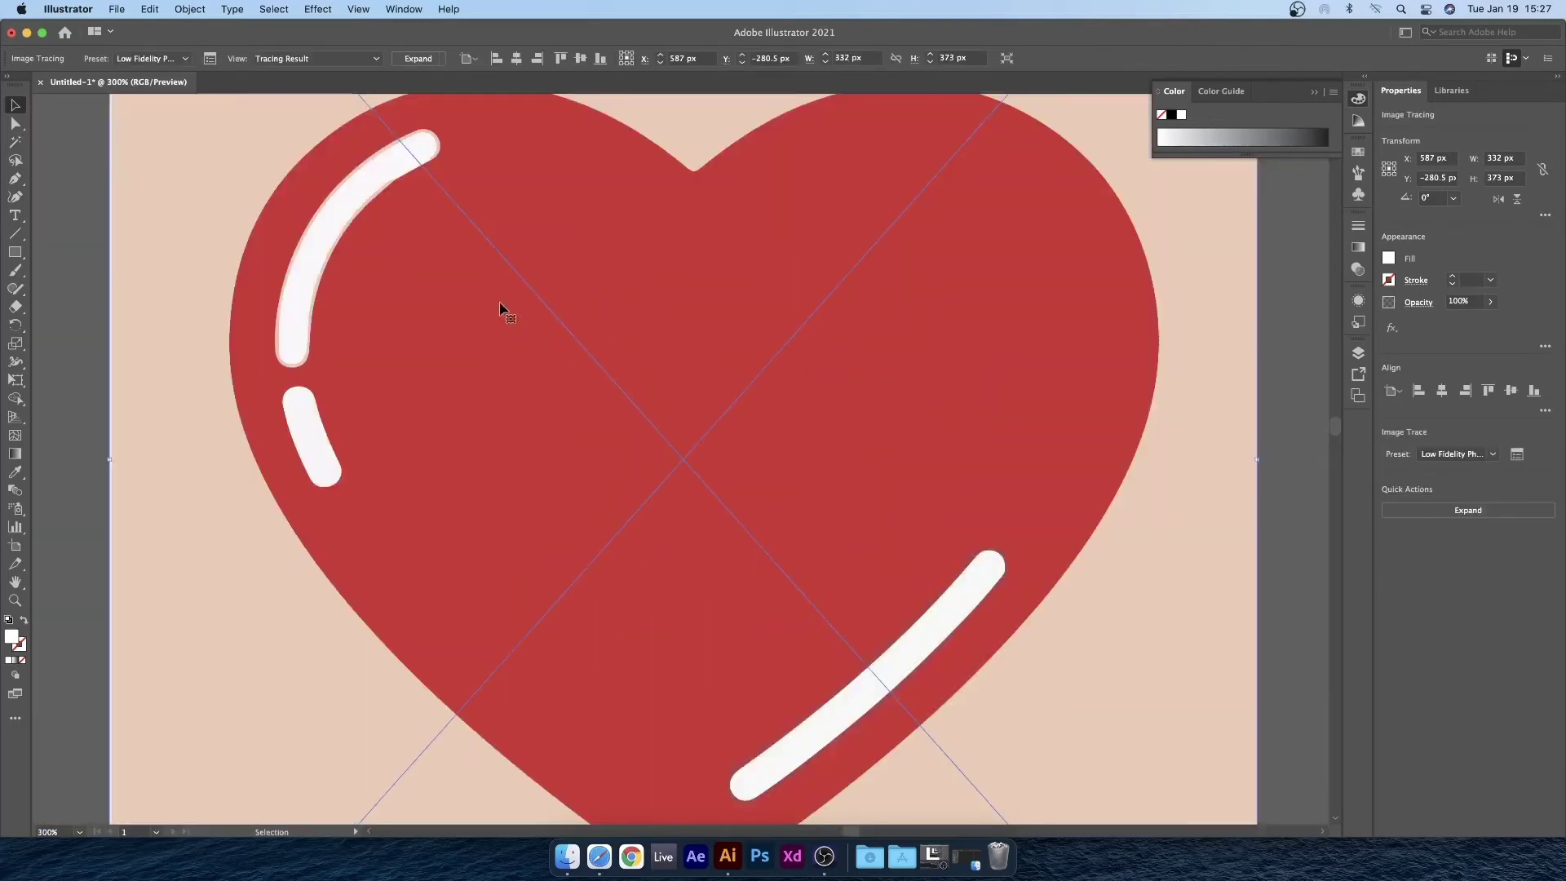
{"action": "key", "text": "space"}
{"action": "left_click_drag", "start_coordinate": [376, 265], "coordinate": [657, 334]}
{"action": "scroll", "coordinate": [657, 334], "scroll_direction": "left", "scroll_amount": 10}
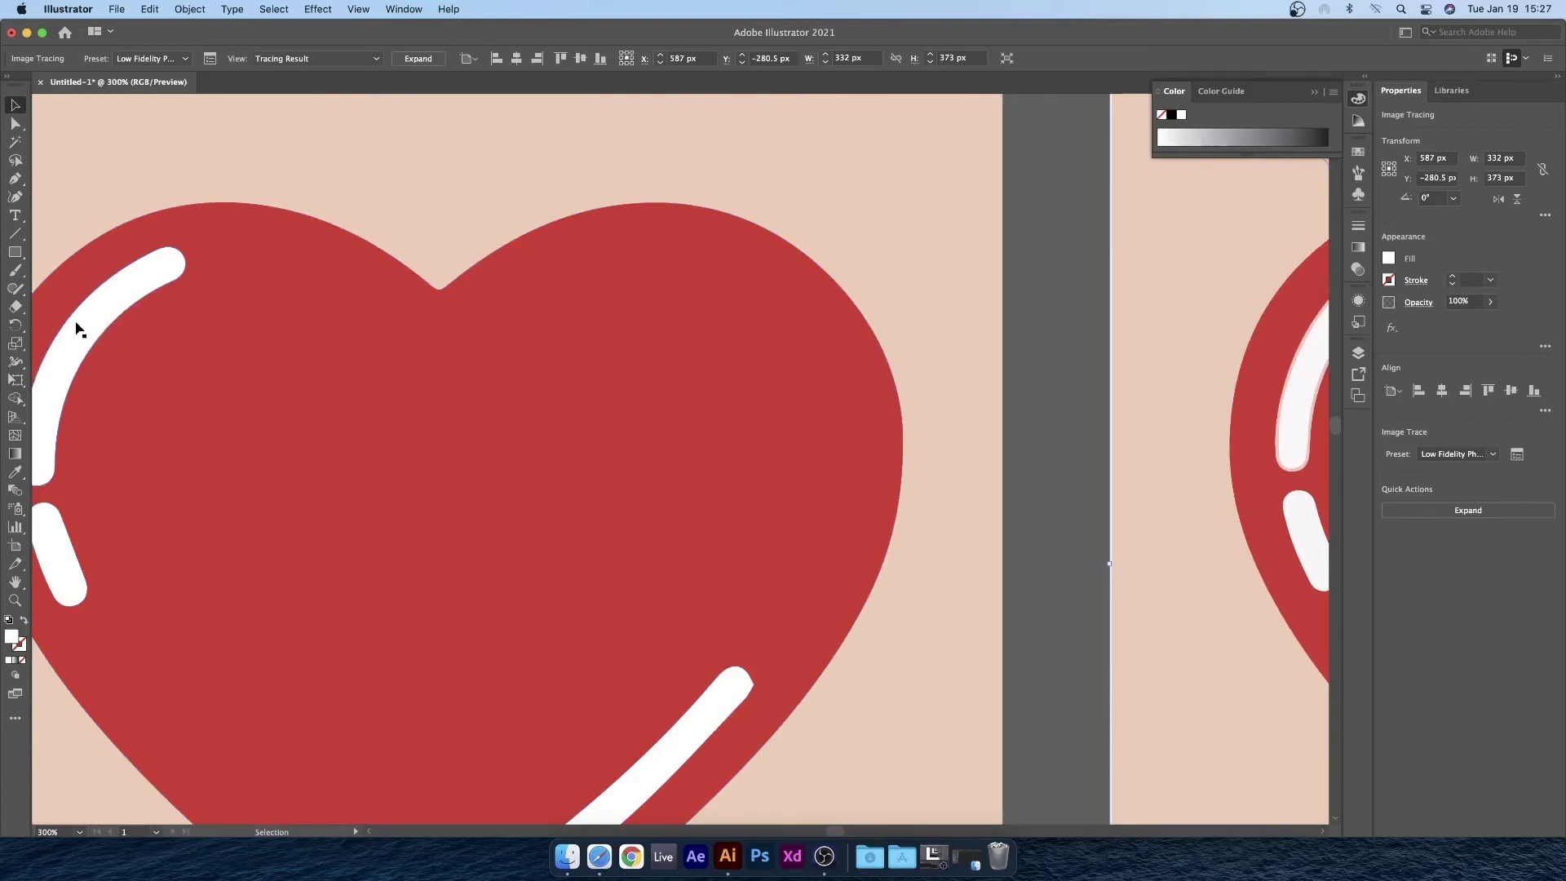
{"action": "left_click_drag", "start_coordinate": [556, 366], "coordinate": [386, 379]}
{"action": "scroll", "coordinate": [386, 379], "scroll_direction": "right", "scroll_amount": 3}
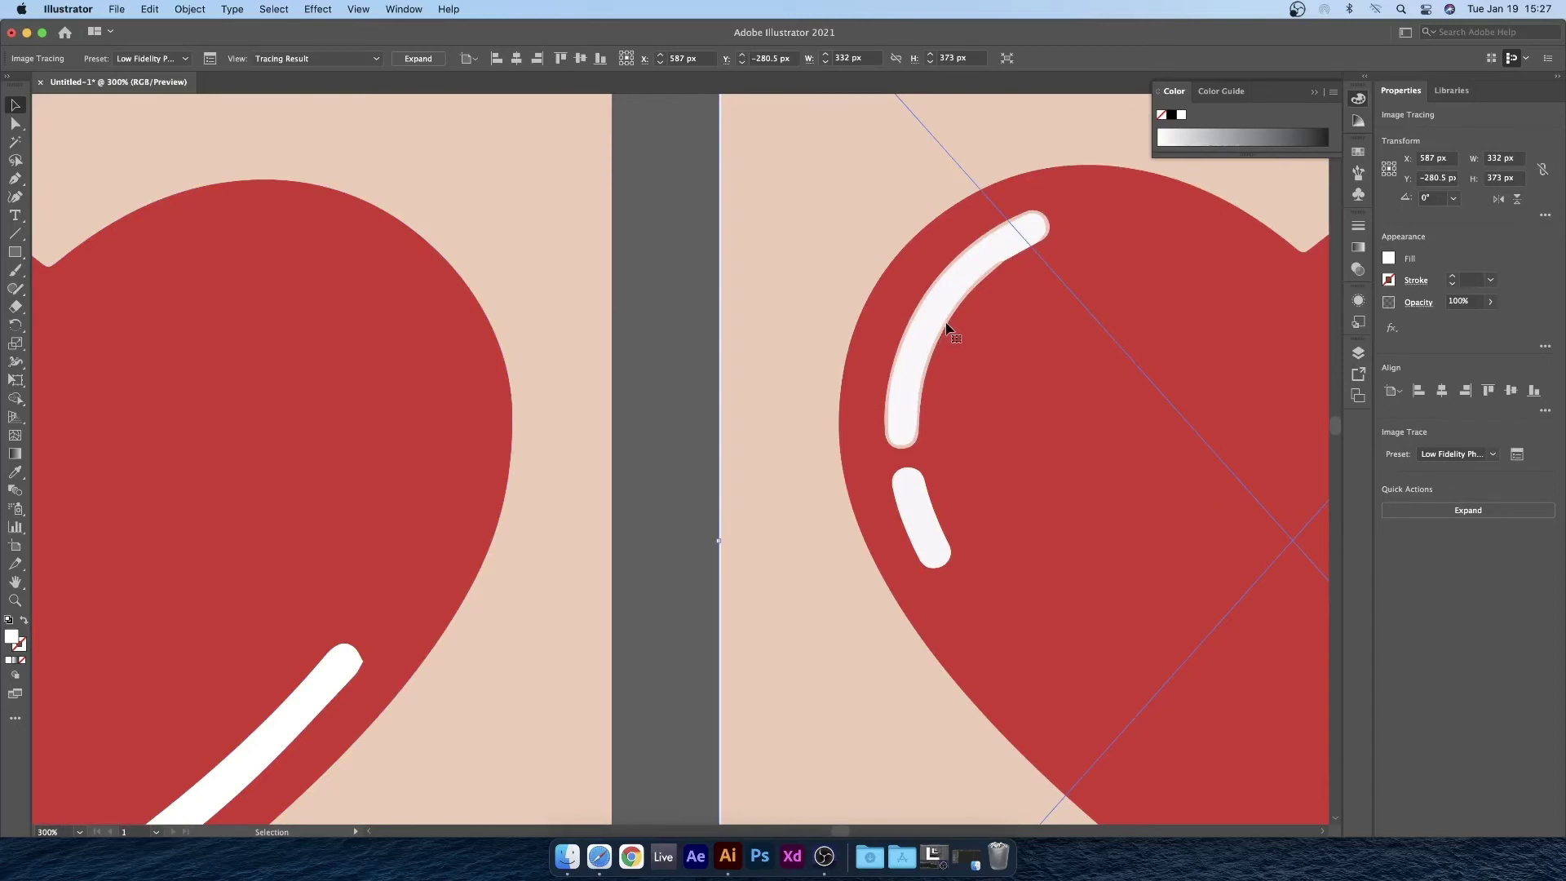
{"action": "left_click_drag", "start_coordinate": [1104, 370], "coordinate": [579, 429]}
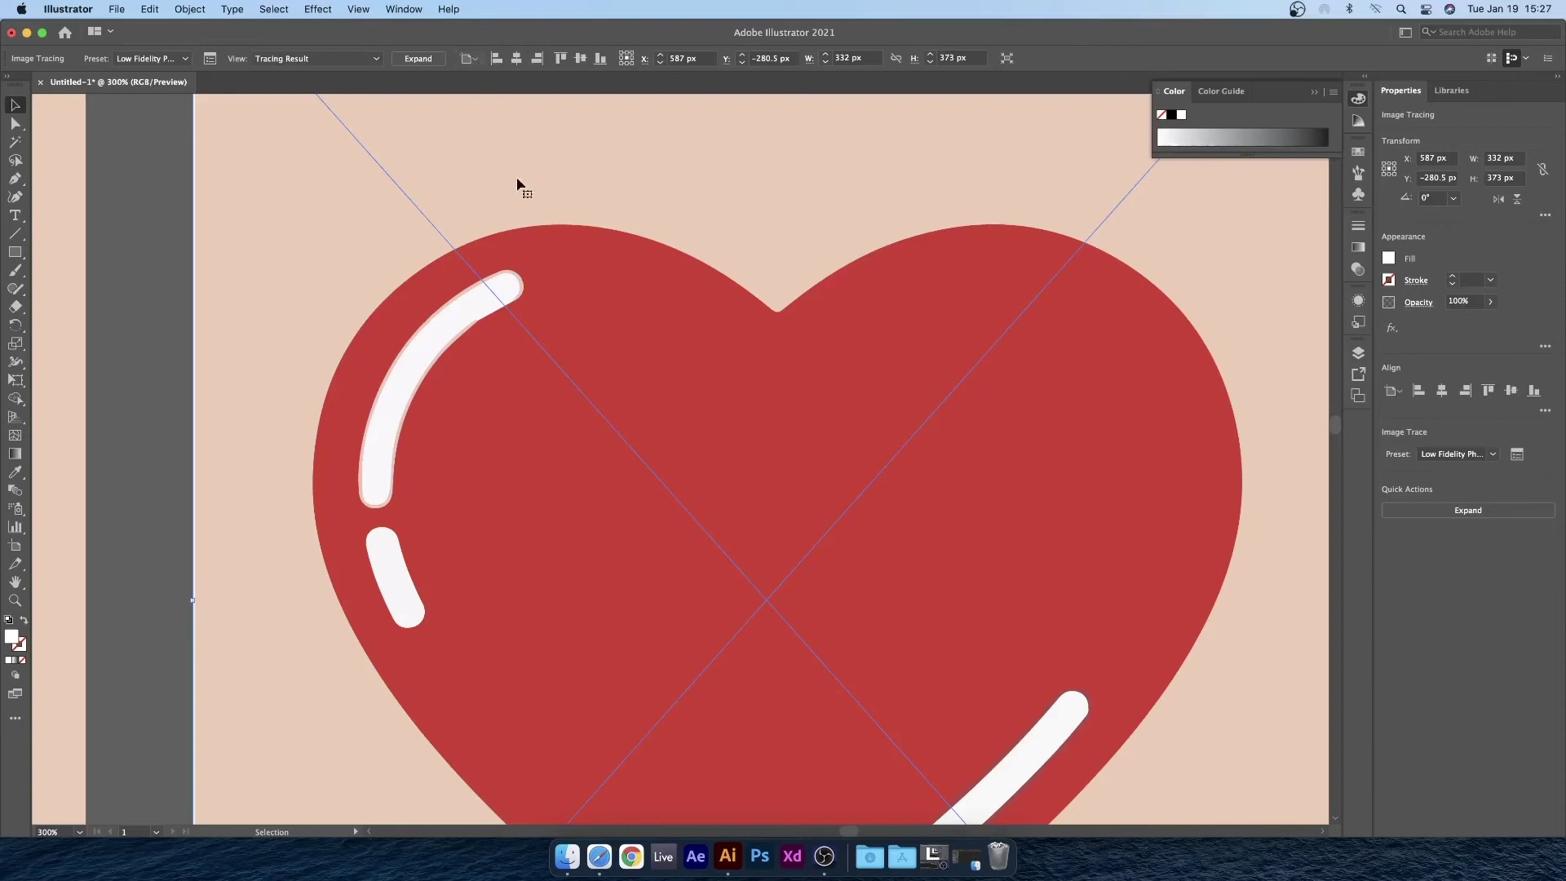
- Expand the middle heart's tracing into paths and ungroup them
{"action": "left_click", "coordinate": [427, 59]}
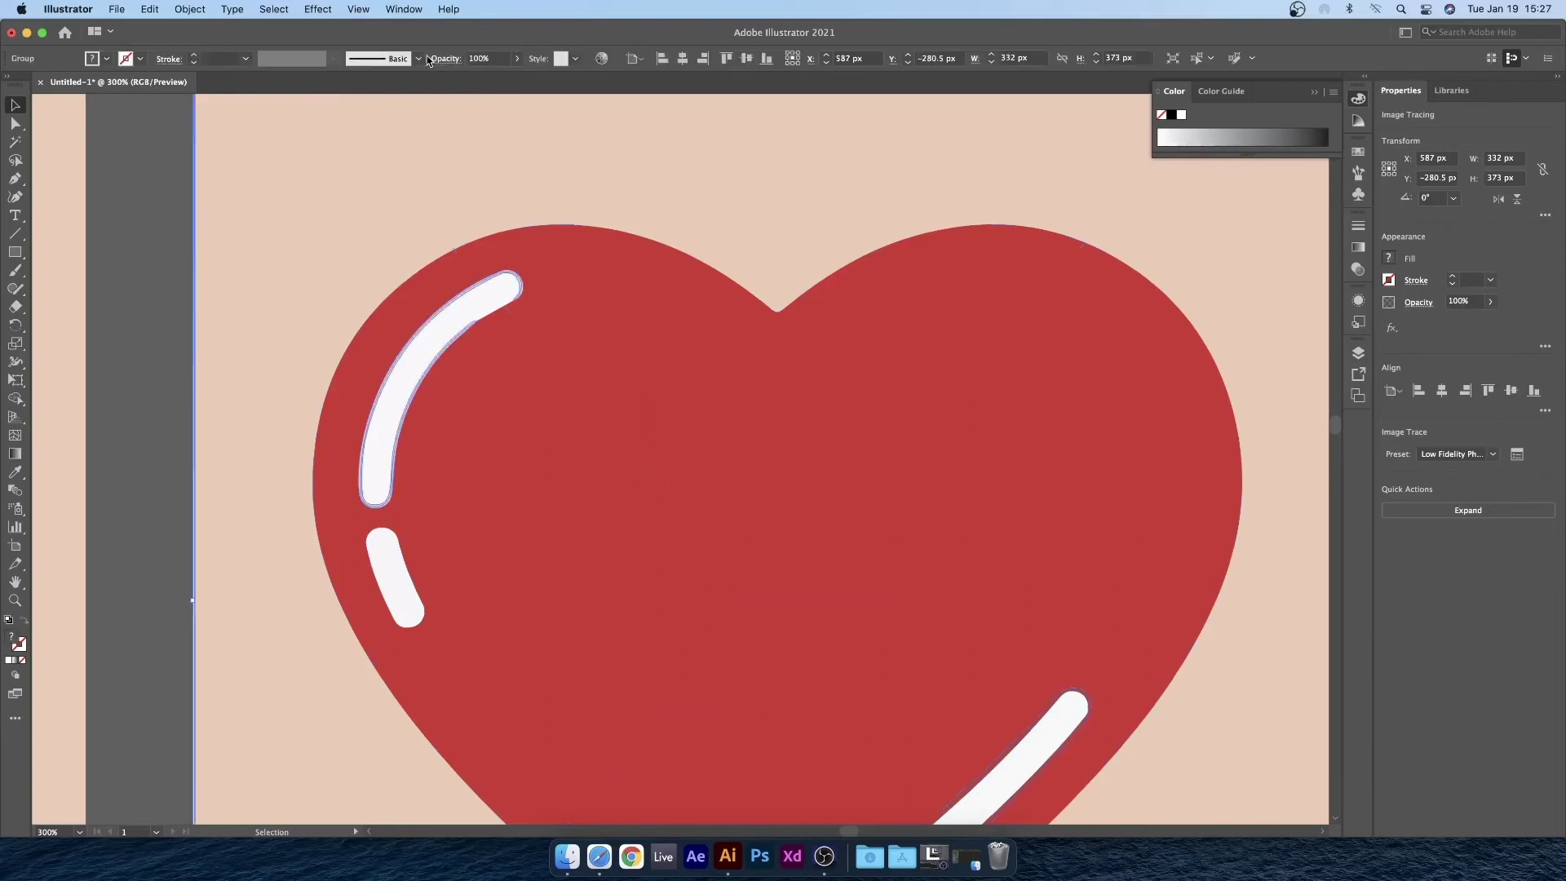
{"action": "right_click", "coordinate": [346, 175]}
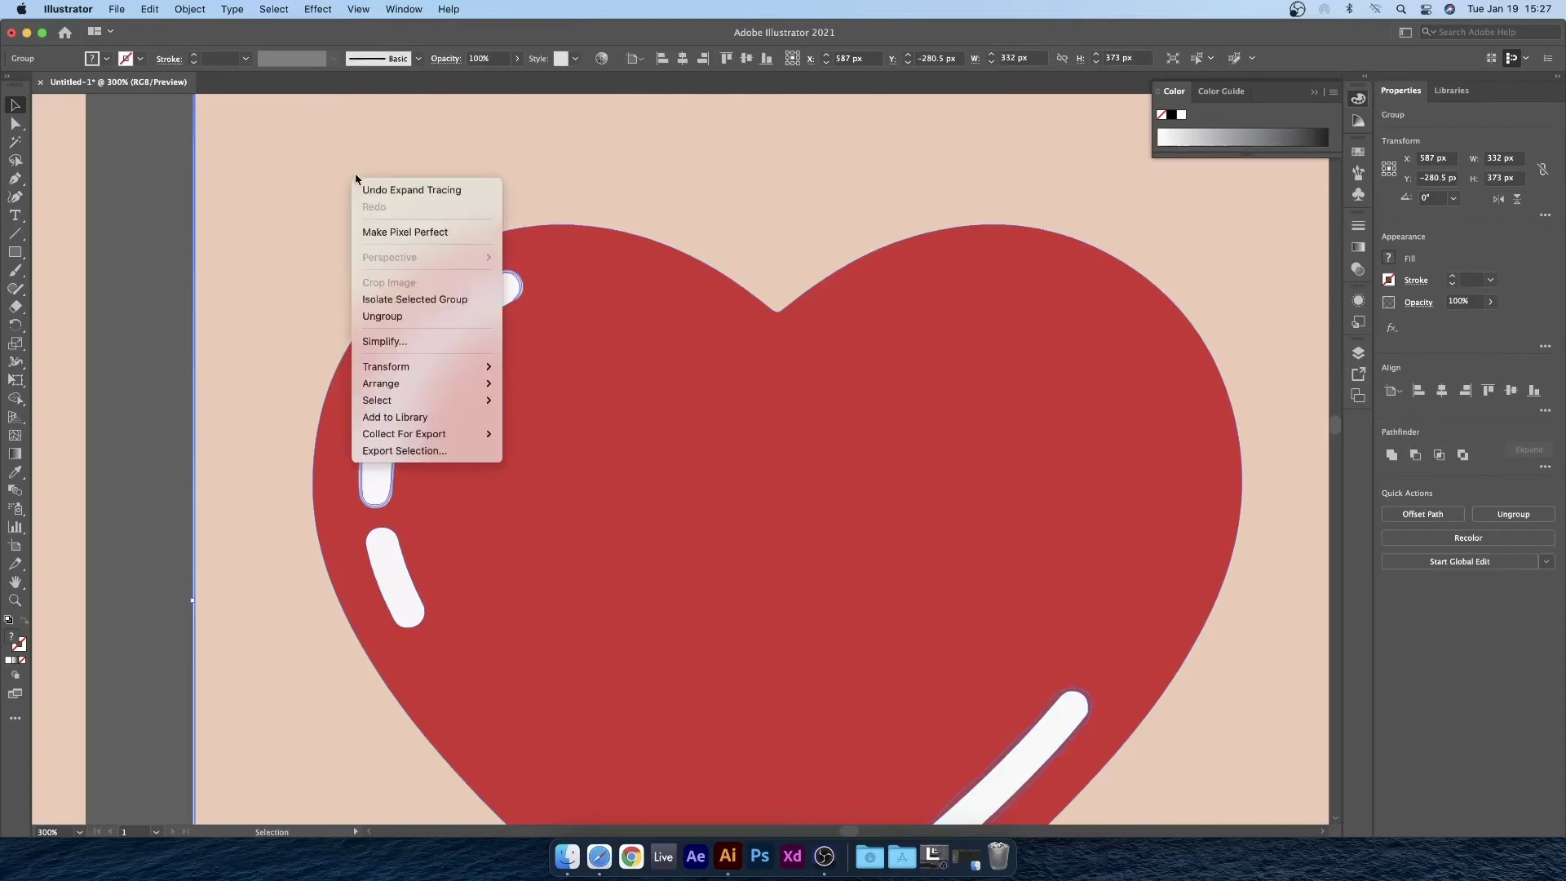
{"action": "left_click", "coordinate": [418, 320]}
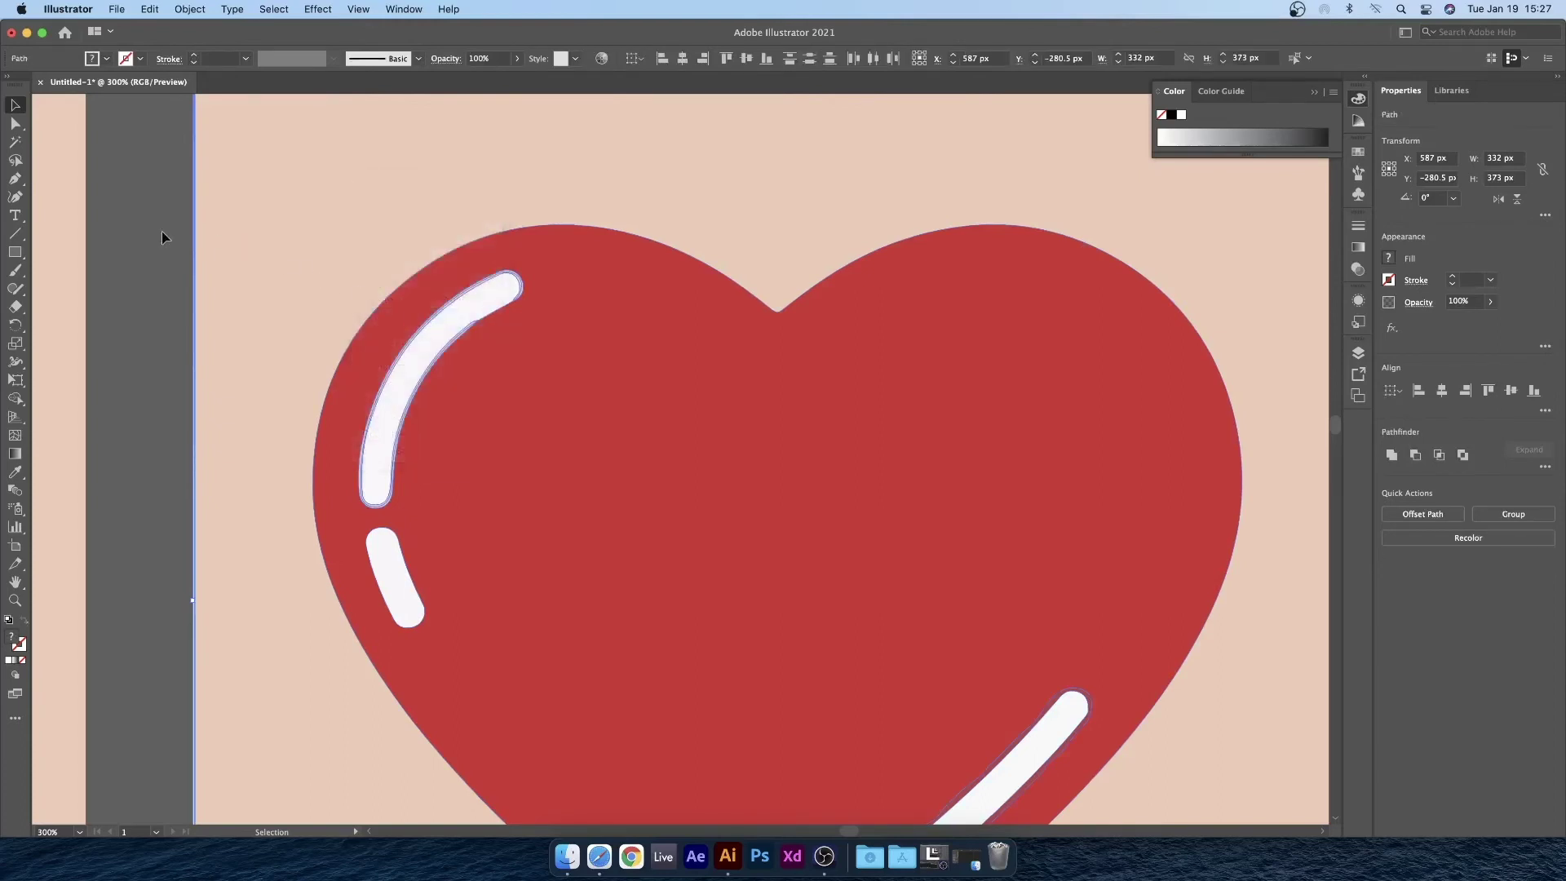
- Move the pale pink outline around the middle heart's upper-left highlight away from it, onto the red area toward the heart's centre
{"action": "left_click", "coordinate": [451, 345]}
{"action": "left_click", "coordinate": [438, 324]}
{"action": "left_click", "coordinate": [243, 257]}
{"action": "mouse_move", "coordinate": [433, 367]}
{"action": "left_mouse_down"}
{"action": "mouse_move", "coordinate": [506, 374]}
{"action": "mouse_move", "coordinate": [650, 440]}
{"action": "left_mouse_up"}
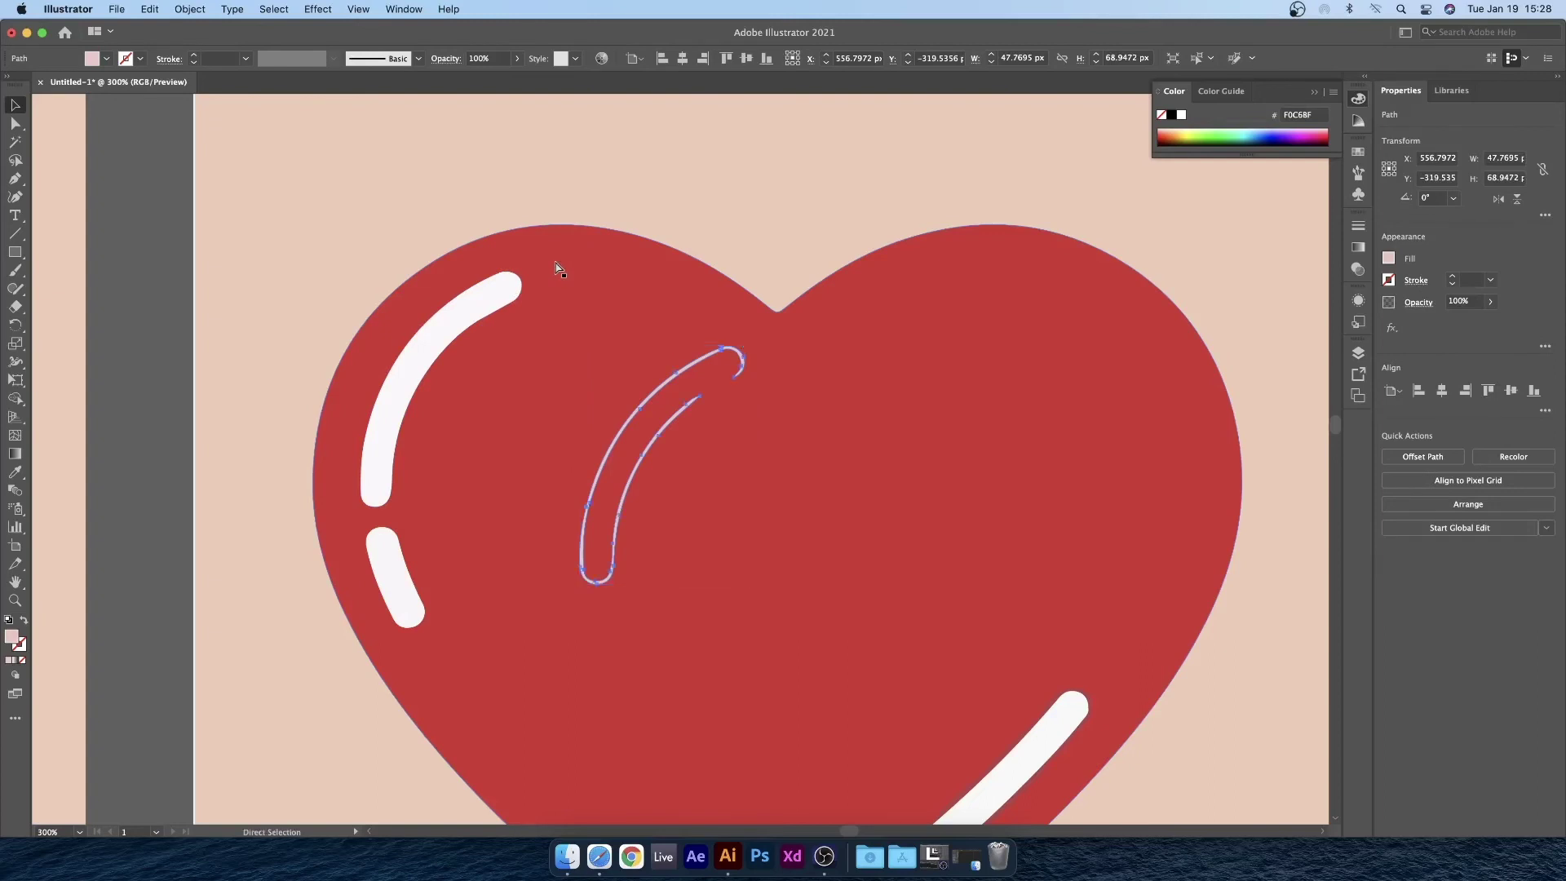
{"action": "key", "text": "super+minus"}
{"action": "key", "text": "super+minus"}
{"action": "key", "text": "super+minus"}
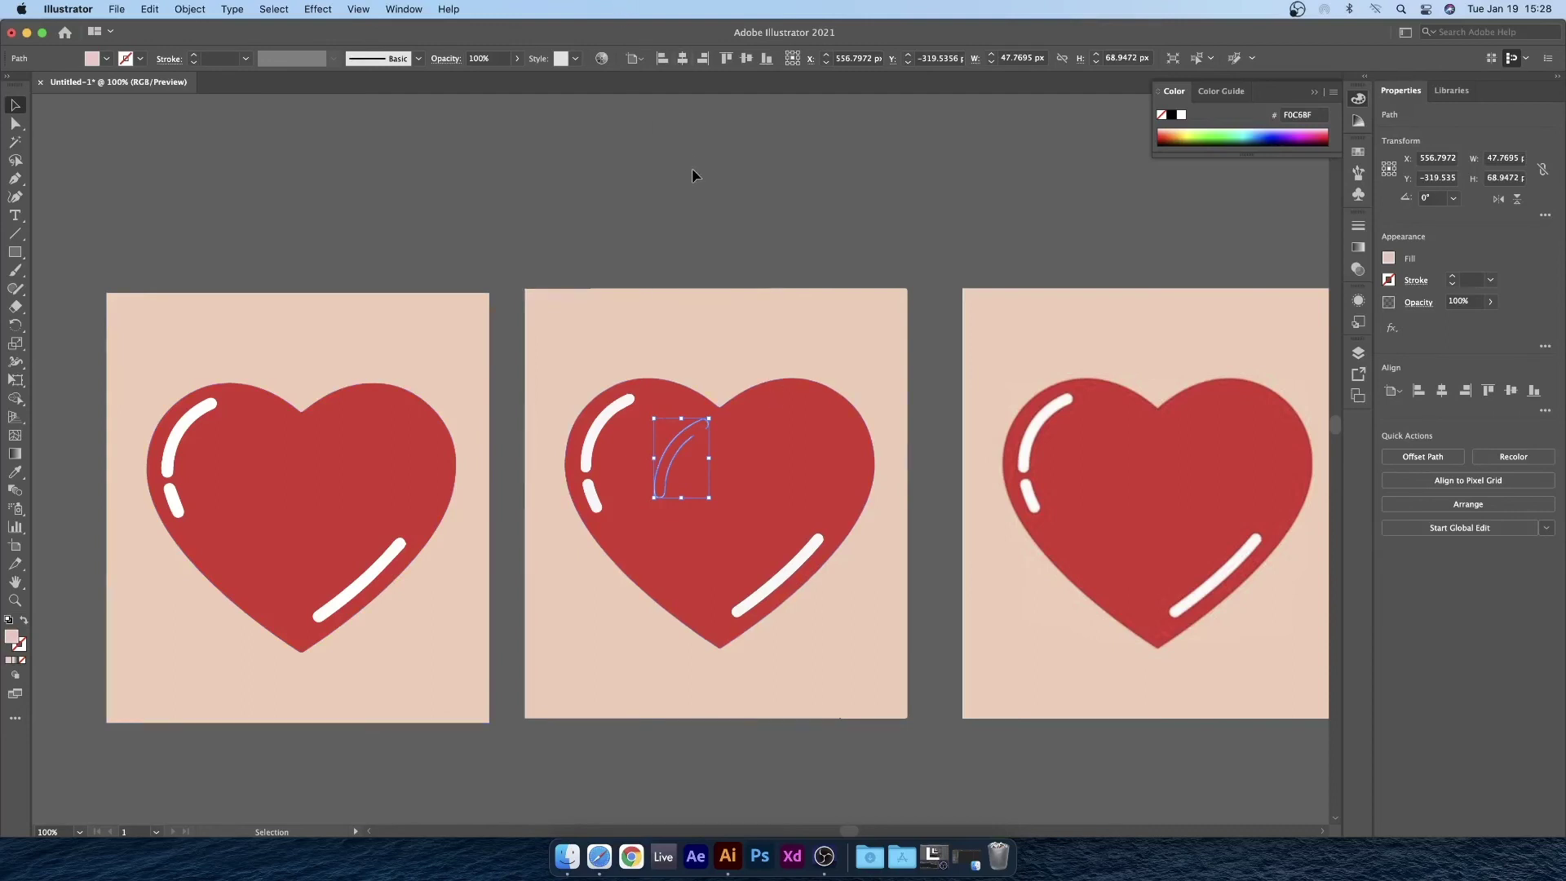
{"action": "left_click", "coordinate": [189, 9]}
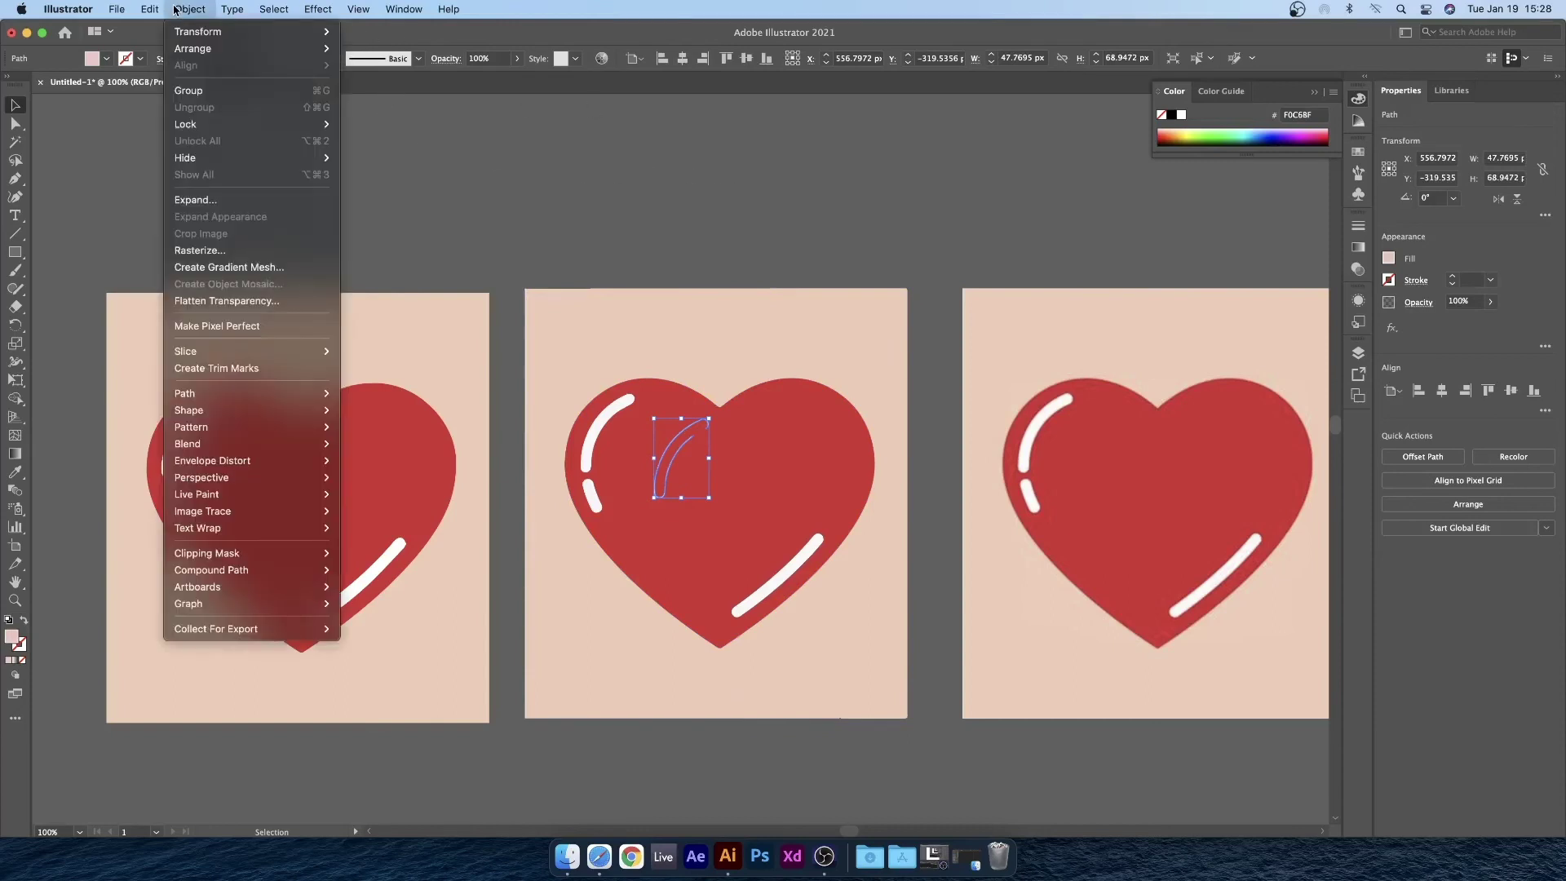
{"action": "left_click", "coordinate": [1057, 389]}
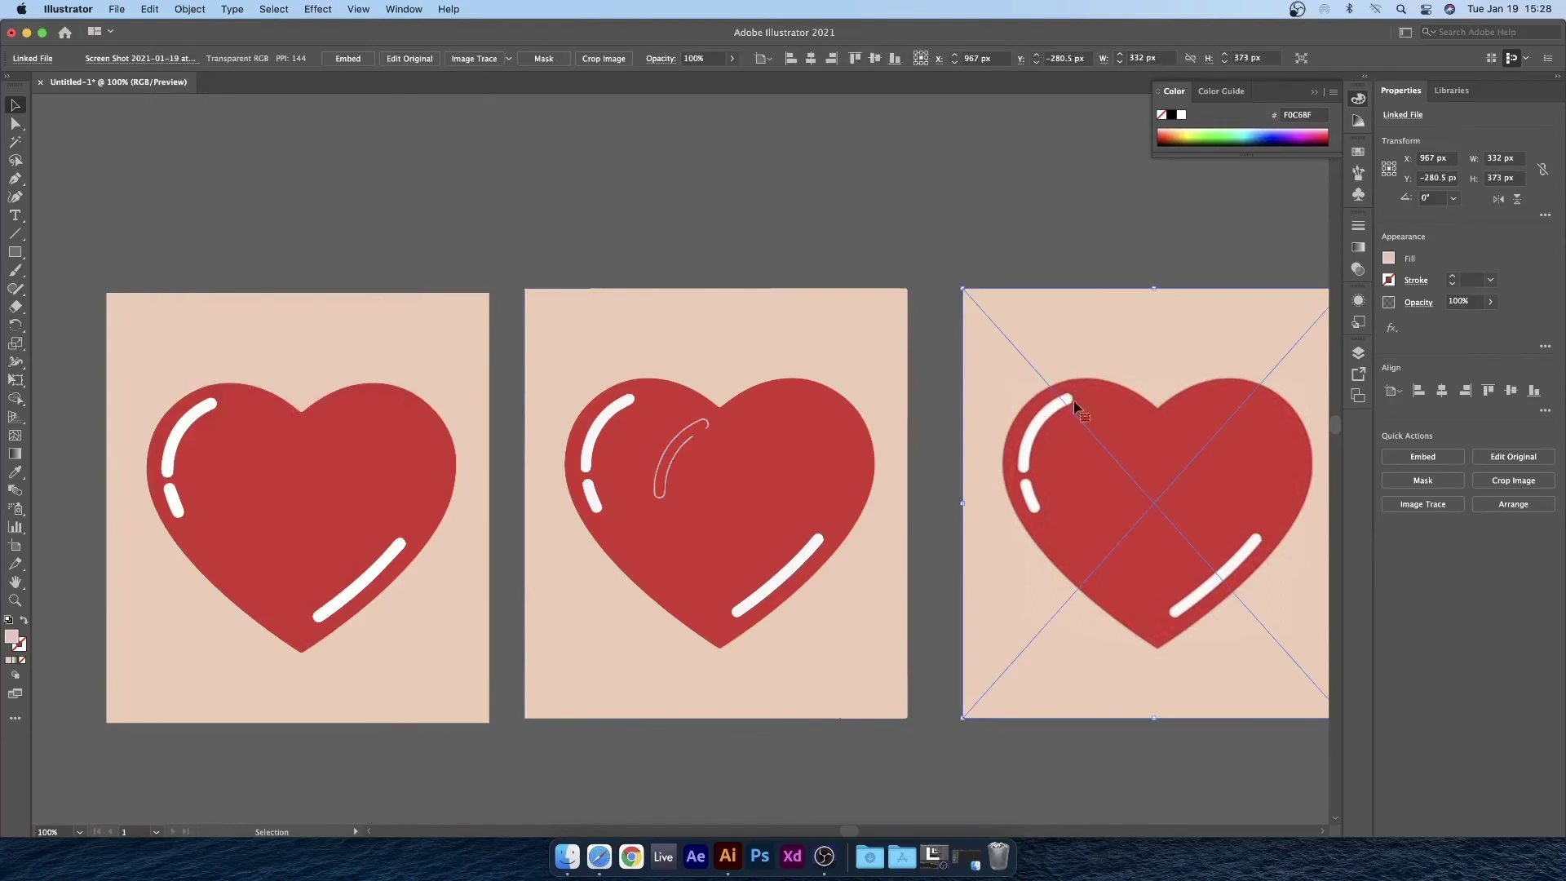
{"action": "left_click", "coordinate": [190, 9]}
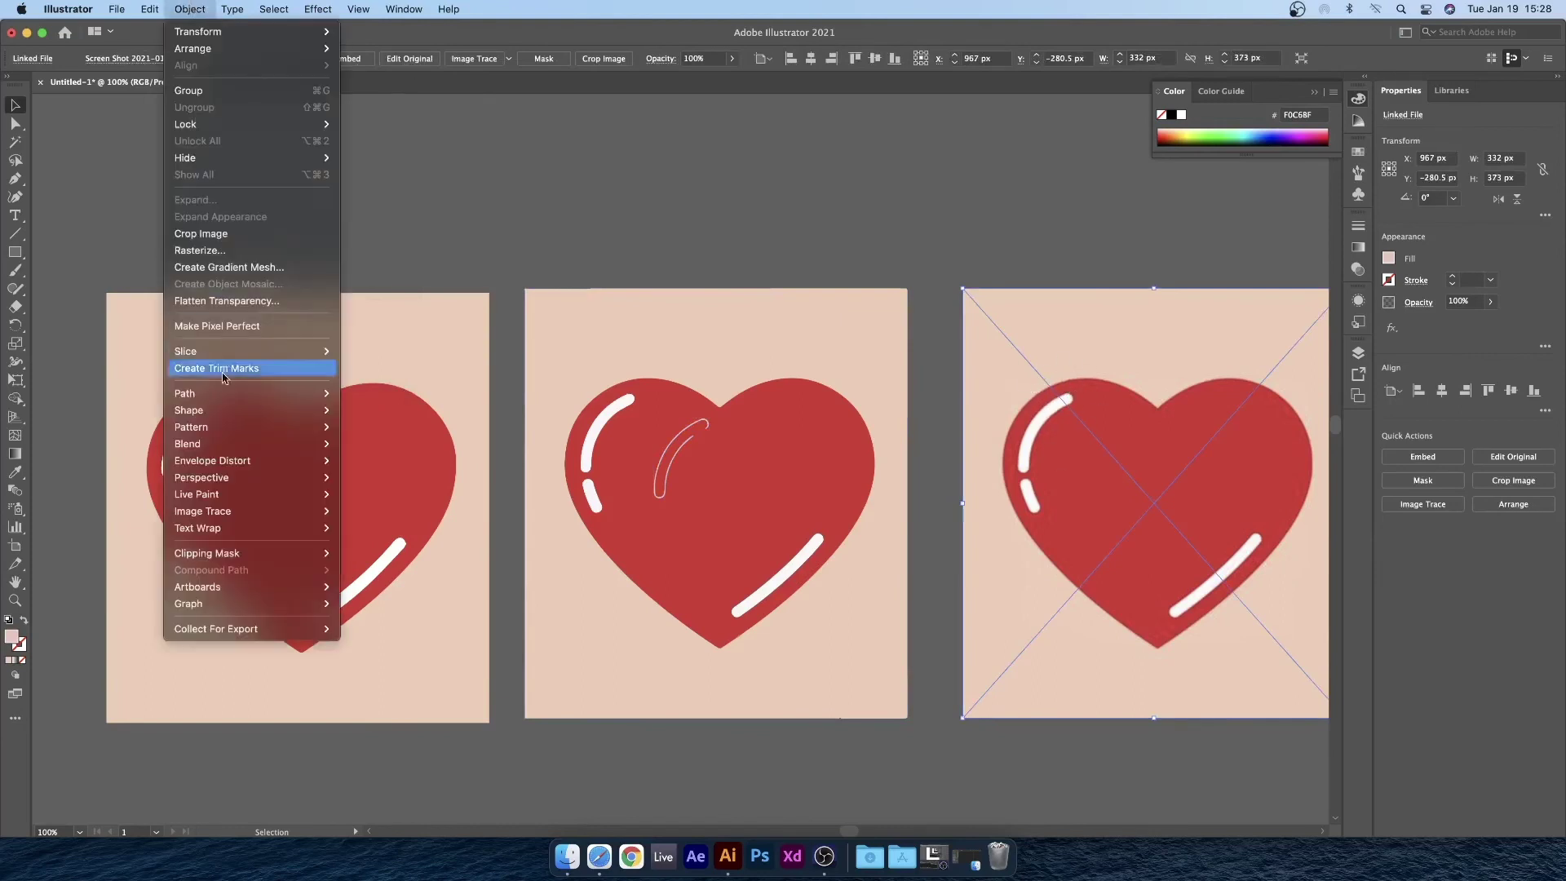
{"action": "mouse_move", "coordinate": [259, 515]}
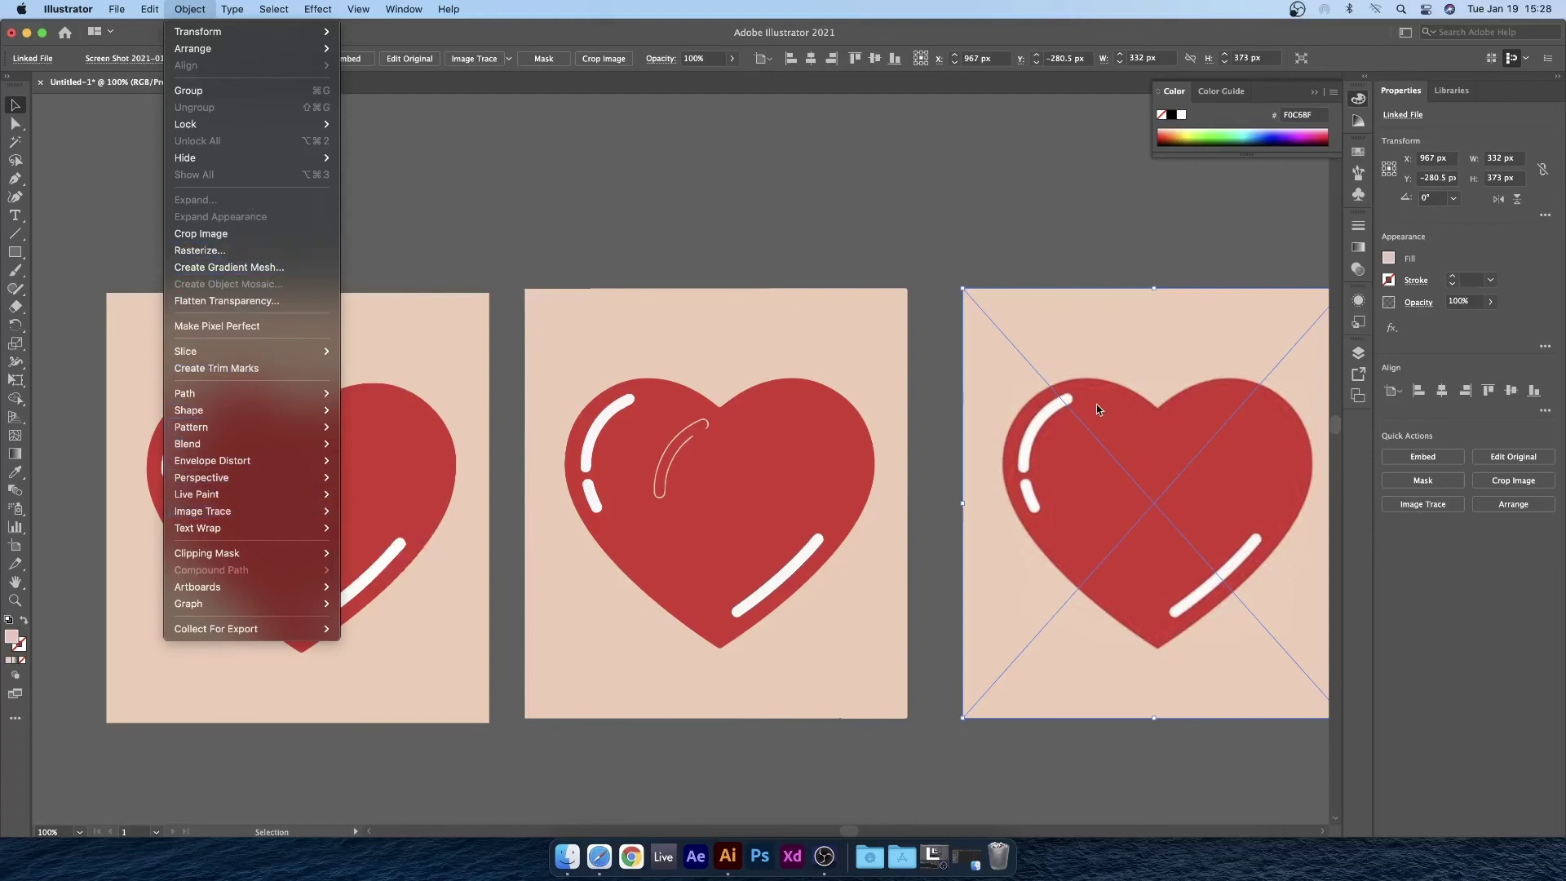
{"action": "left_click", "coordinate": [845, 219]}
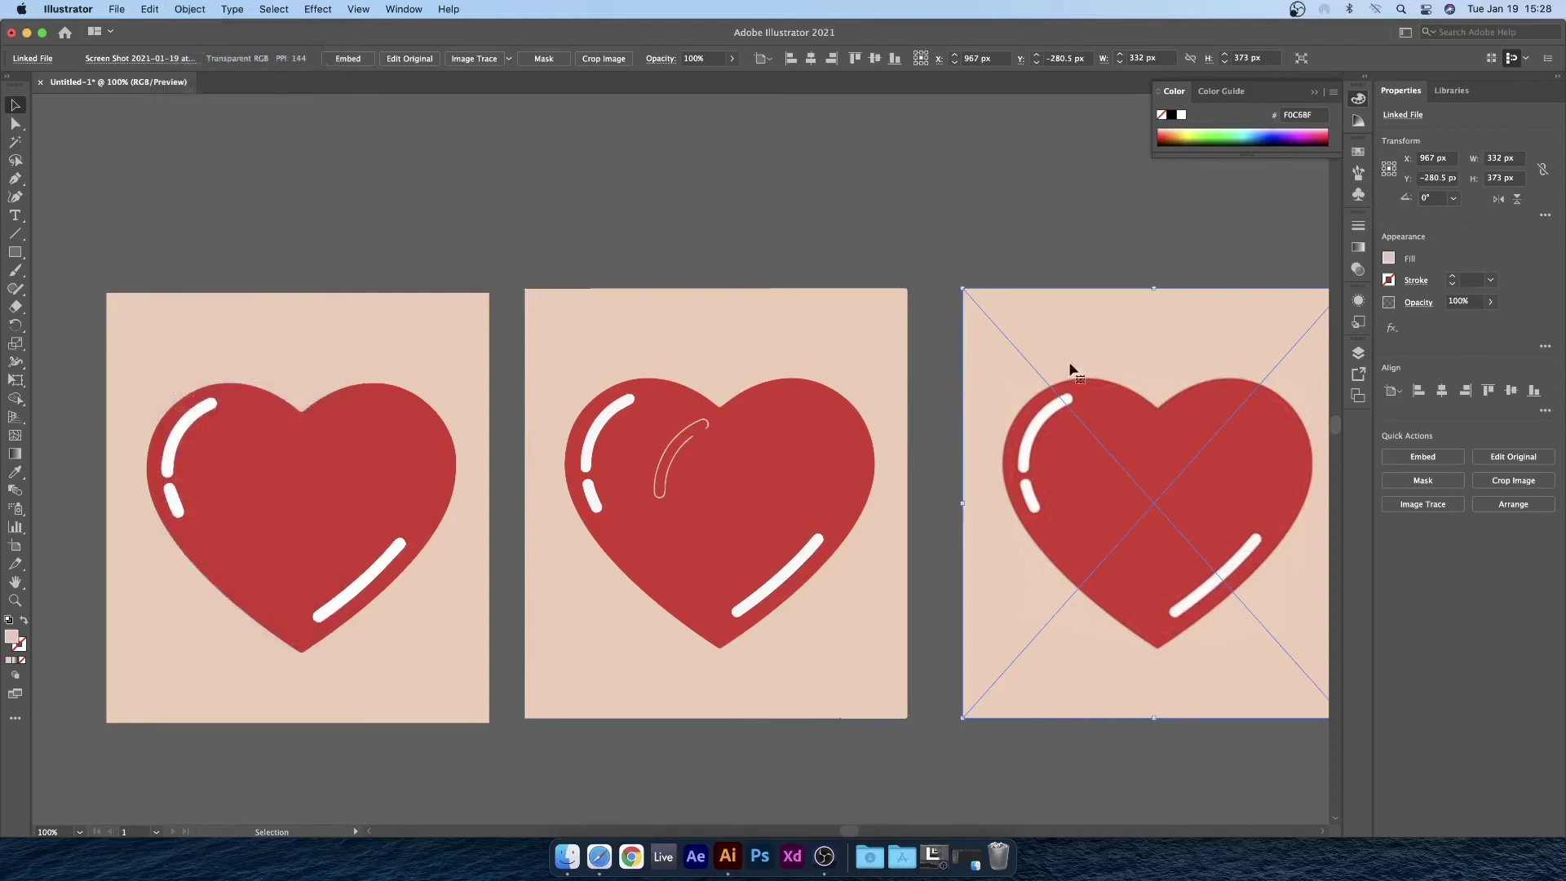
{"action": "left_click", "coordinate": [509, 59]}
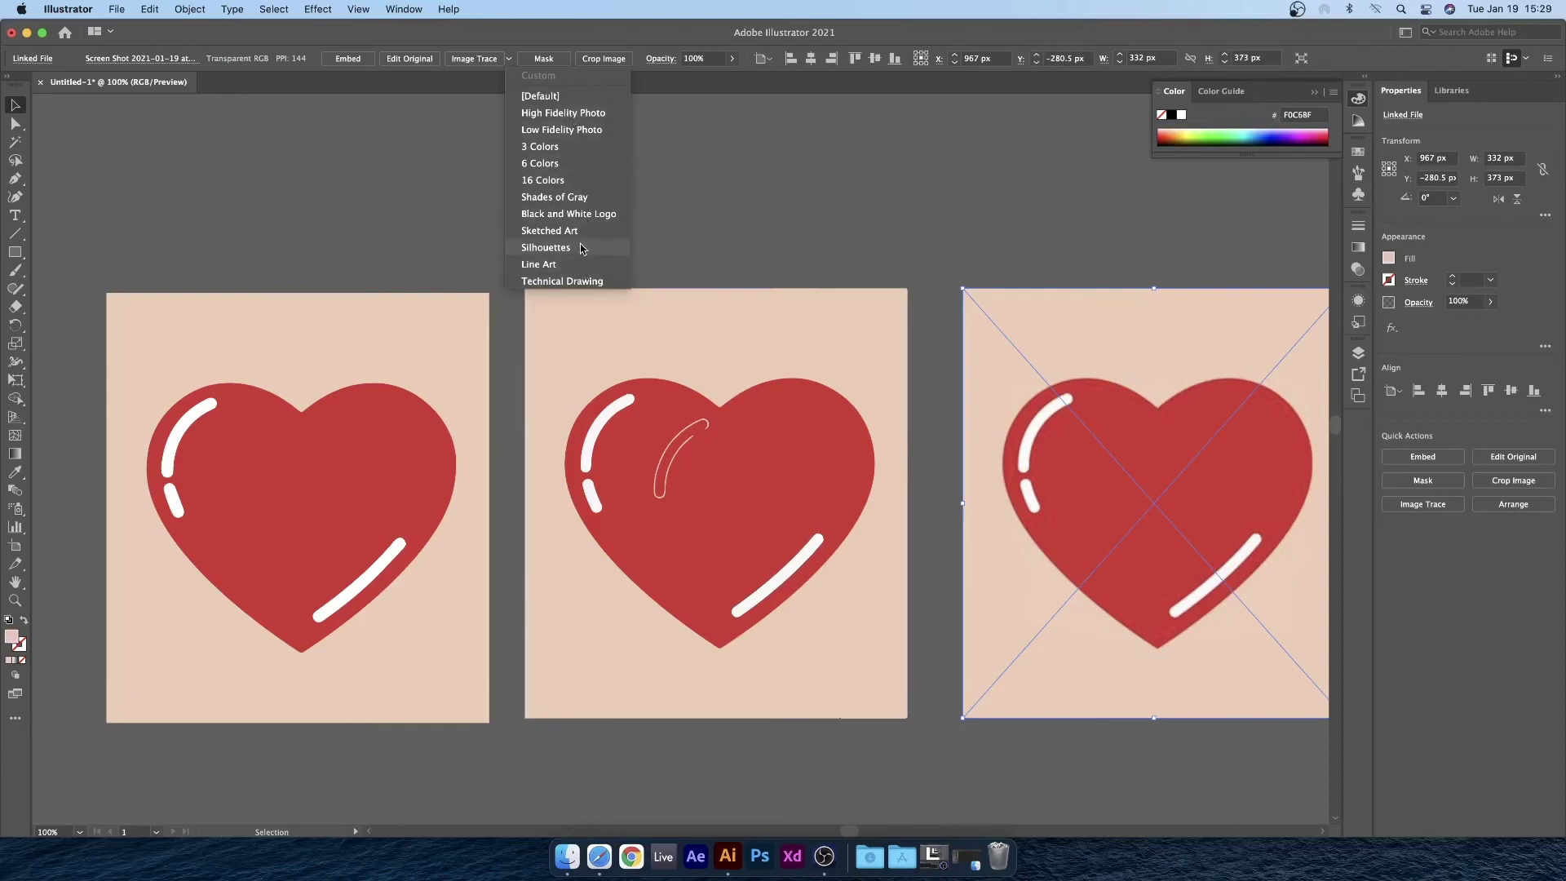
{"action": "left_click", "coordinate": [374, 125]}
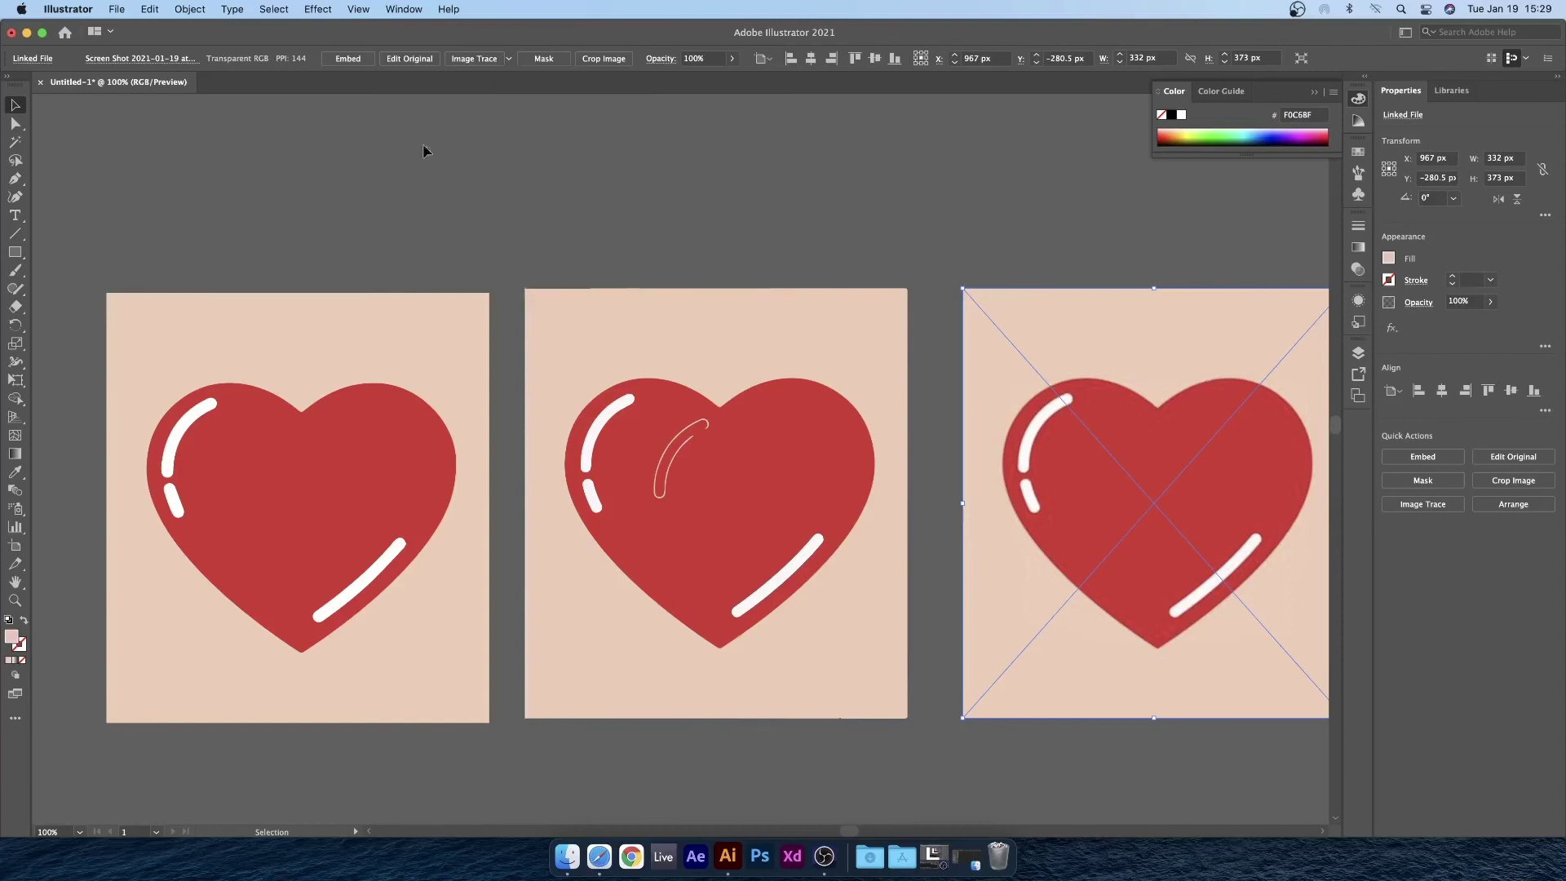
{"action": "left_click", "coordinate": [15, 178]}
{"action": "left_click", "coordinate": [16, 105]}
- Deselect the right-hand heart image and collapse the Color panel
{"action": "left_click", "coordinate": [330, 168]}
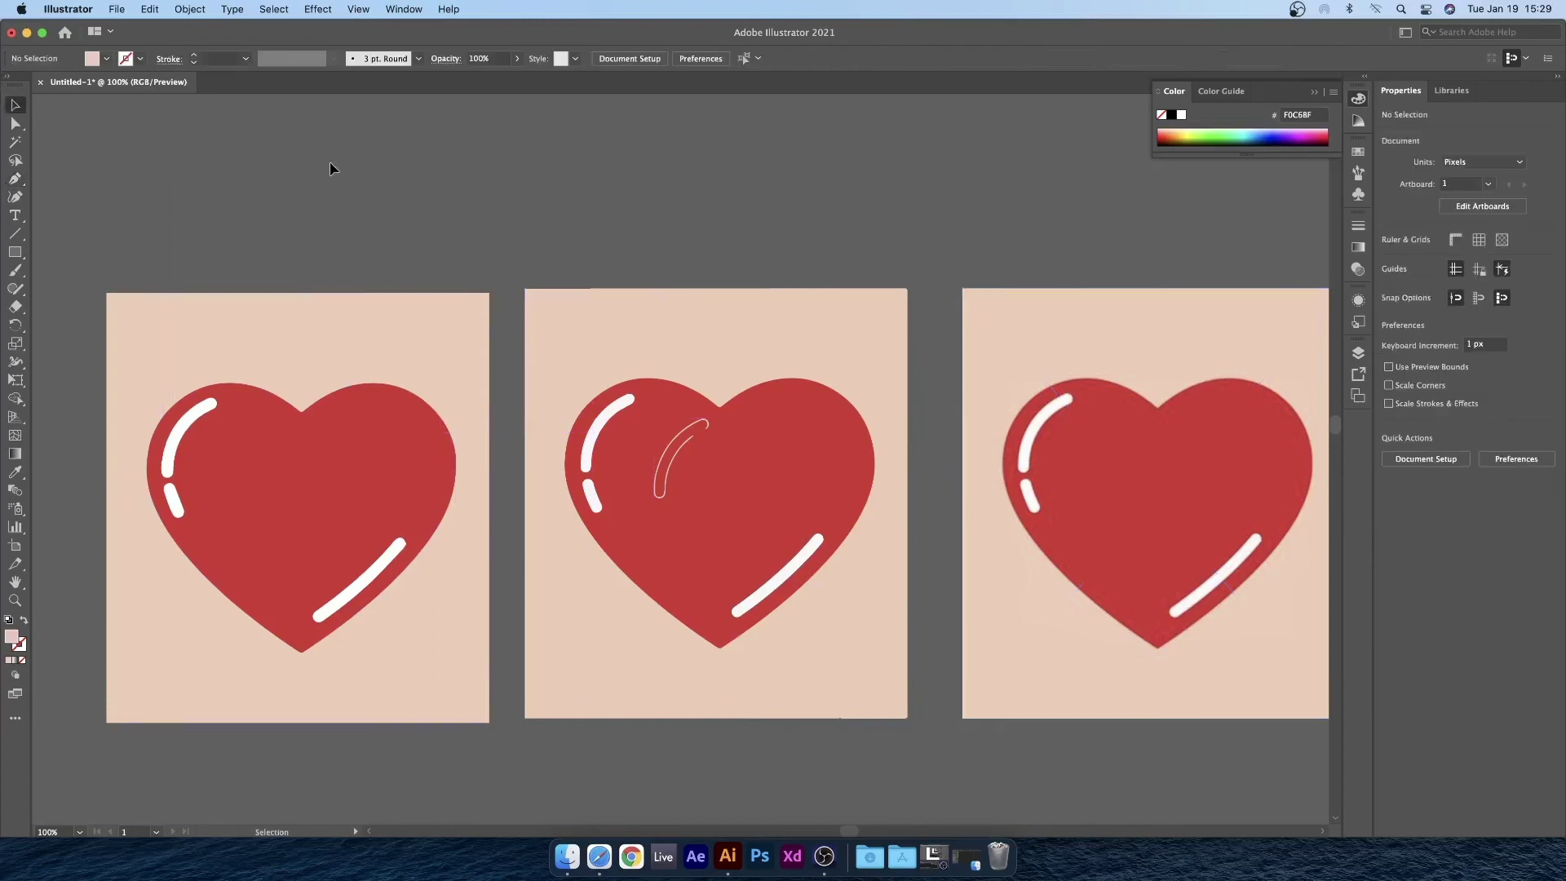
{"action": "key", "text": "super+minus"}
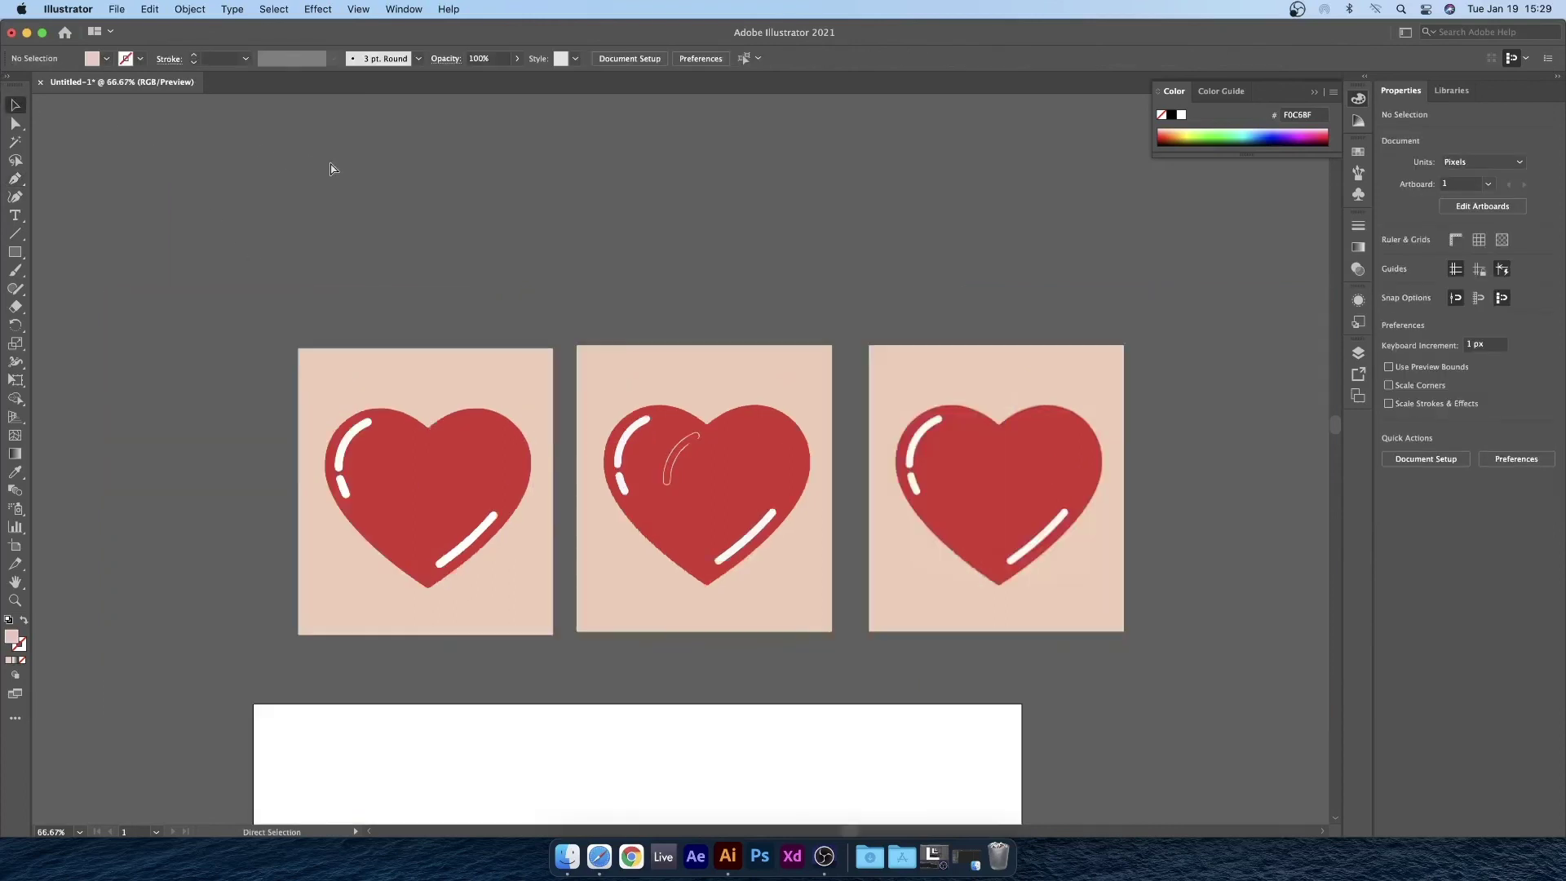
{"action": "left_click", "coordinate": [1313, 94]}
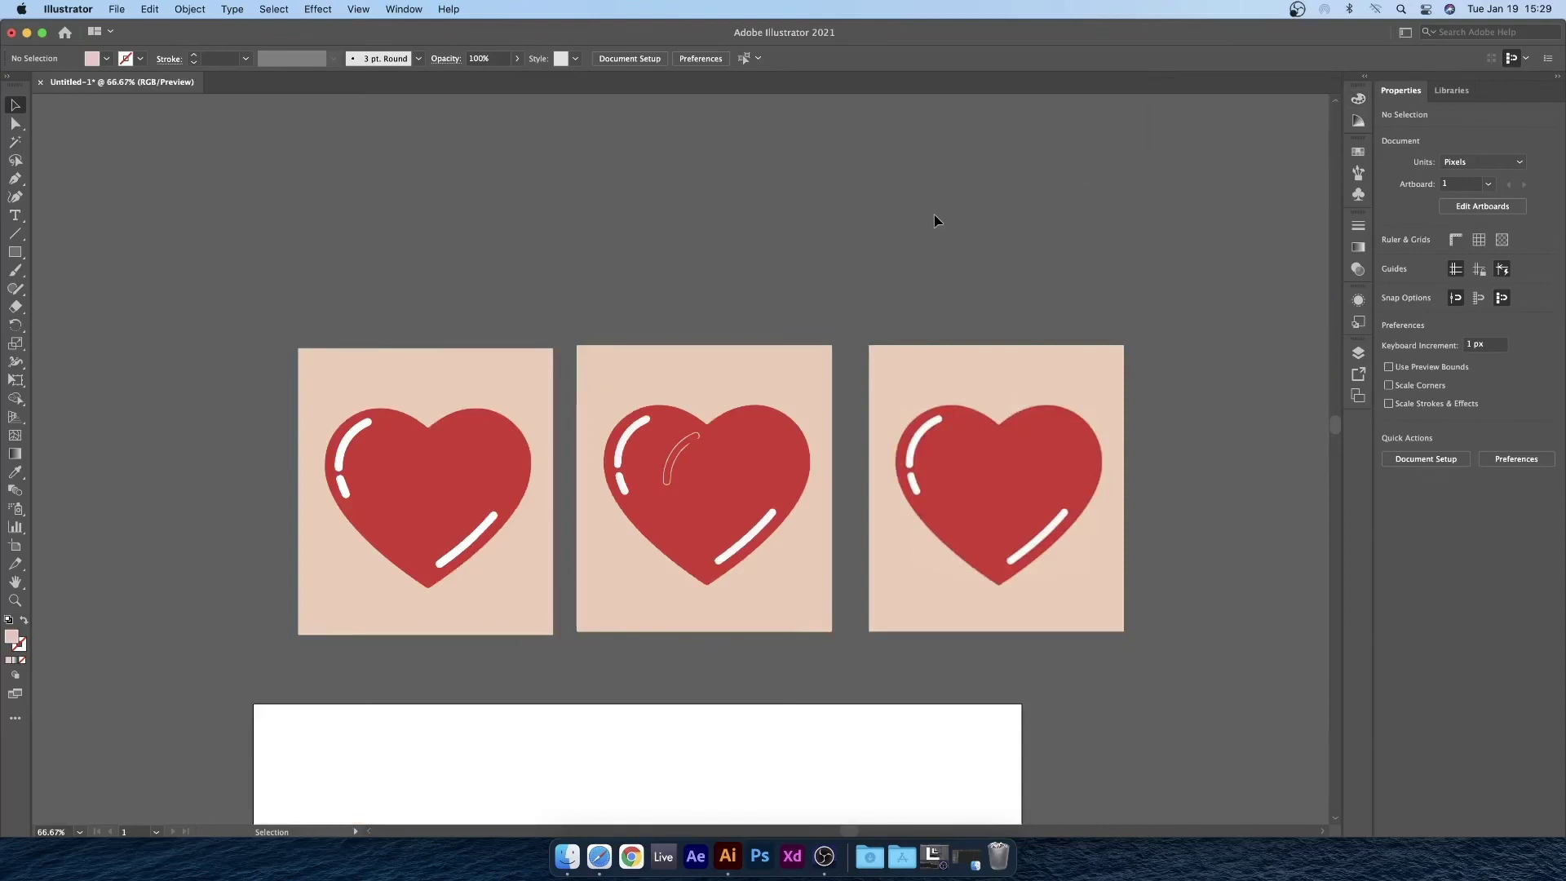